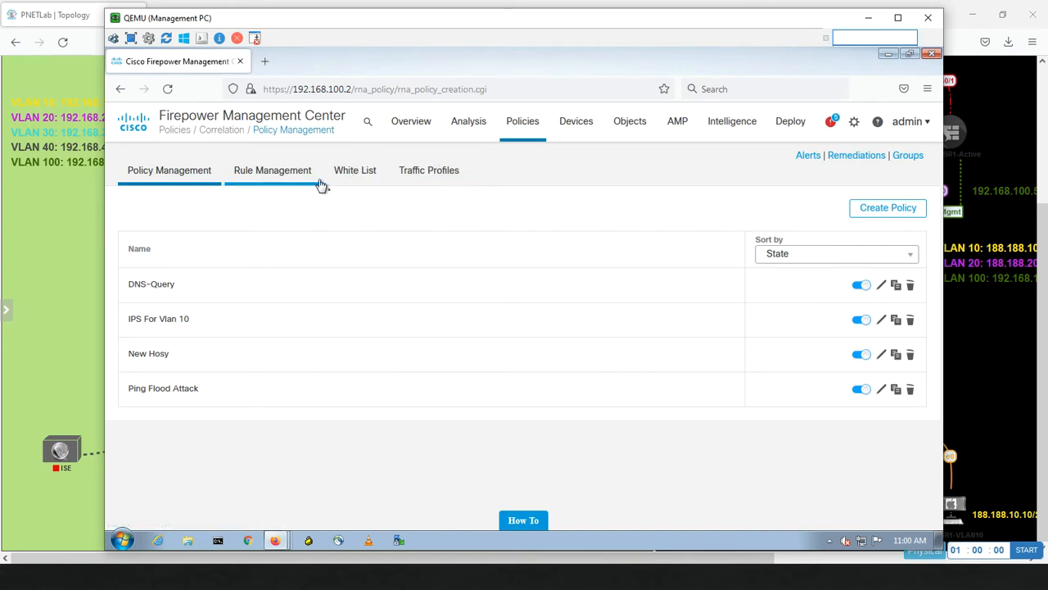
Go to Correlation's White List page and edit the Default White List.
click(363, 174)
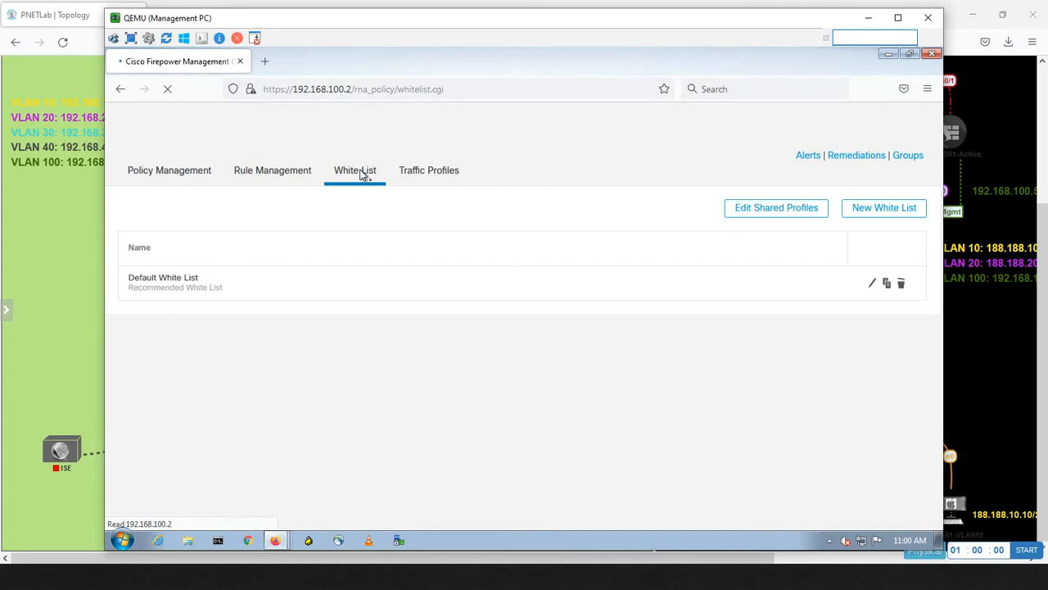
click(873, 285)
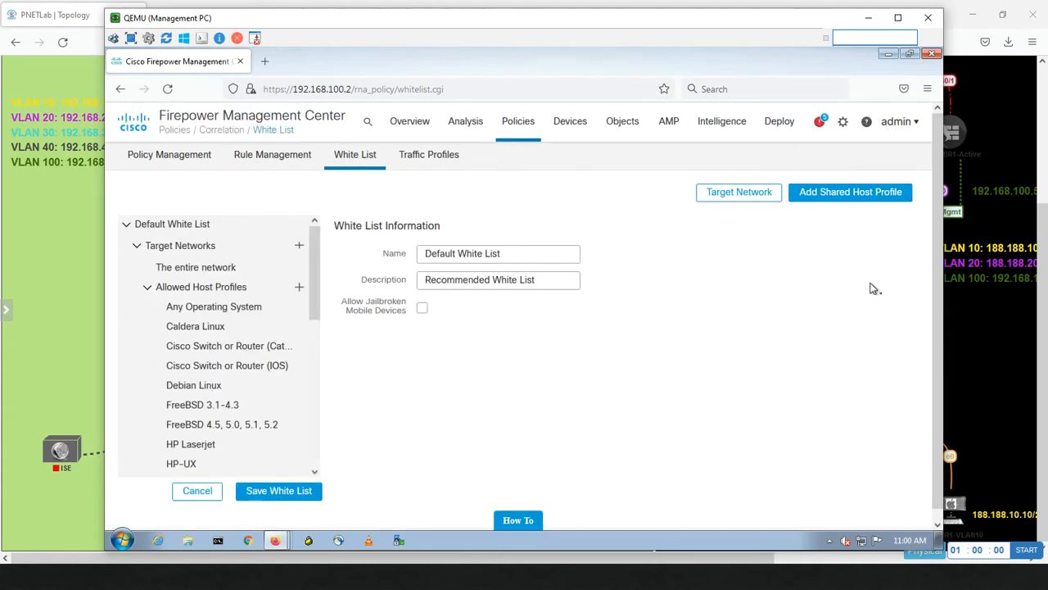
Browse the white list tree from The entire network through Caldera, Cisco CatOS/IOS and Debian to FreeBSD 3.1-4.3.
click(212, 274)
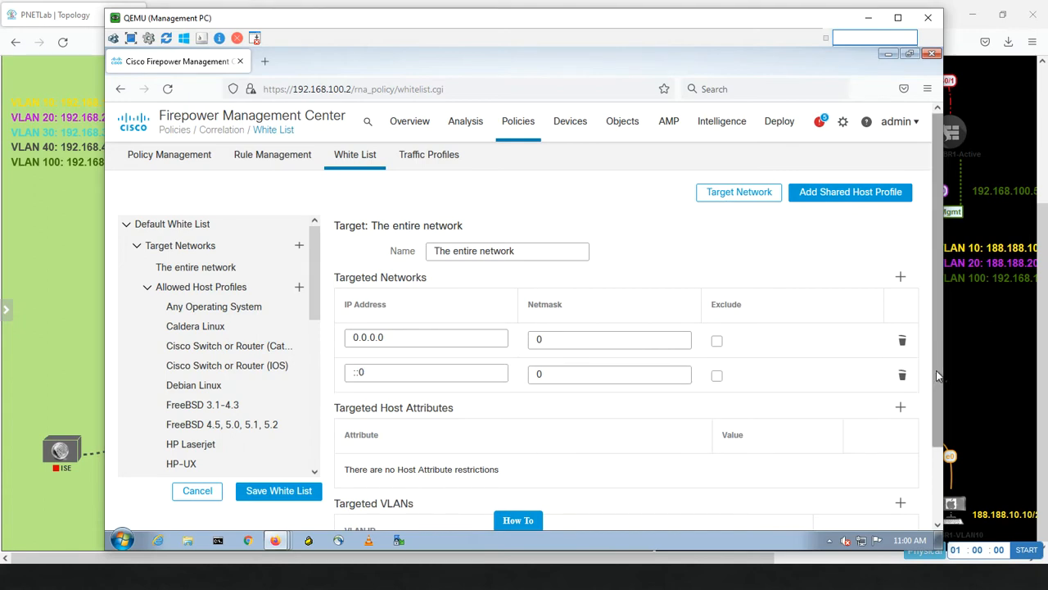
drag(936, 370, 891, 254)
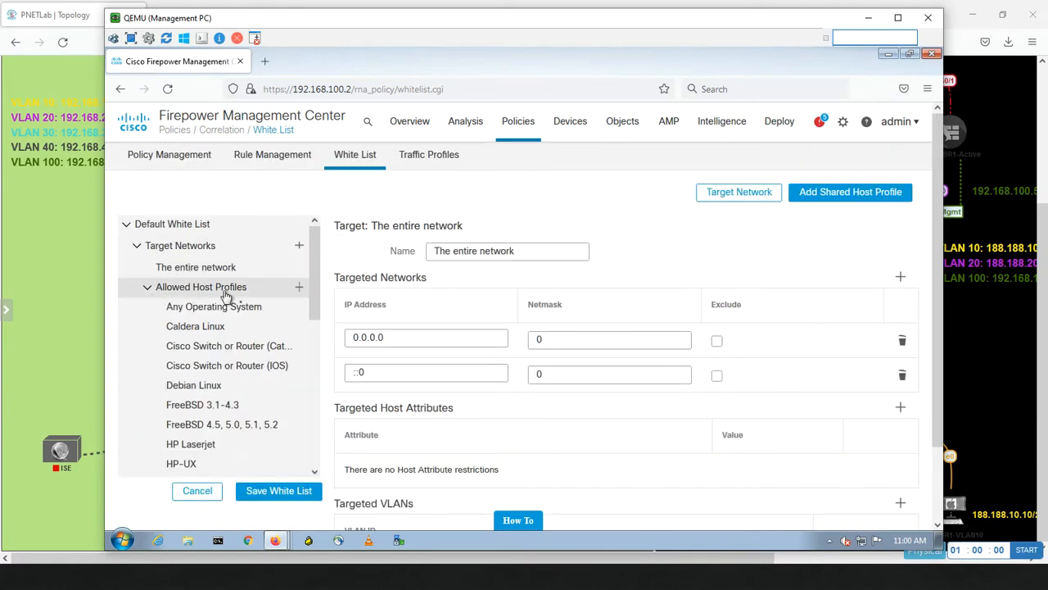
click(214, 309)
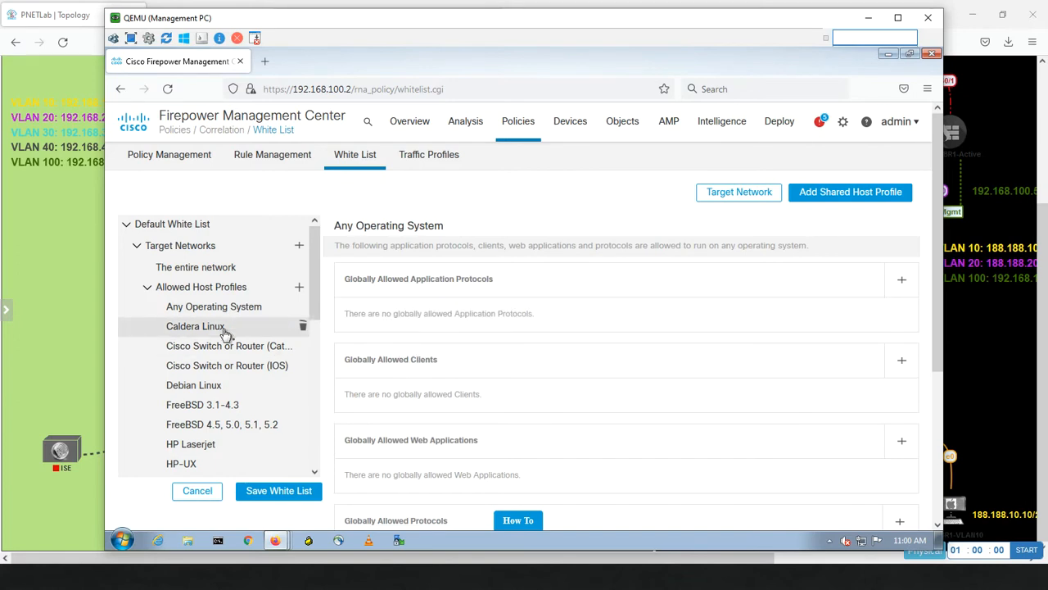
click(226, 330)
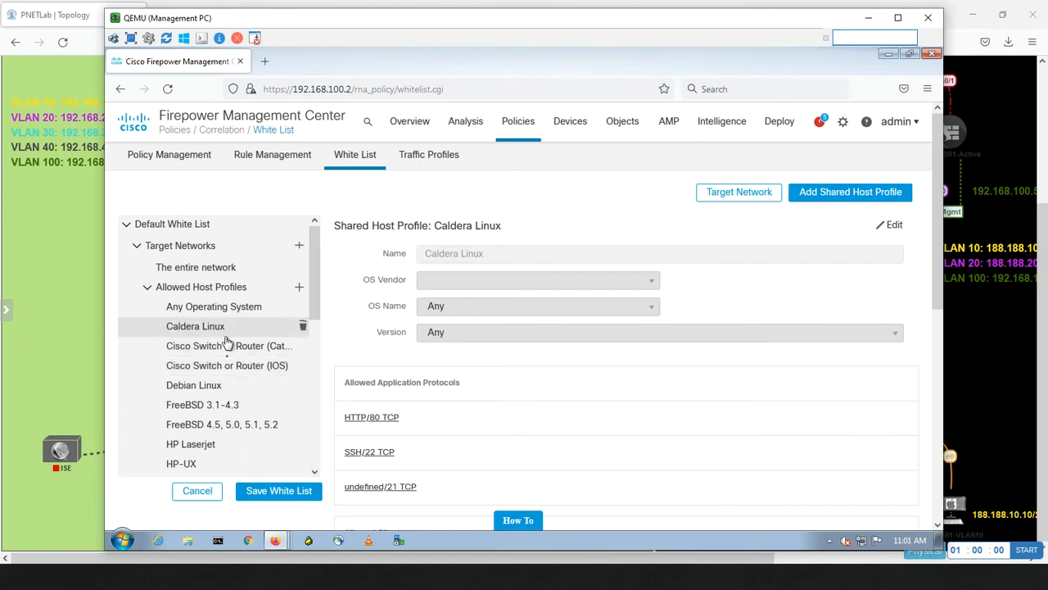
click(233, 352)
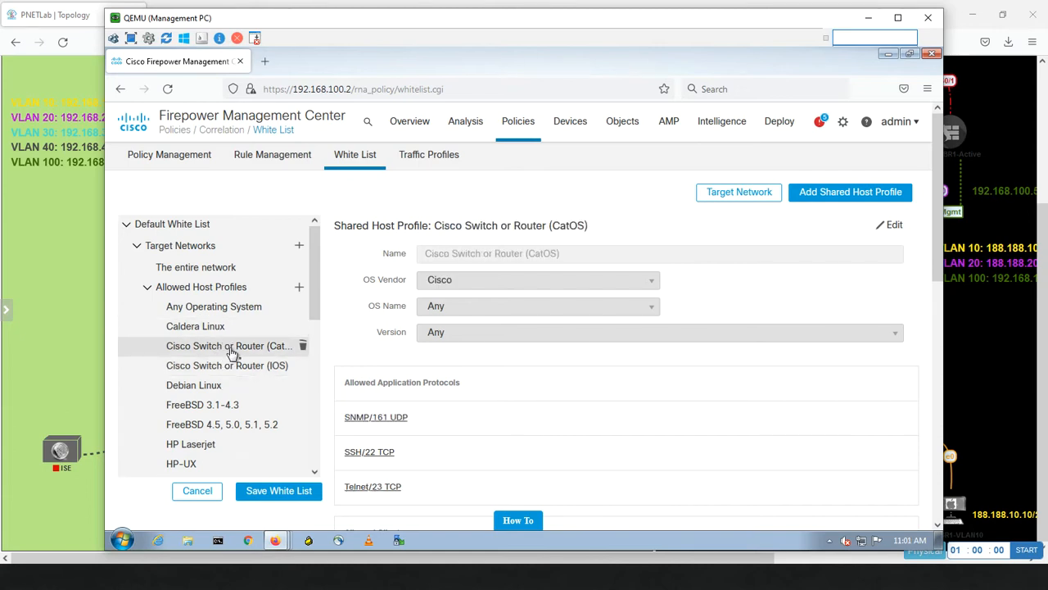
click(228, 367)
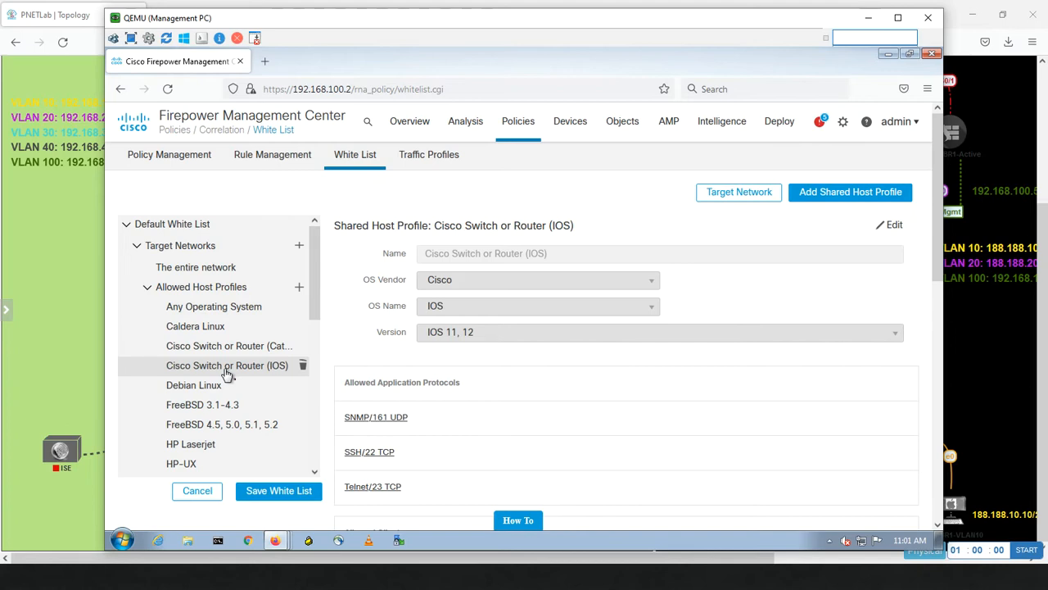
click(235, 351)
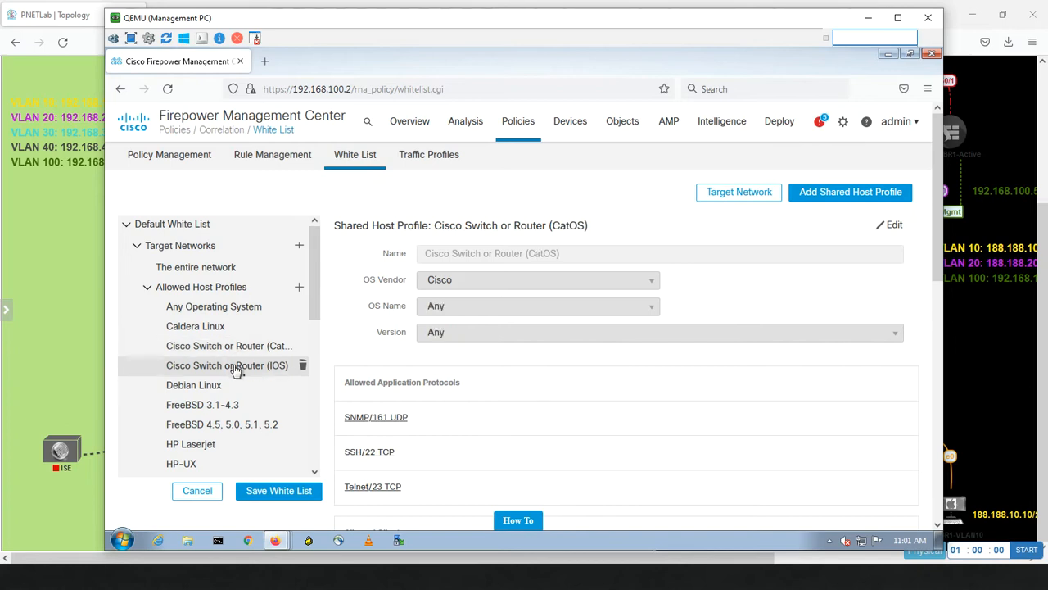
click(236, 369)
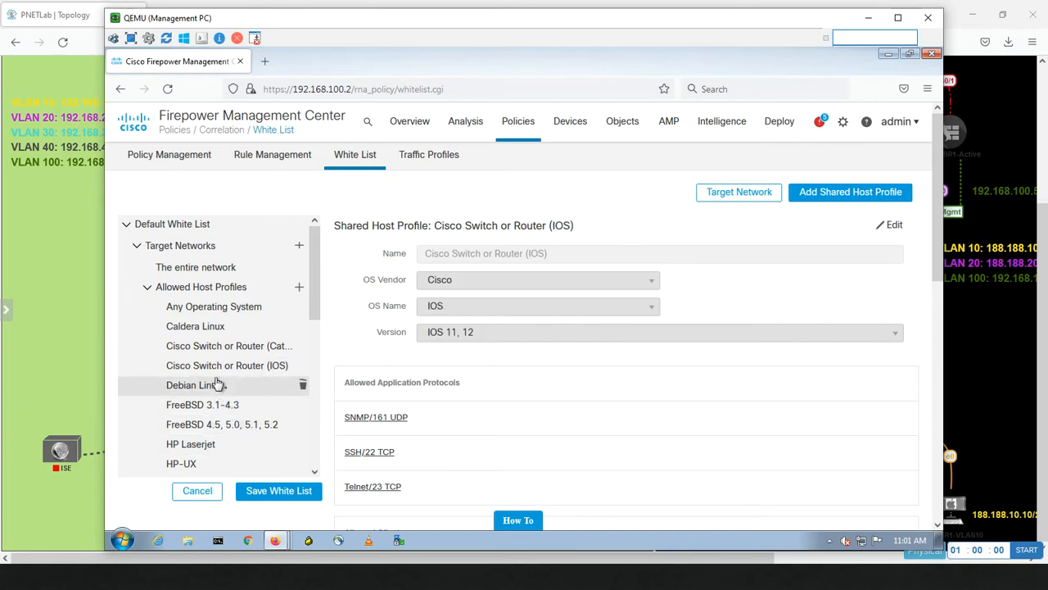
click(217, 385)
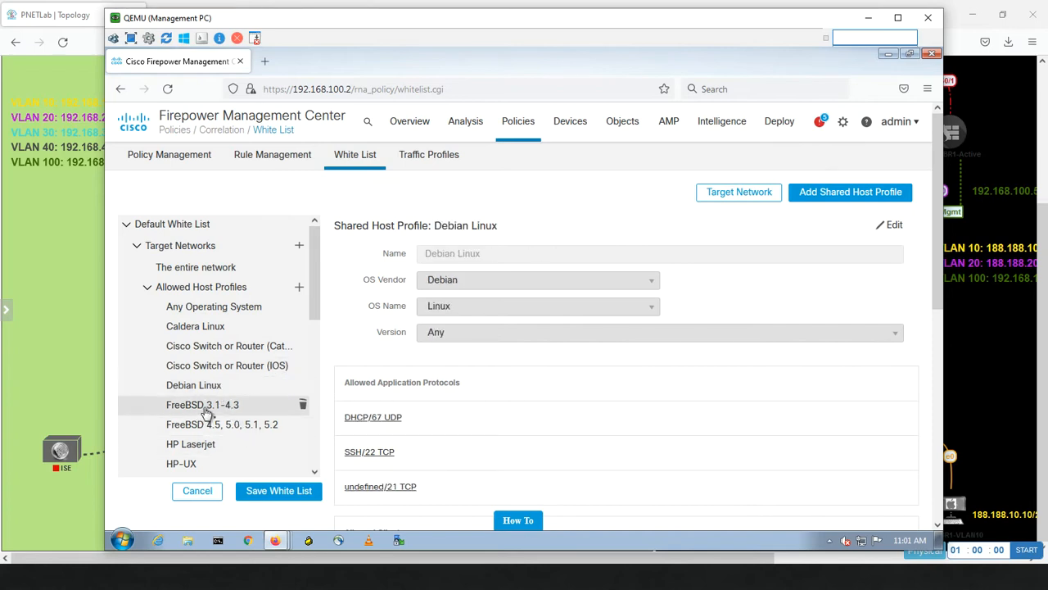
click(208, 409)
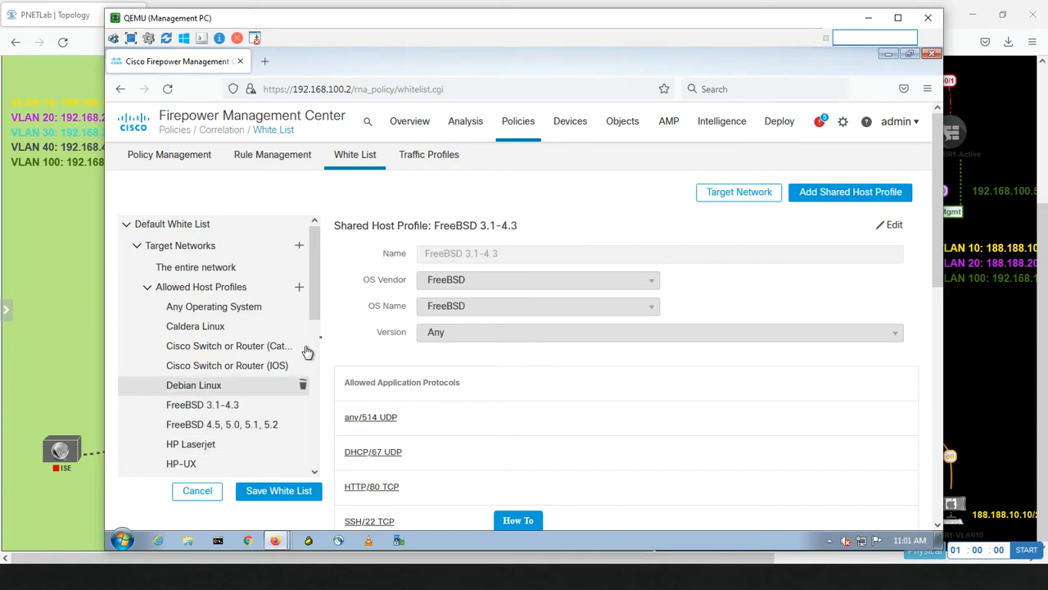
Review the Microsoft Windows 2000 profile's protocols and clients, then cancel the editor without saving.
drag(316, 303, 307, 401)
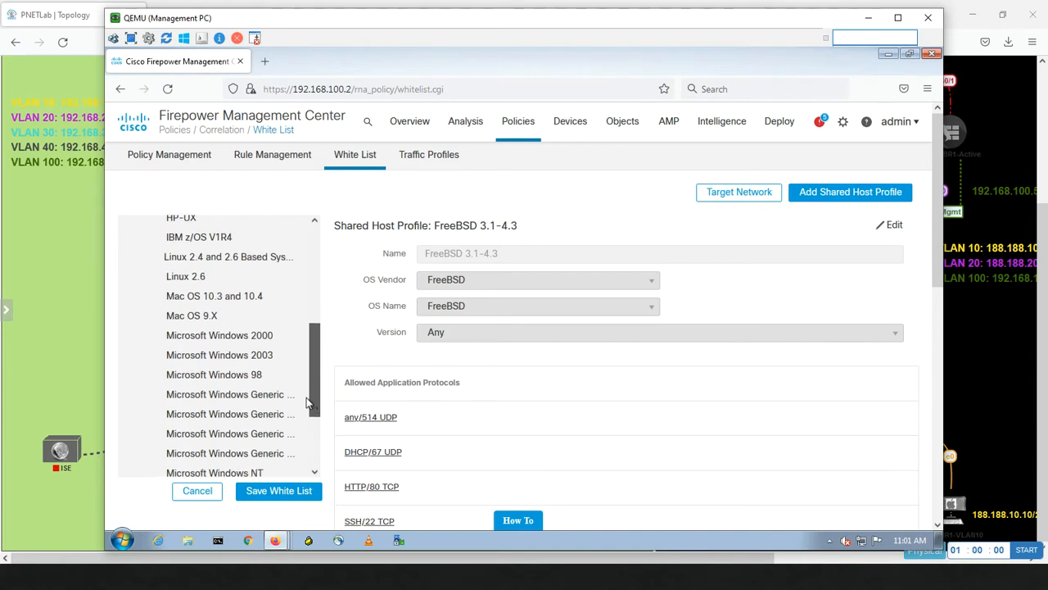
click(250, 337)
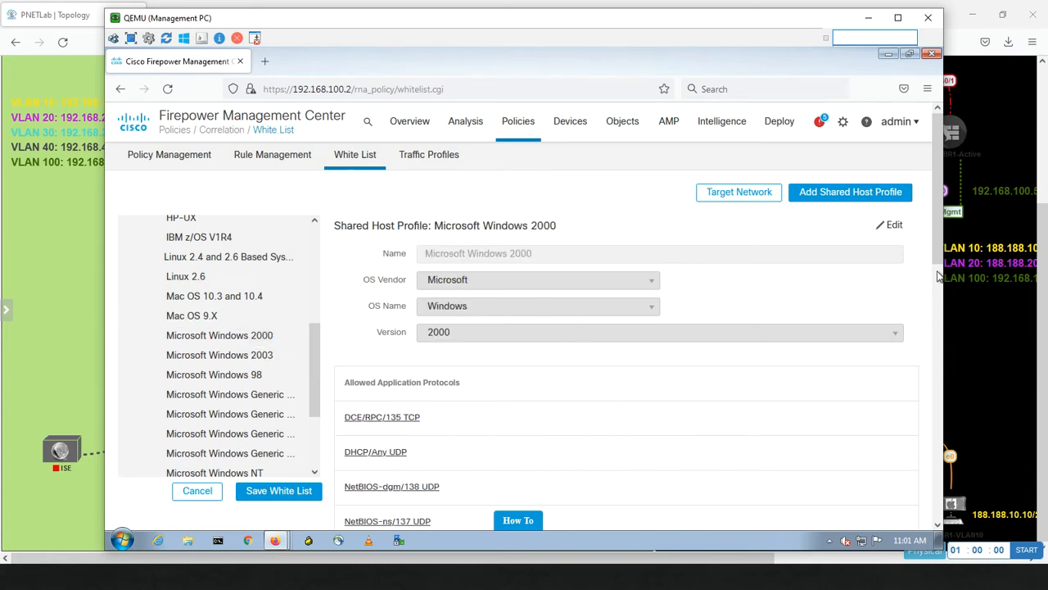
drag(939, 277, 939, 311)
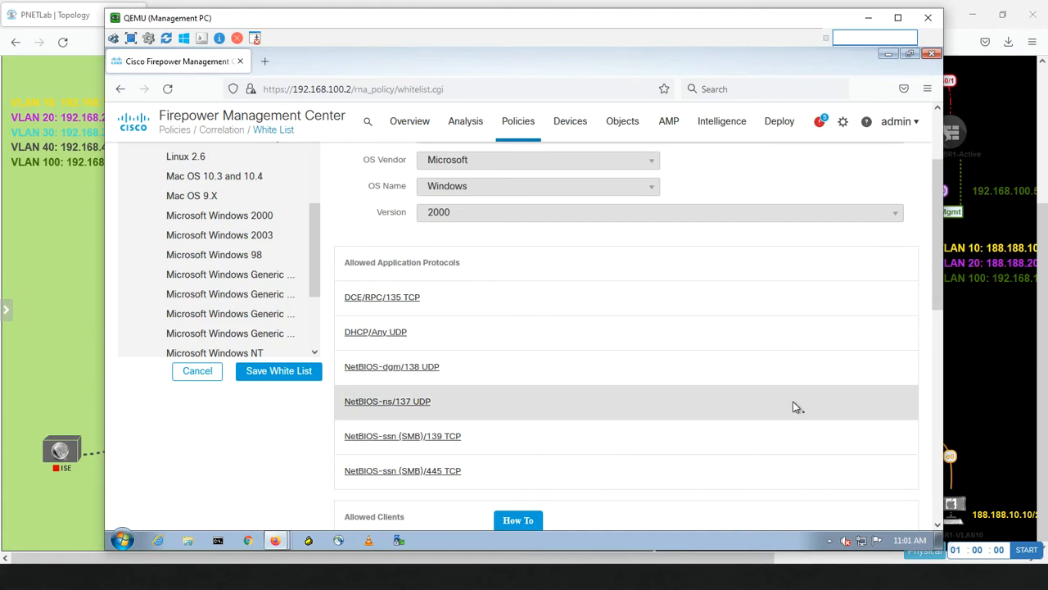
drag(941, 292, 915, 398)
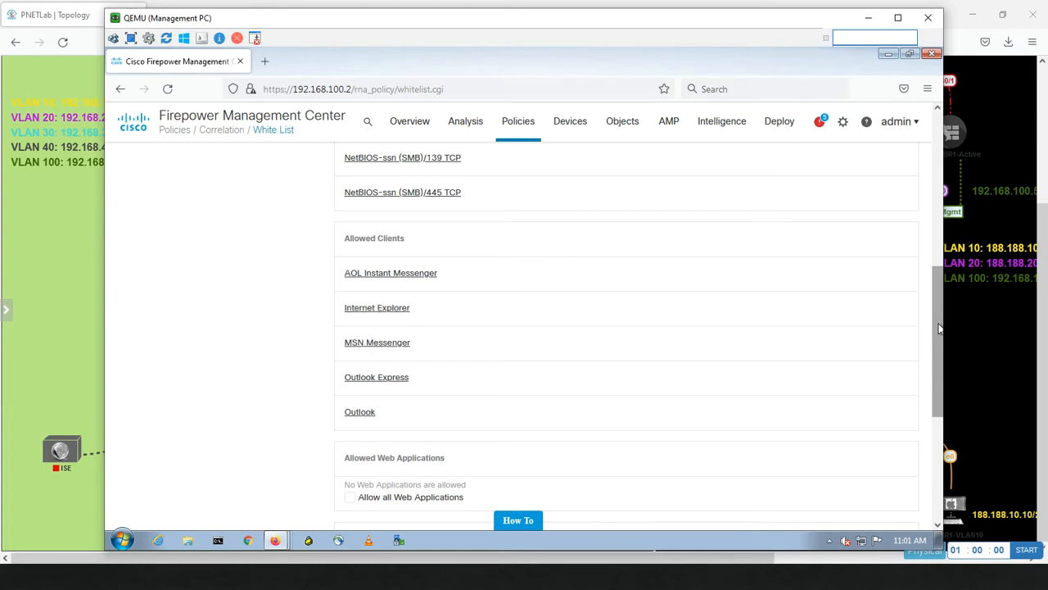
drag(940, 331, 924, 458)
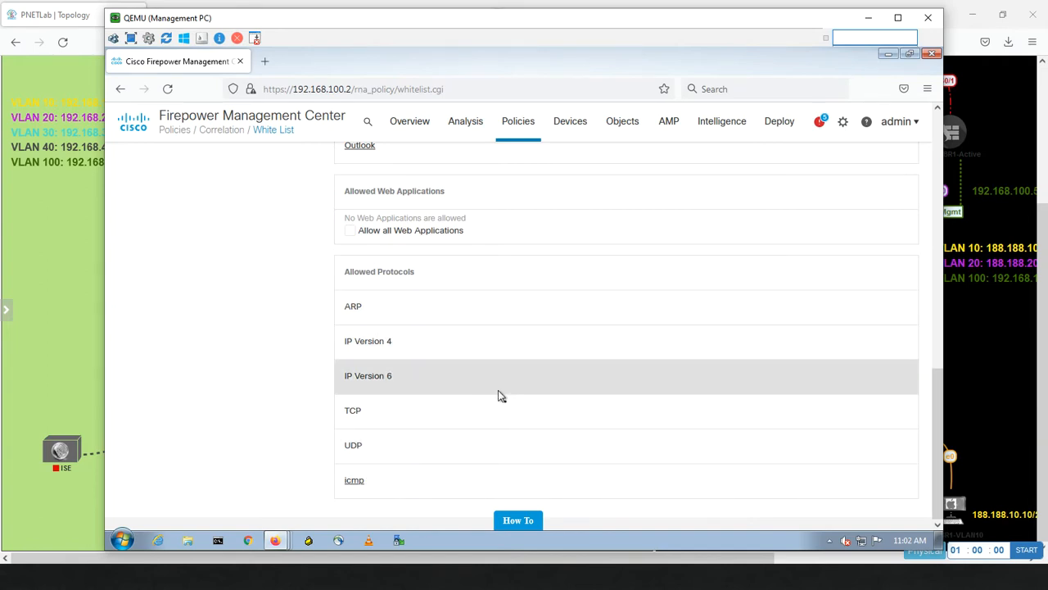
drag(938, 391, 937, 130)
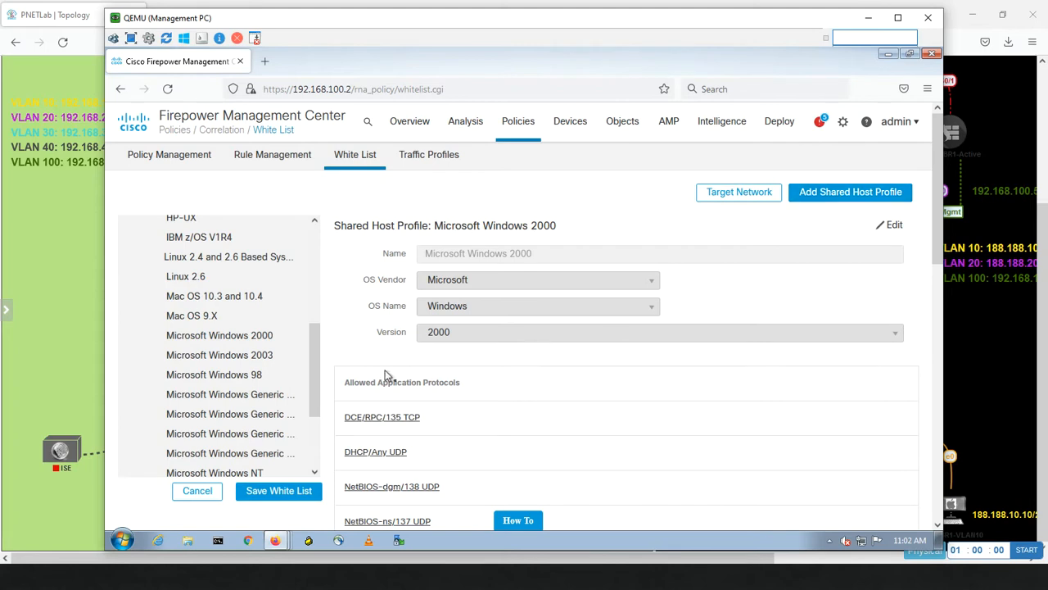
click(201, 498)
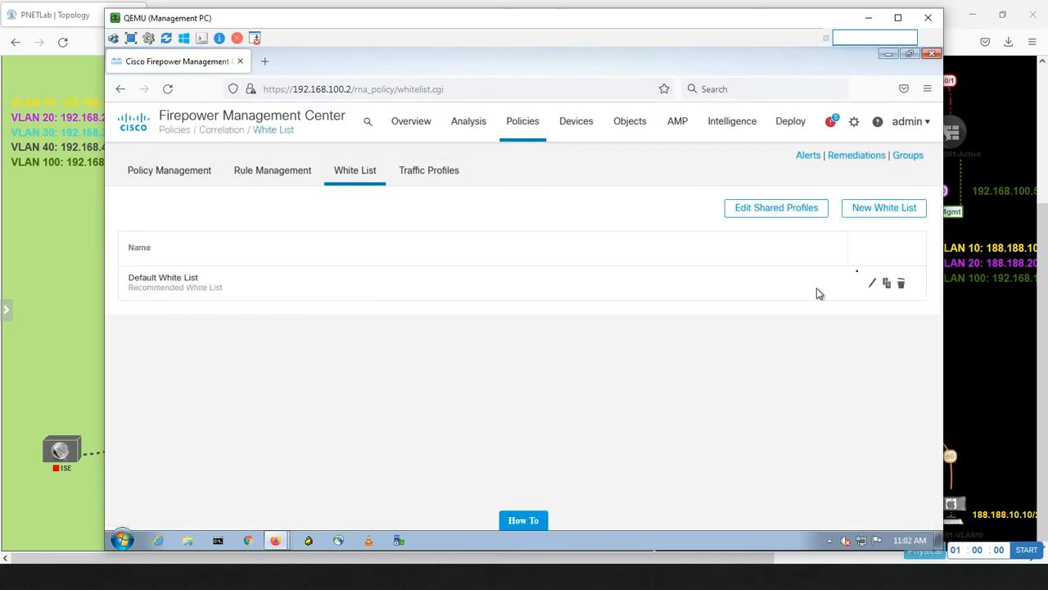
Start creating a new white list in the Management PC's FMC window.
click(861, 212)
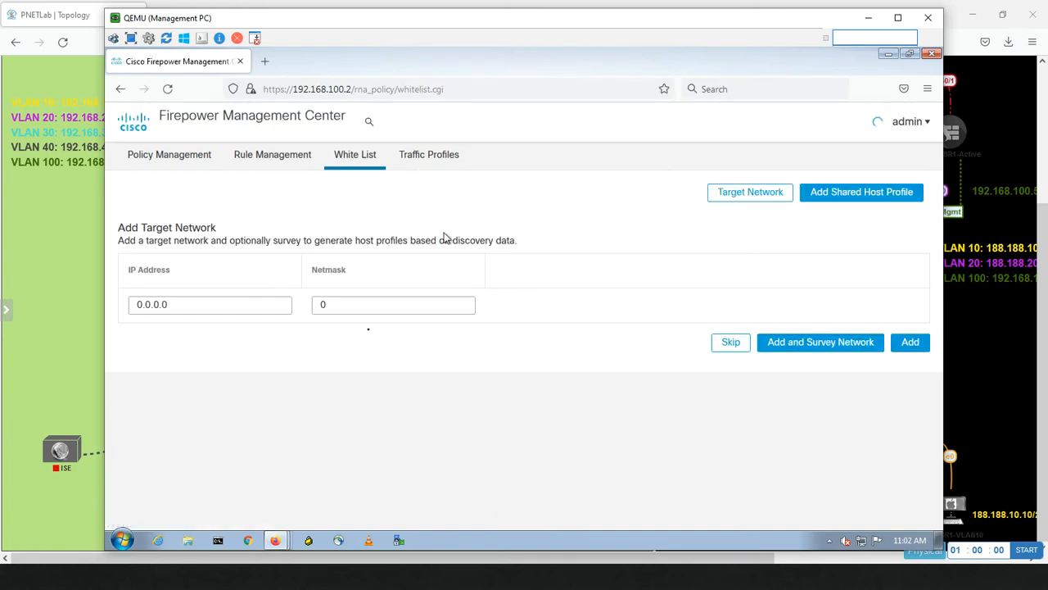
click(73, 251)
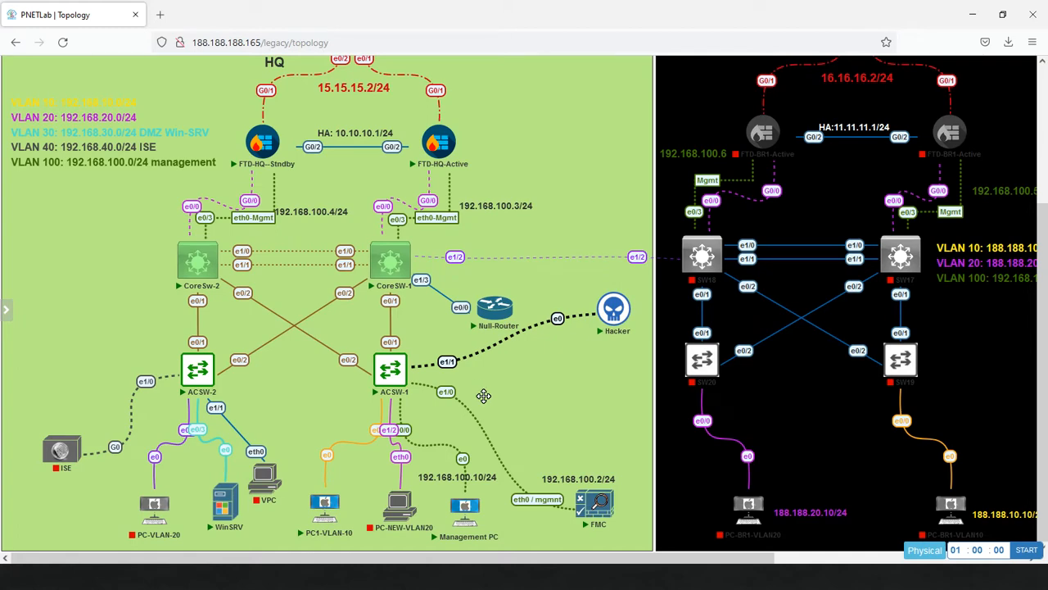
key(alt+Tab)
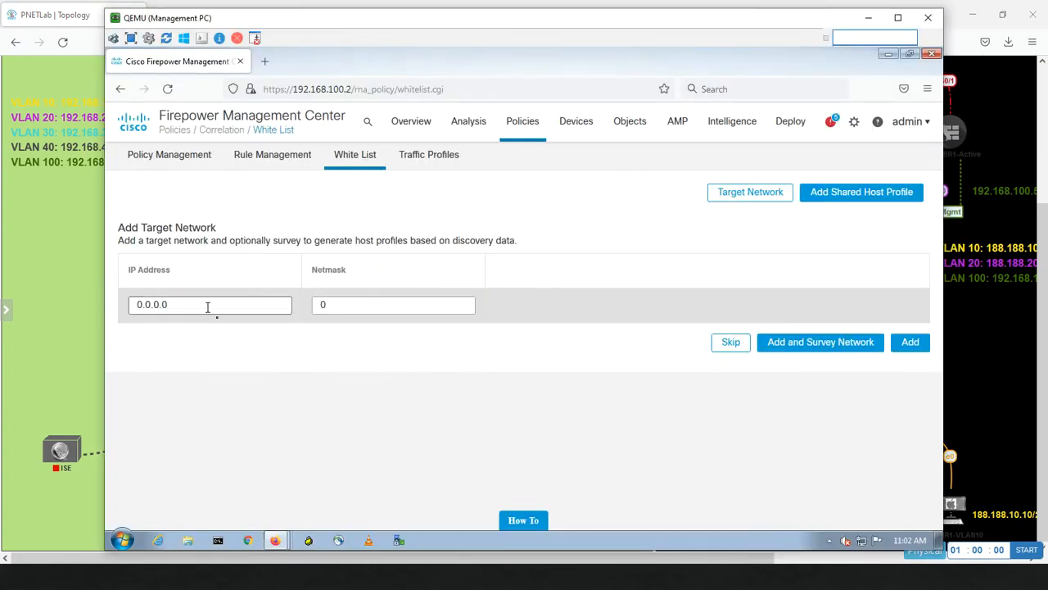
Target 192.168.10.0 with netmask 24 and survey that network for host profiles.
drag(208, 307, 109, 283)
text(192)
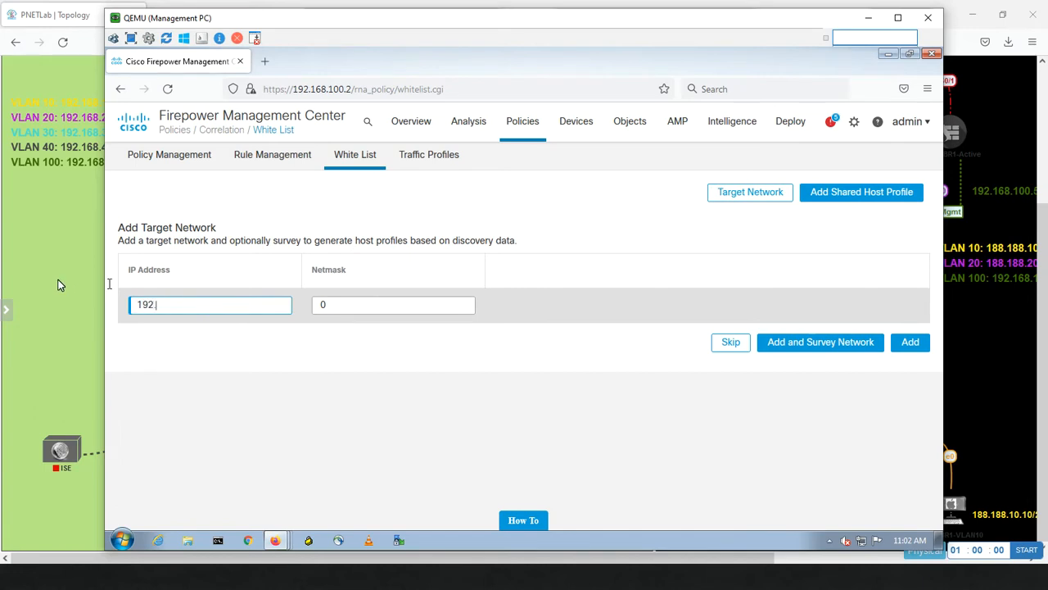
text(.168.10.0)
key(Tab)
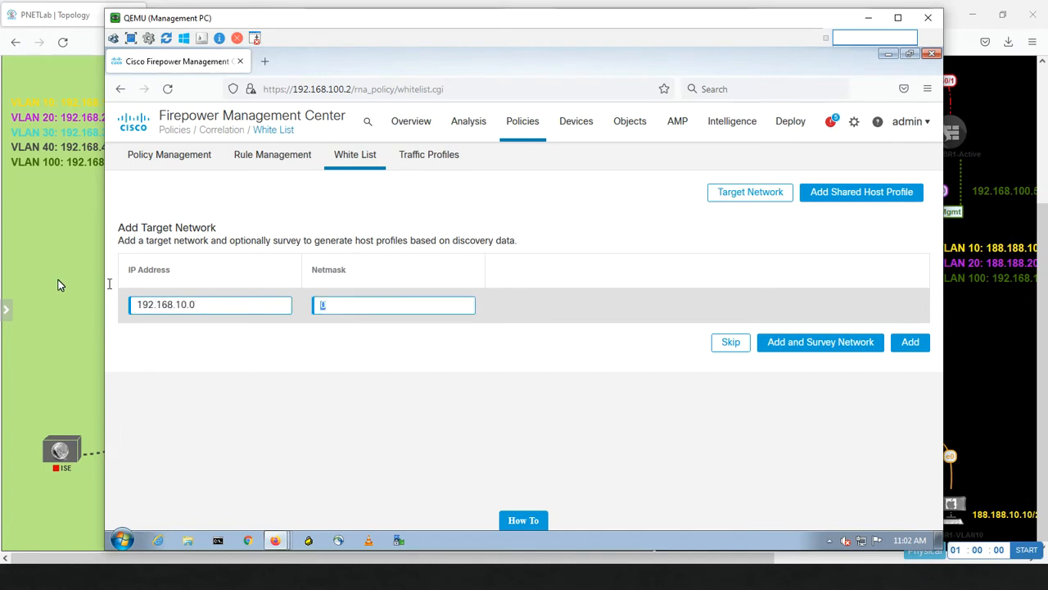
text(24)
double_click(164, 303)
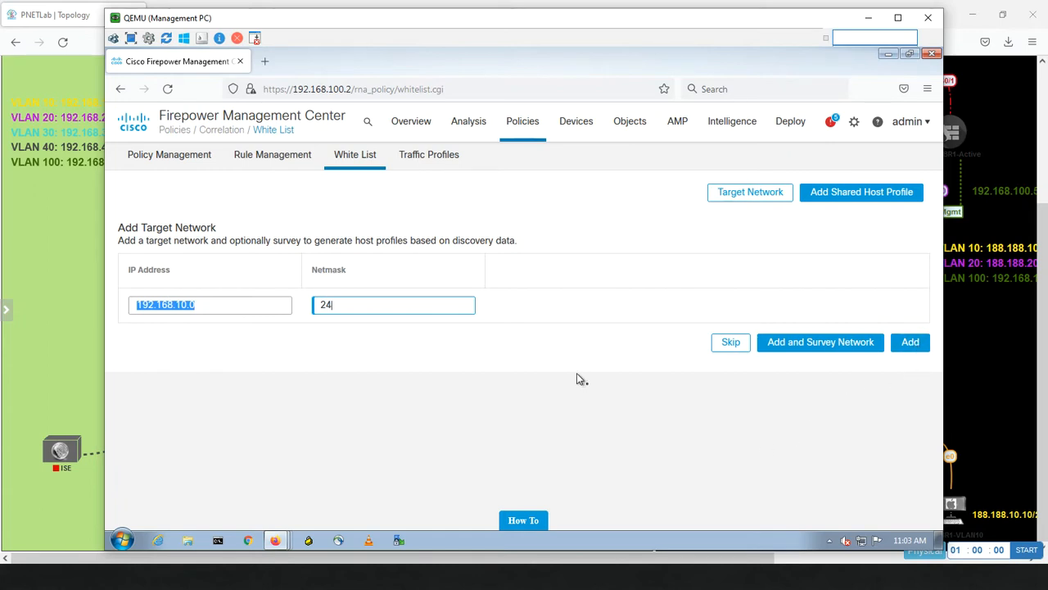
click(815, 343)
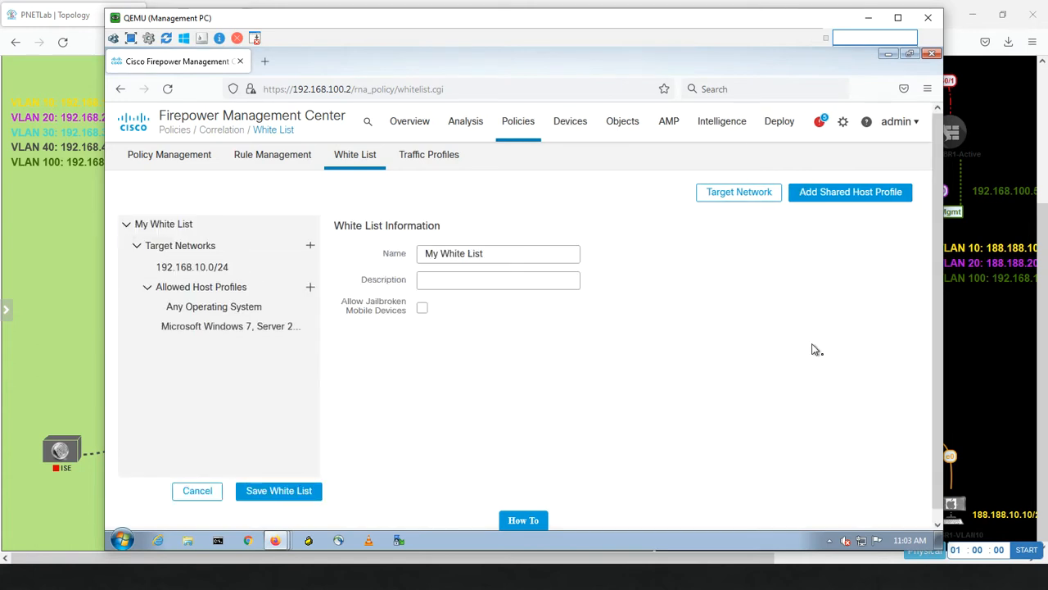
Review the new list's Any Operating System and Windows 7, Server 2008 profiles, then bring PNETLab forward.
click(226, 318)
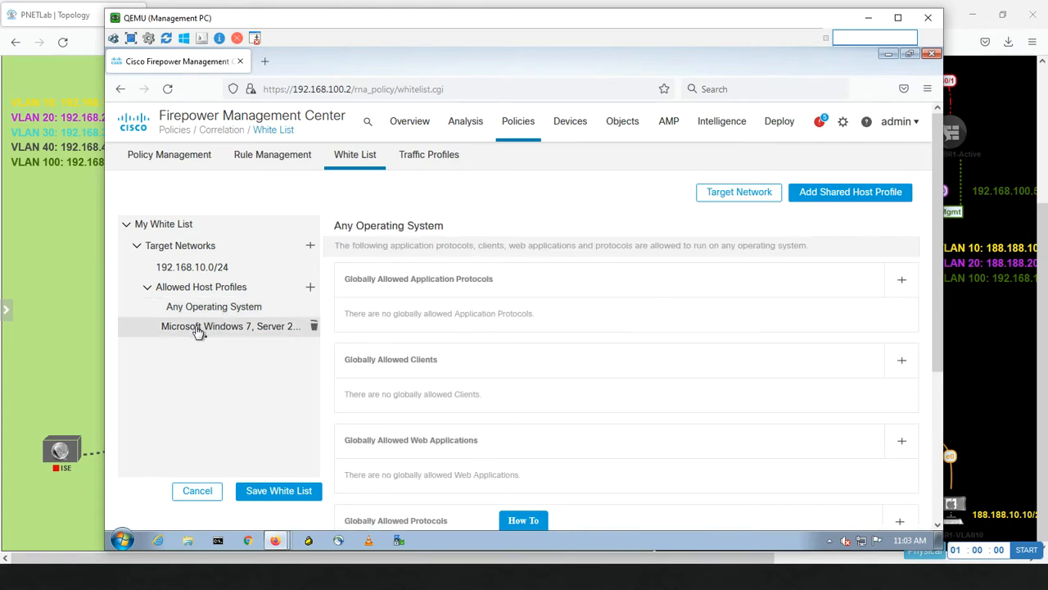
click(199, 331)
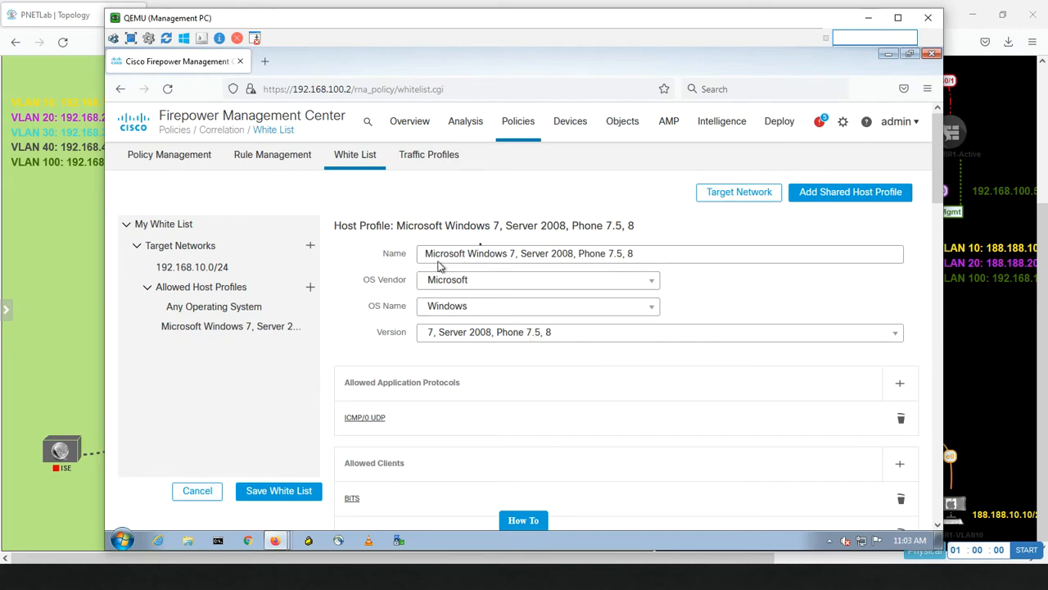
click(72, 239)
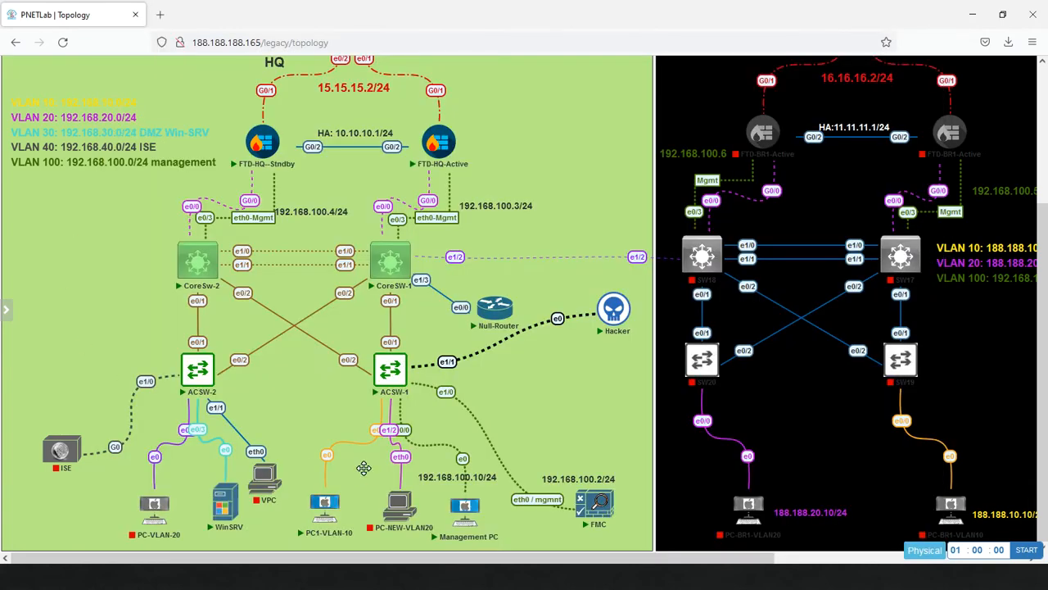
Check PC1-VLAN-10 in the PNETLab topology, then return to the Management PC window.
mouse_move(360, 510)
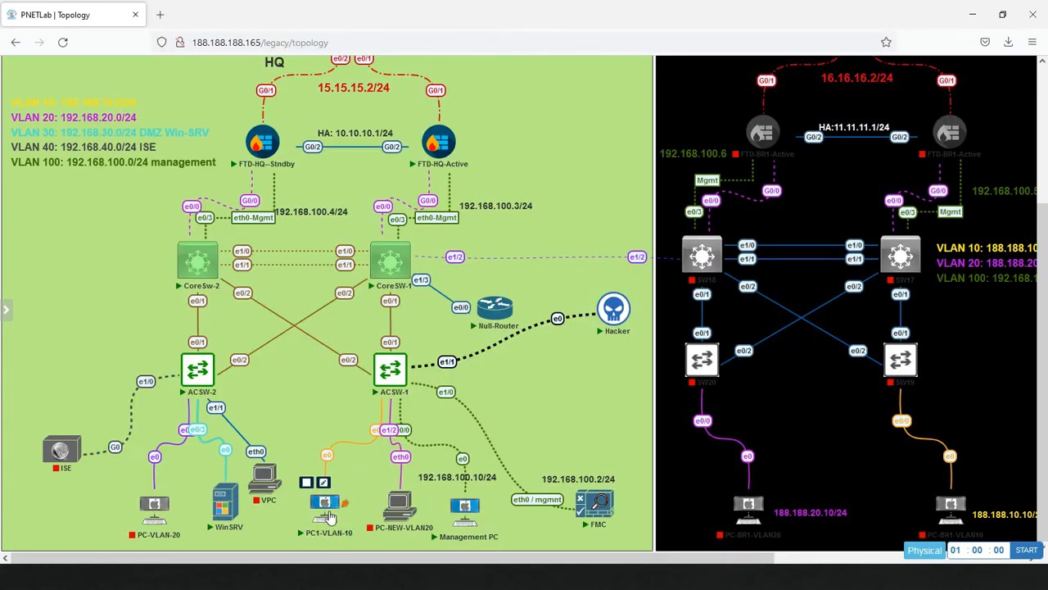
key(alt+Tab)
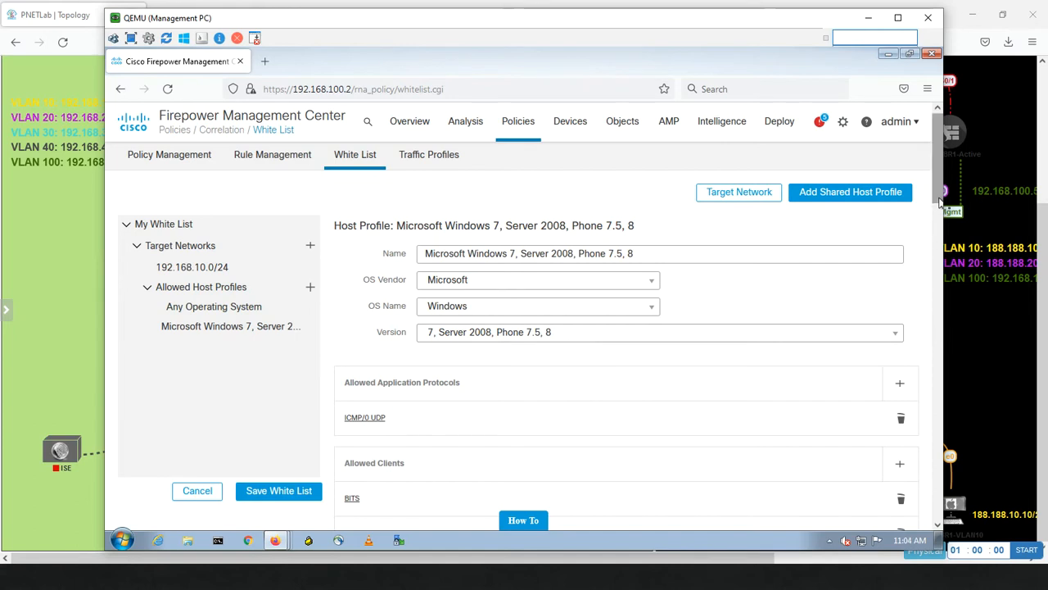
Add a new HTTPS application protocol on any TCP port to the Windows profile's allowed protocols.
drag(939, 188, 933, 226)
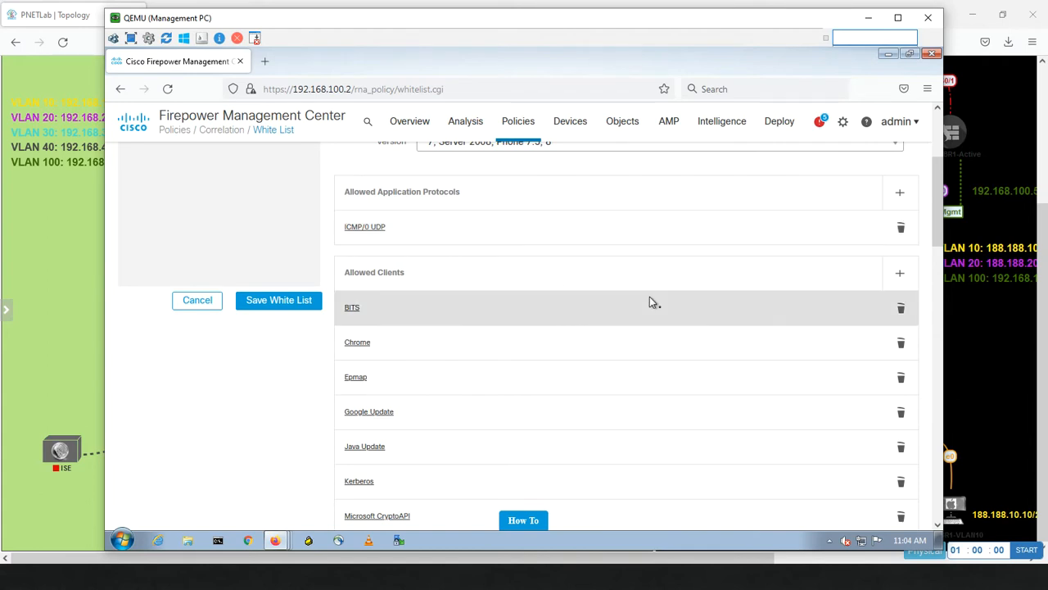
click(900, 196)
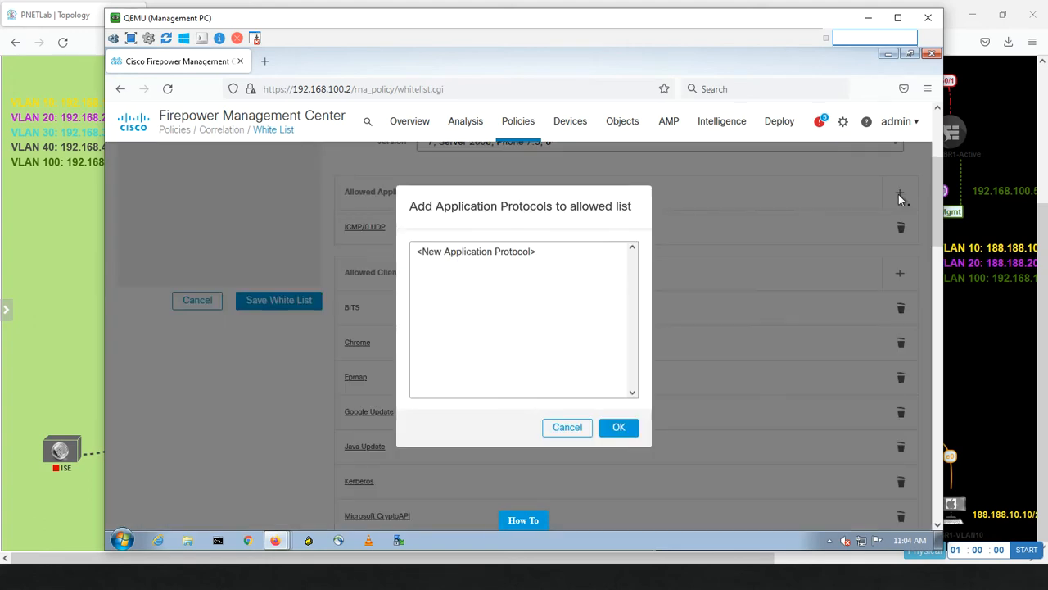
click(466, 256)
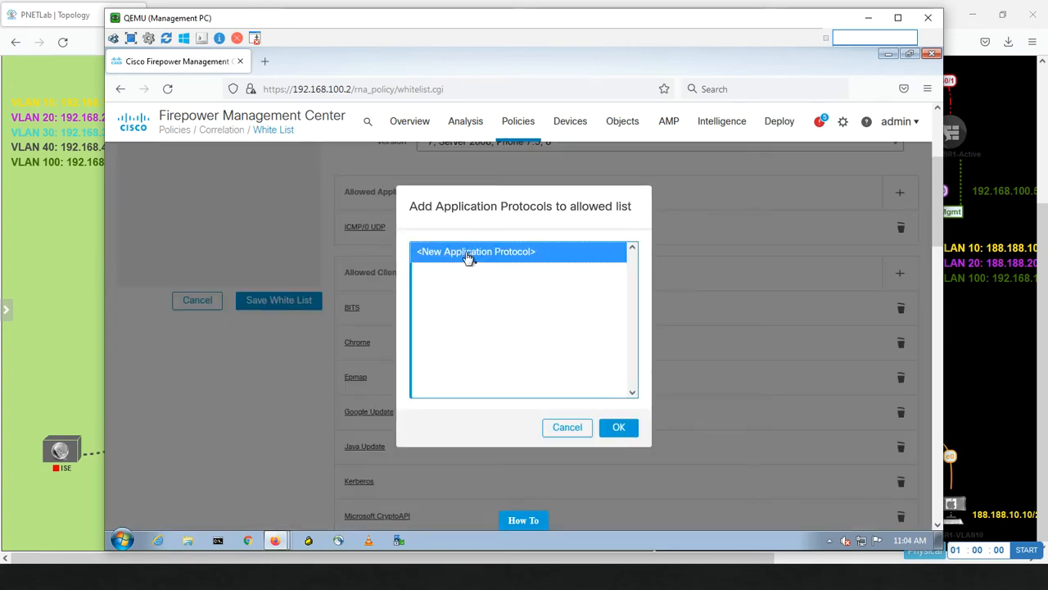
click(614, 430)
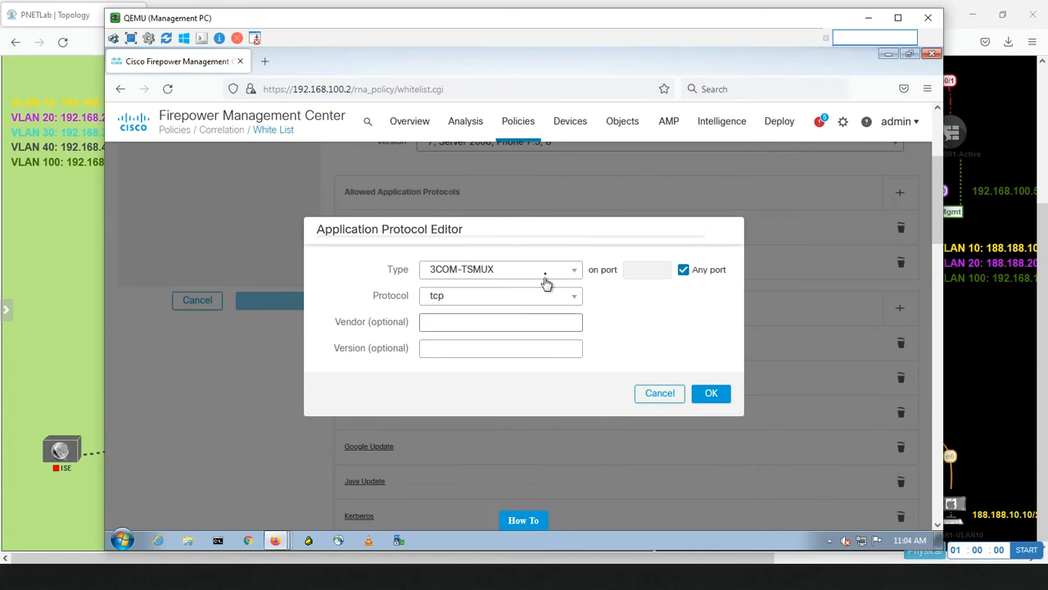
click(534, 272)
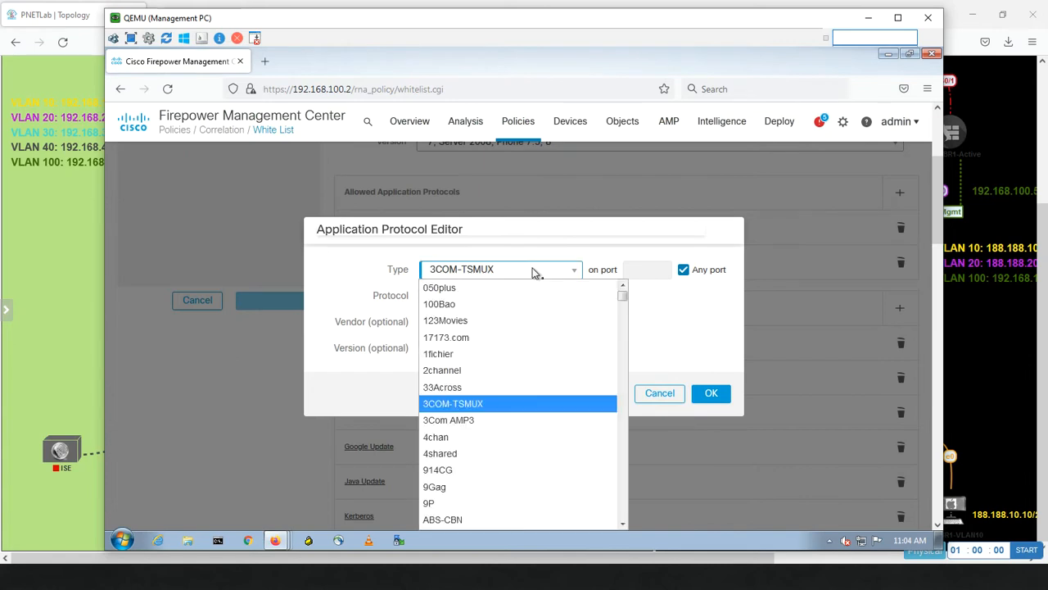
text(http)
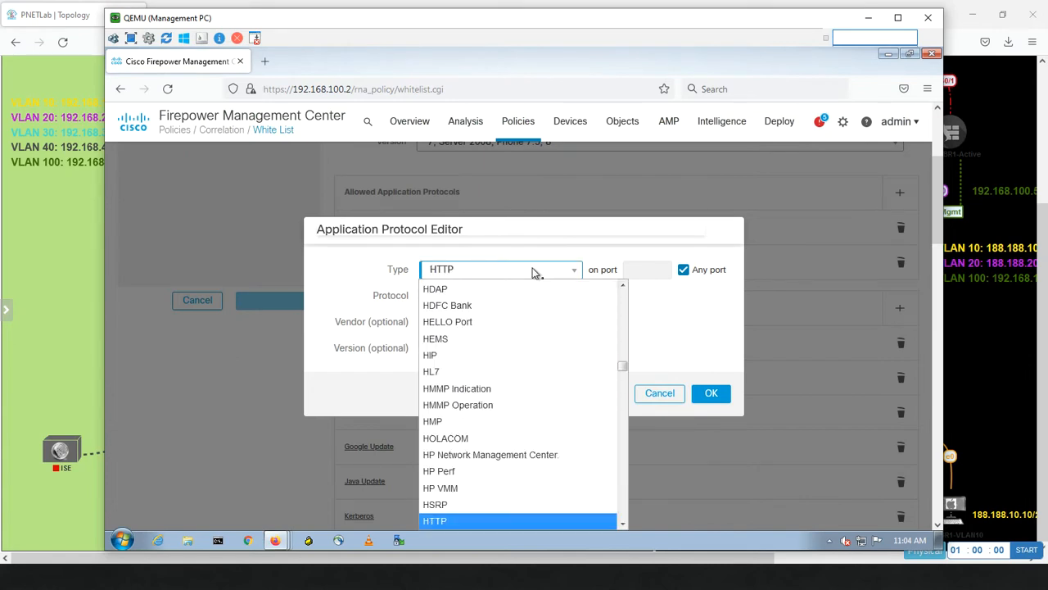
click(624, 525)
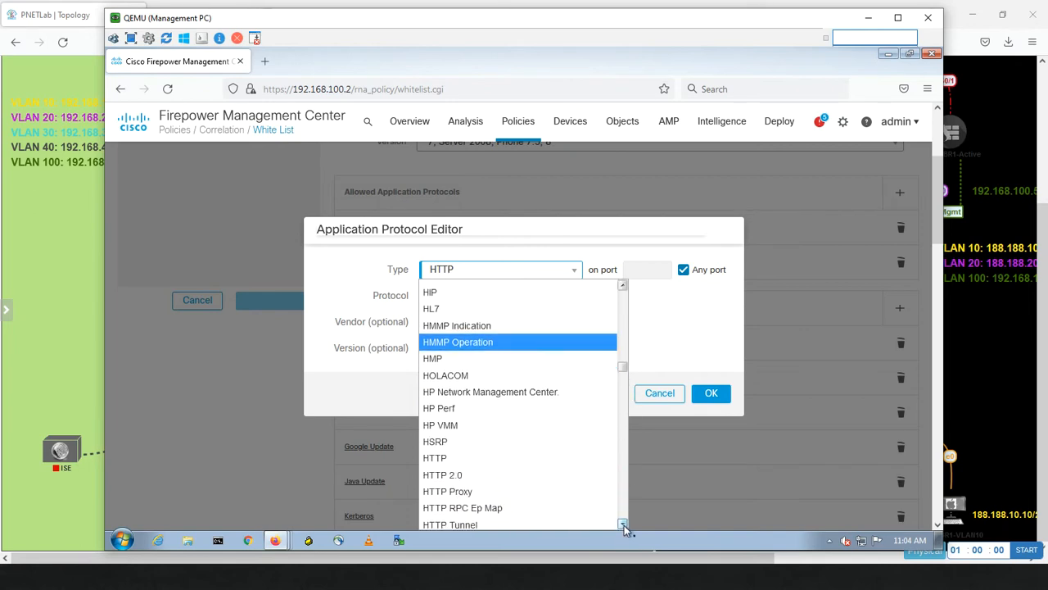
click(624, 525)
click(624, 525)
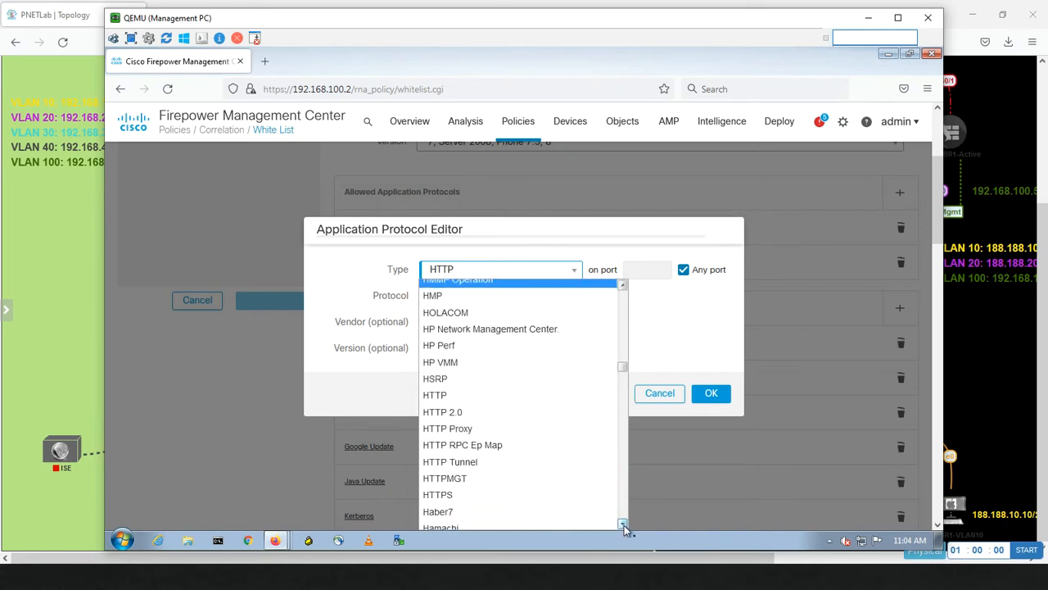
click(624, 524)
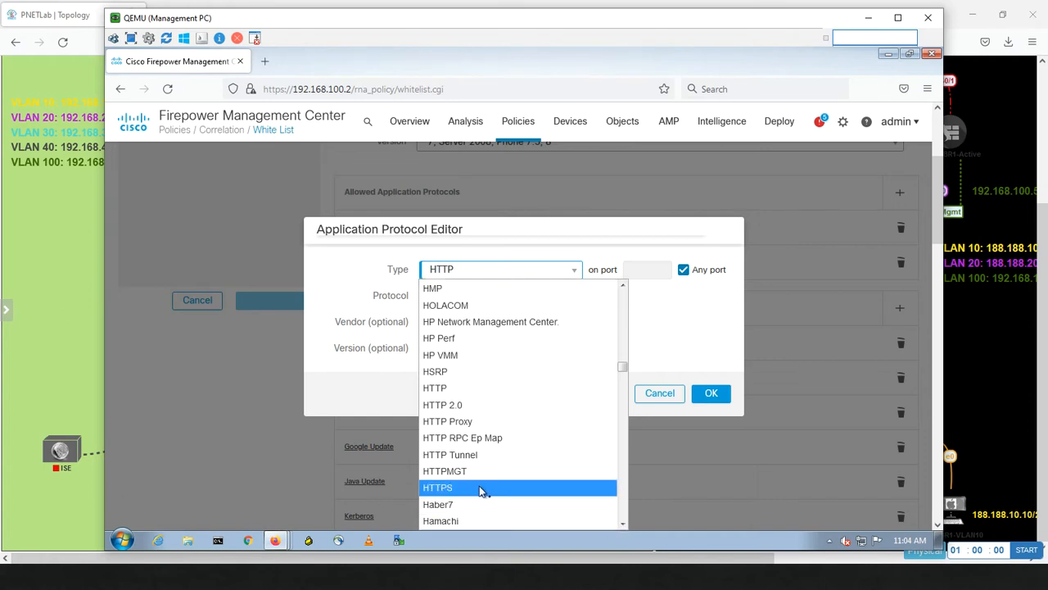
click(481, 490)
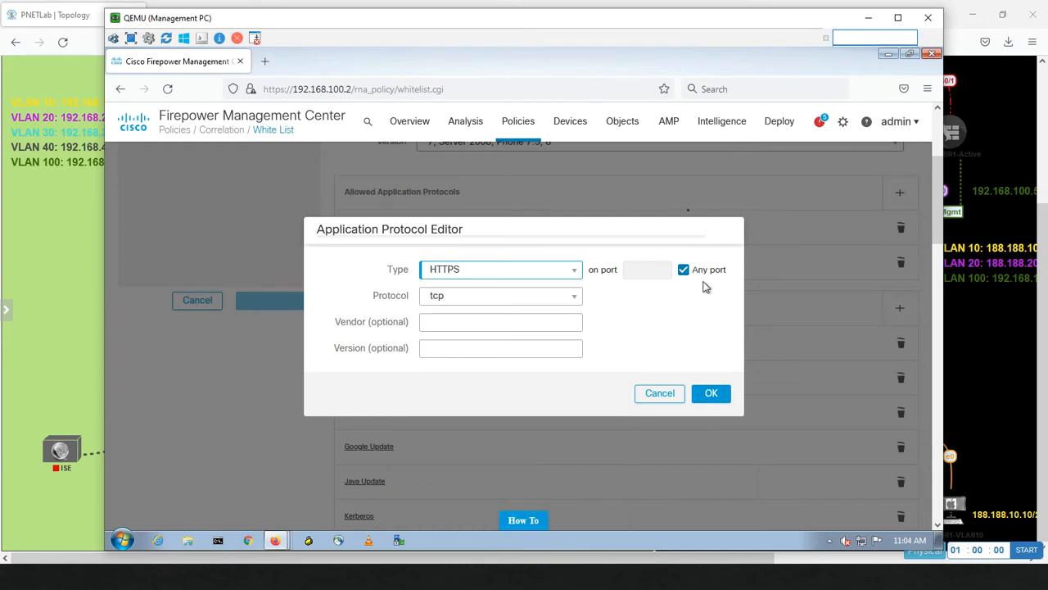
click(711, 394)
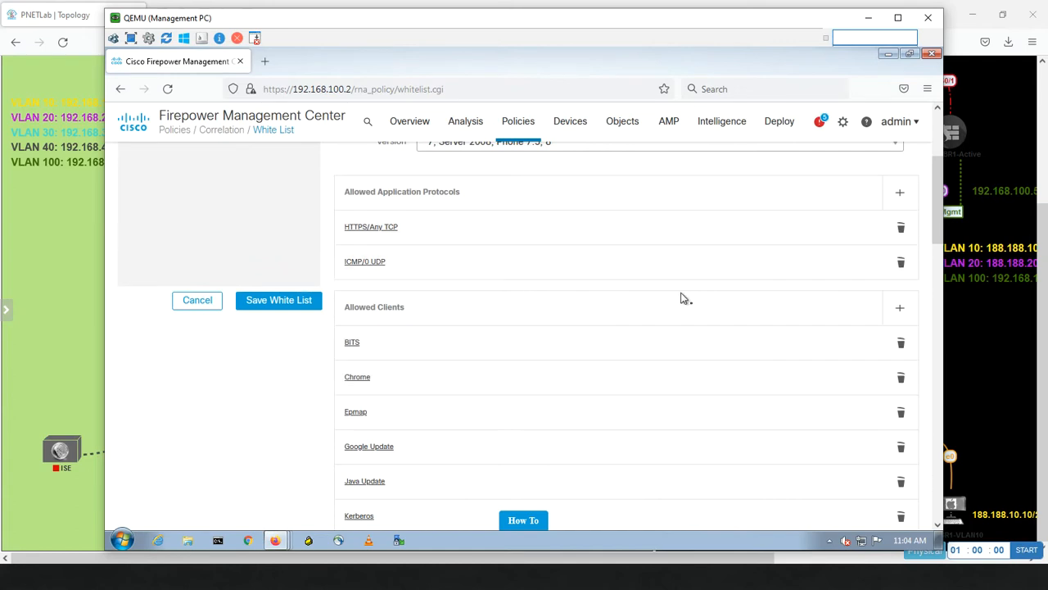
drag(938, 235, 938, 264)
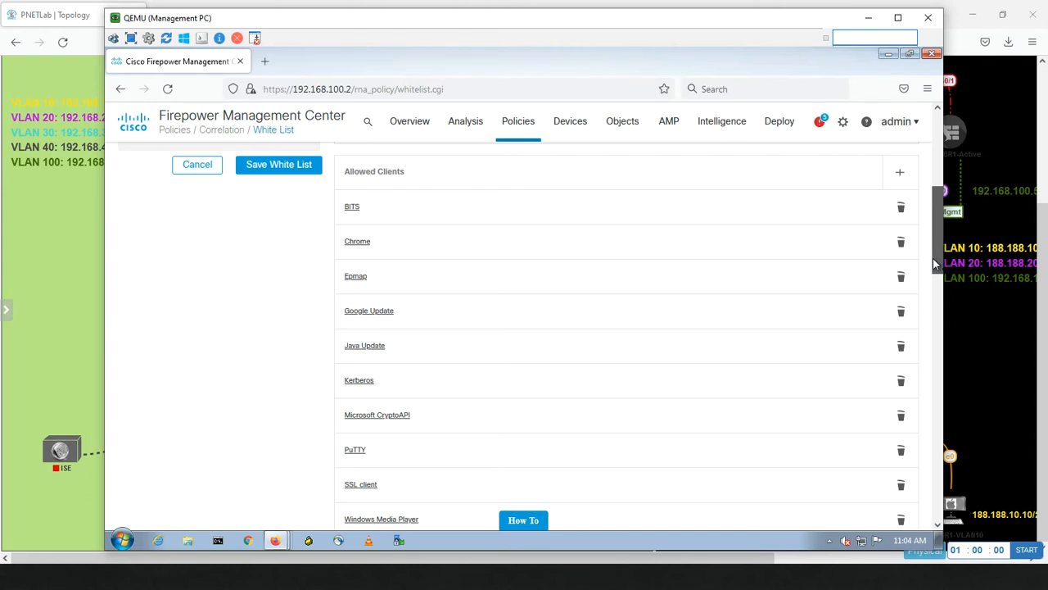
drag(934, 264, 933, 278)
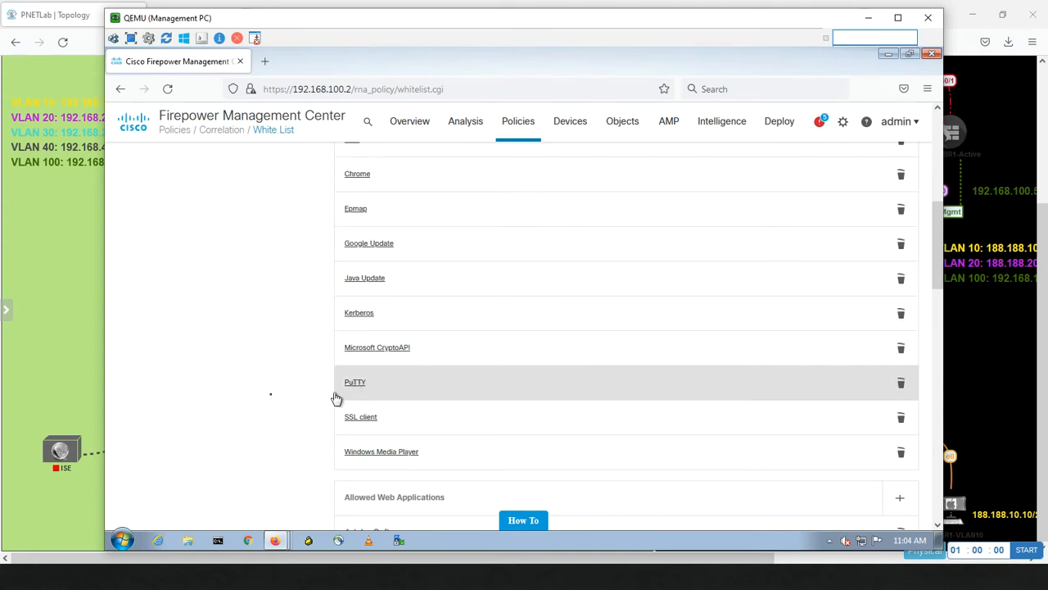
Open the PC1-VLAN-10 host console in the VNC viewer from PNETLab.
click(70, 342)
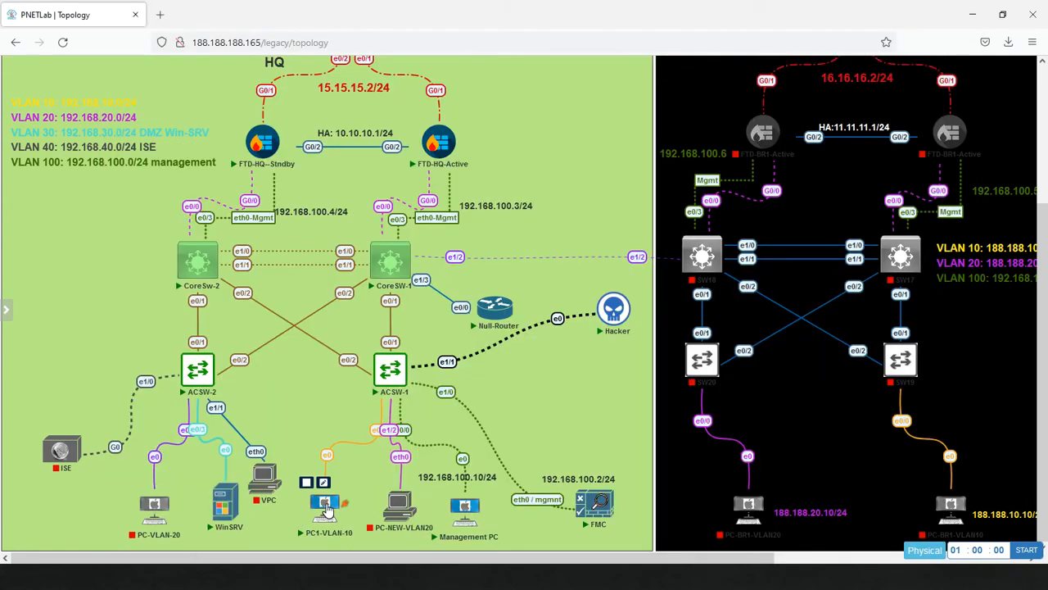
click(305, 515)
click(542, 141)
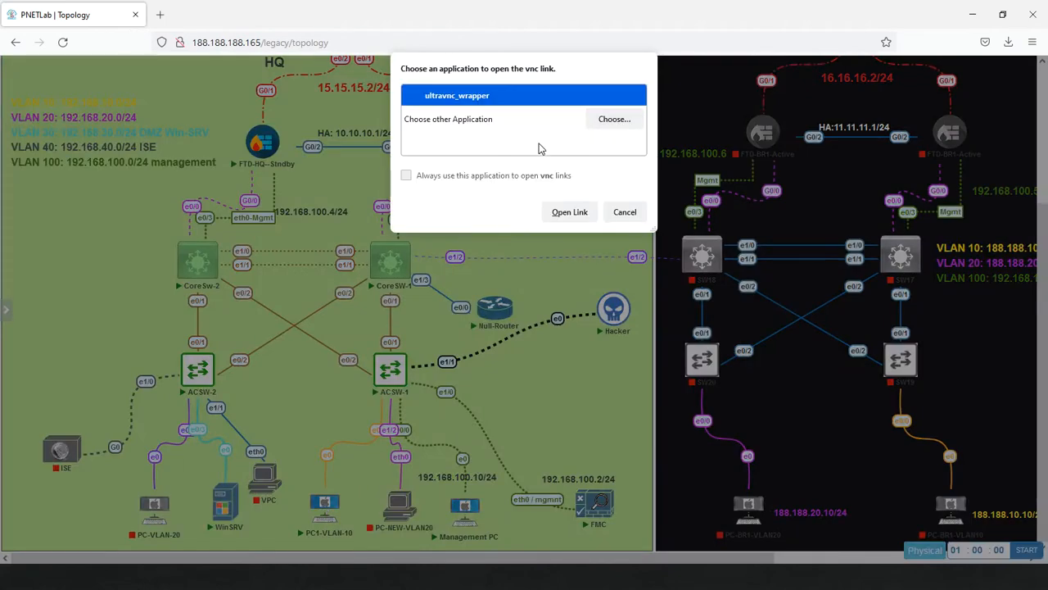
click(564, 211)
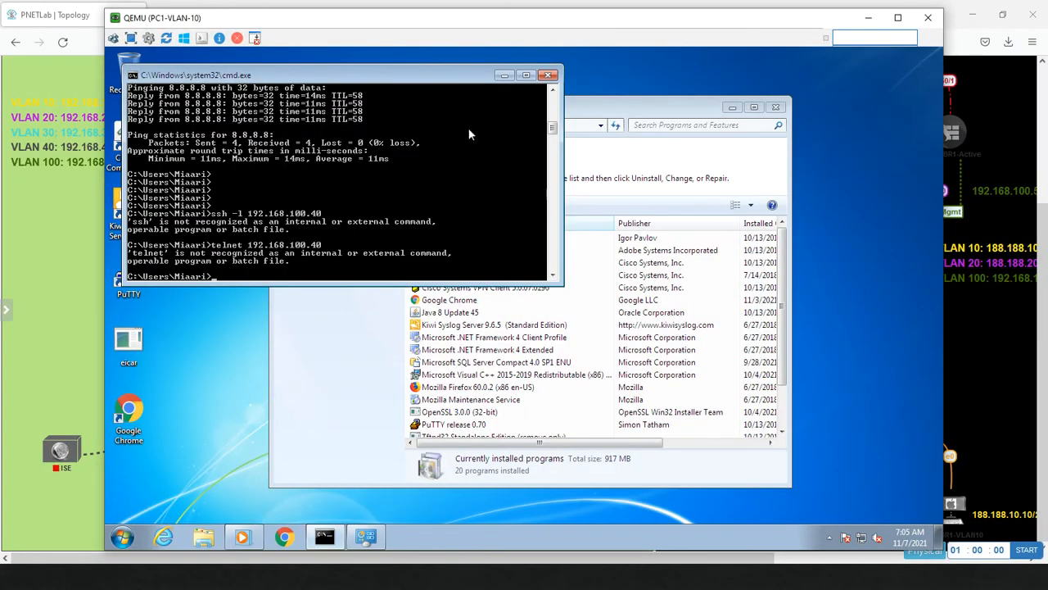
Close the command prompt, installed programs and Media Player windows, then return to the Management PC.
click(548, 74)
click(774, 108)
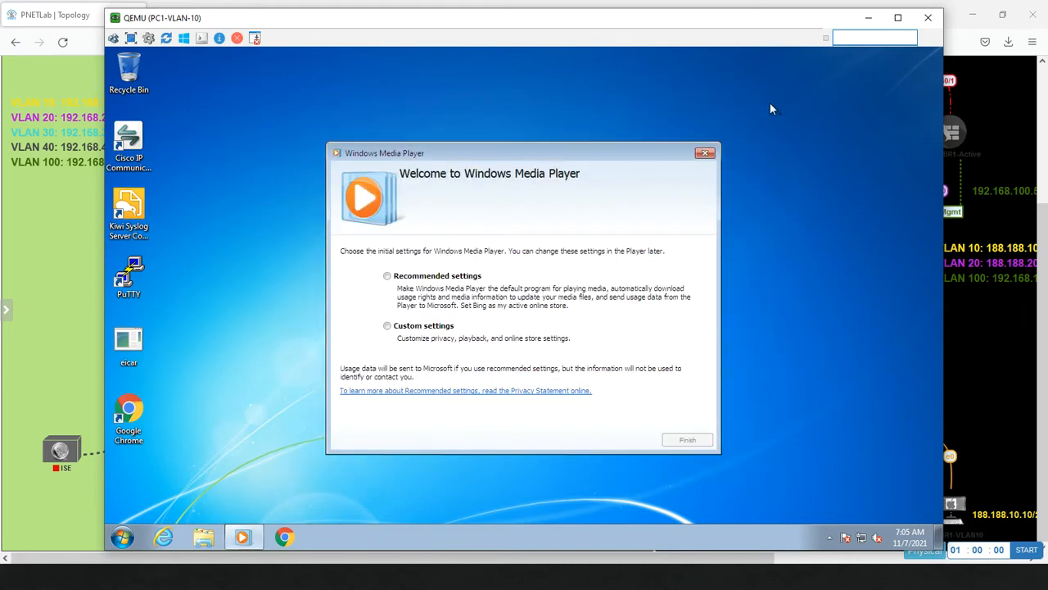
click(706, 154)
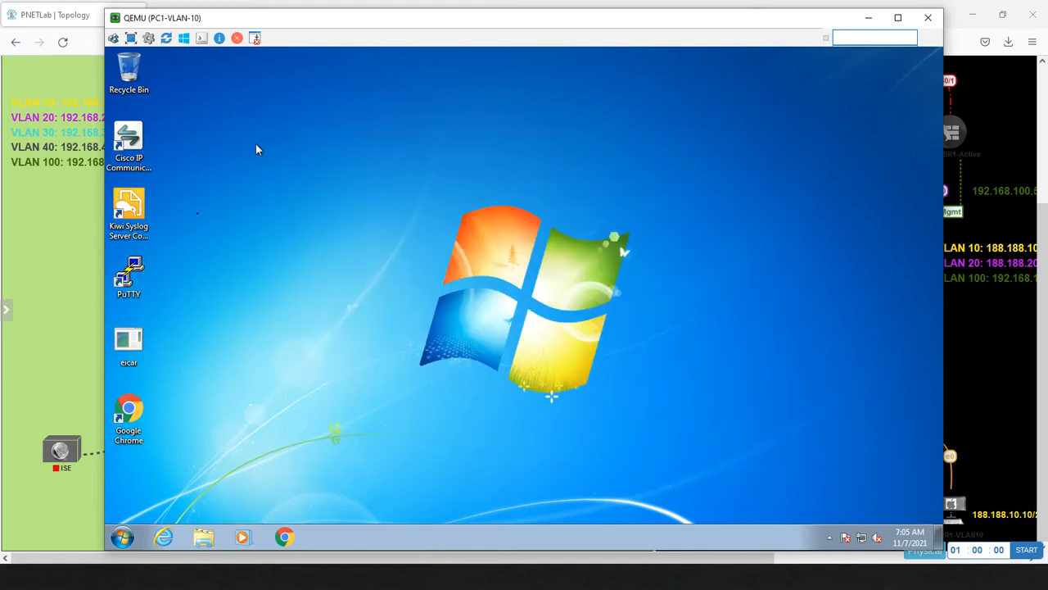
key(alt+Tab)
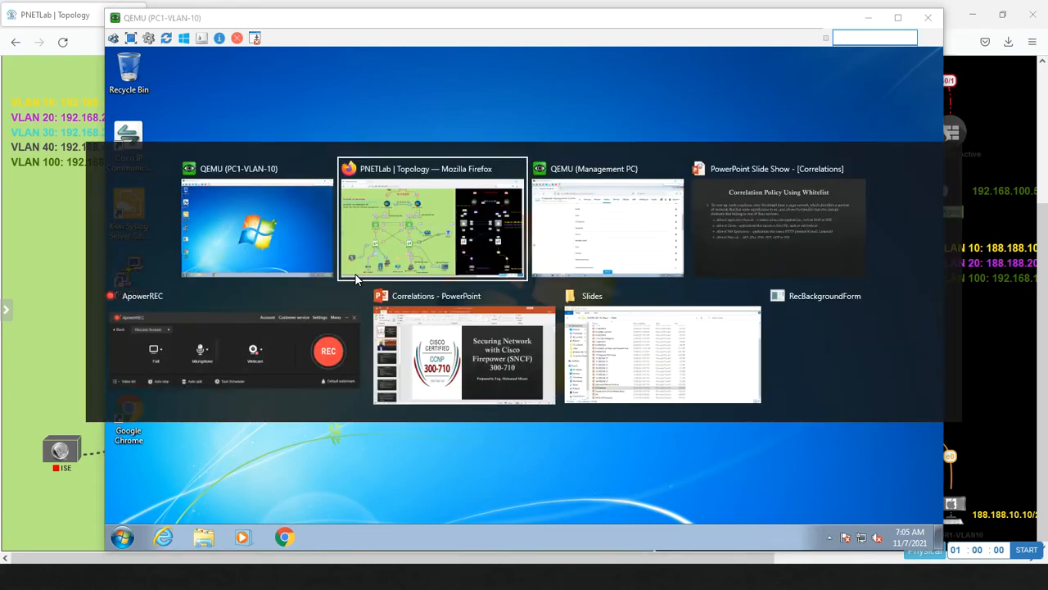
key(alt+Tab)
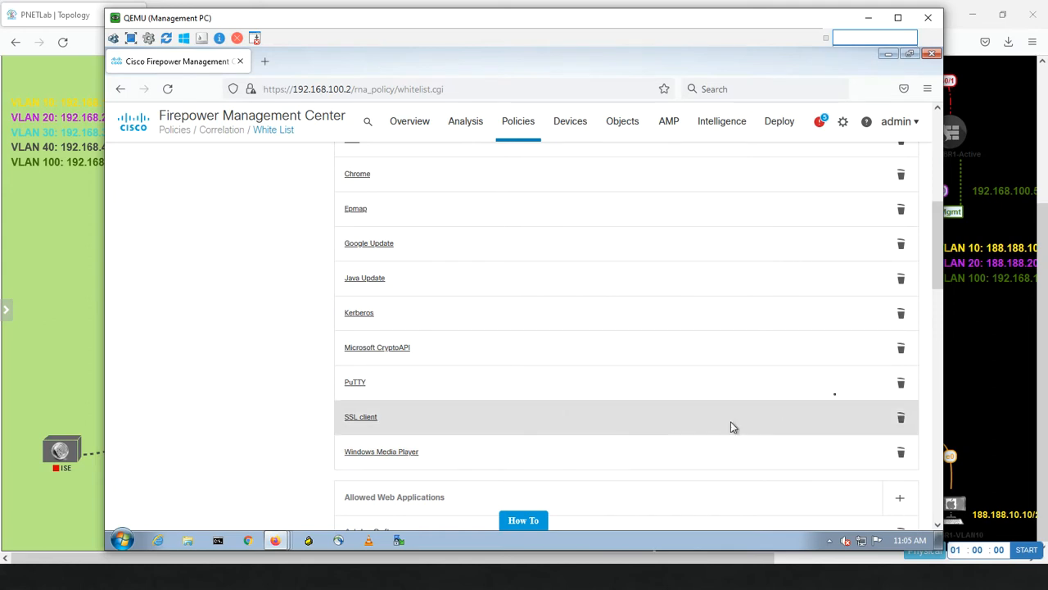
Delete PuTTY from the Windows 7 profile's allowed clients and review the remaining entries.
mouse_move(939, 278)
mouse_down()
mouse_move(932, 296)
mouse_move(932, 277)
mouse_up()
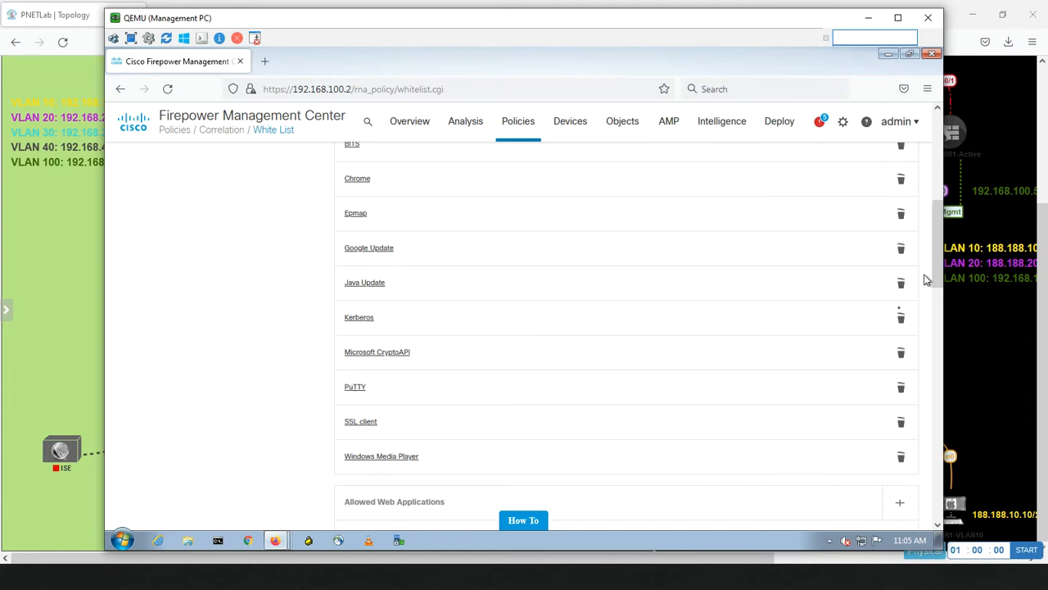
click(901, 388)
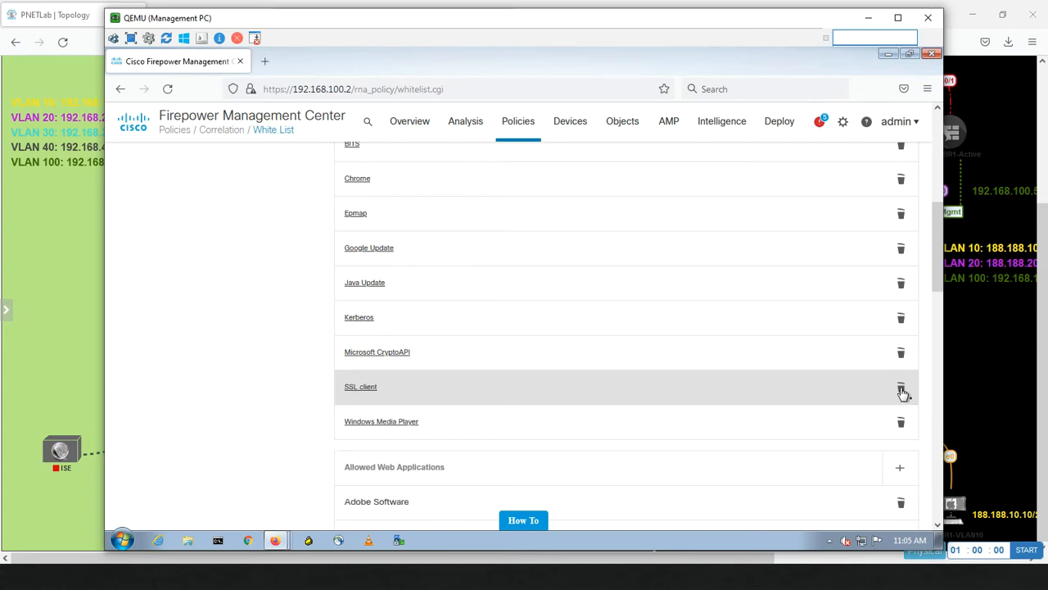
drag(938, 273, 938, 331)
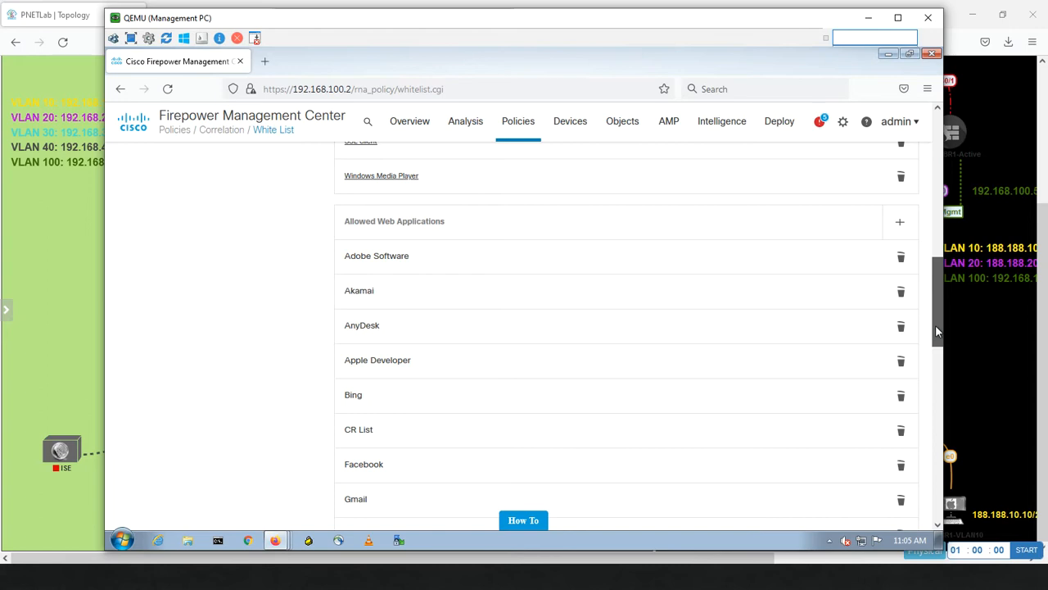
drag(935, 324, 916, 509)
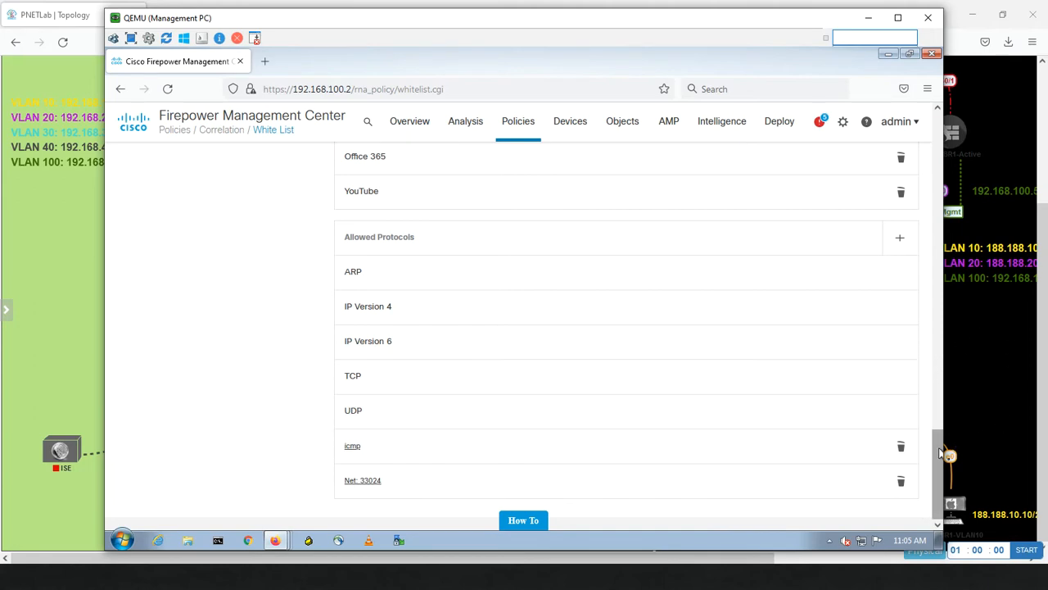
drag(938, 459, 914, 138)
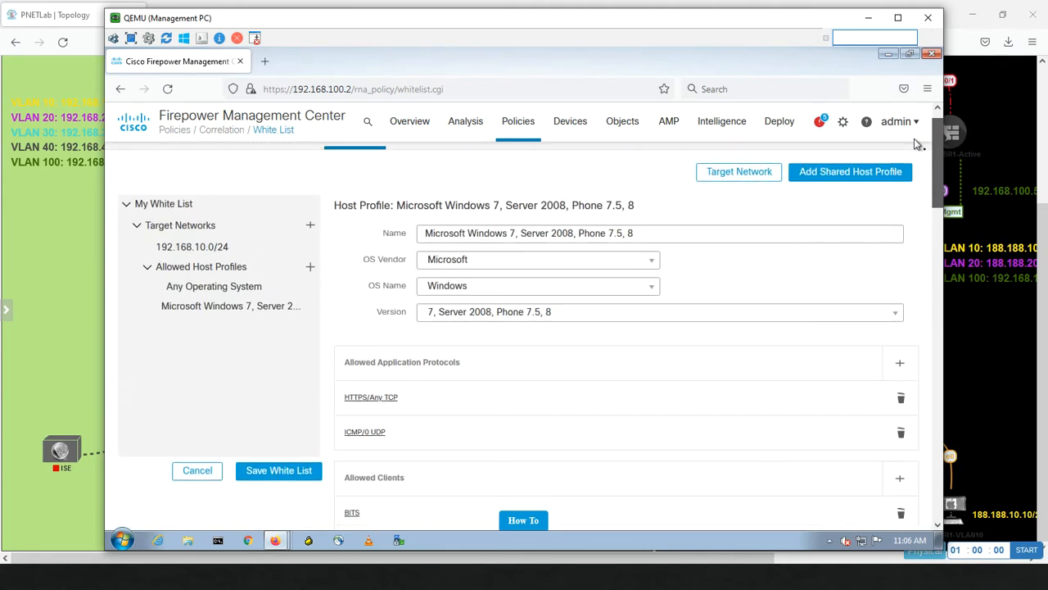
Save the new My White List.
click(271, 470)
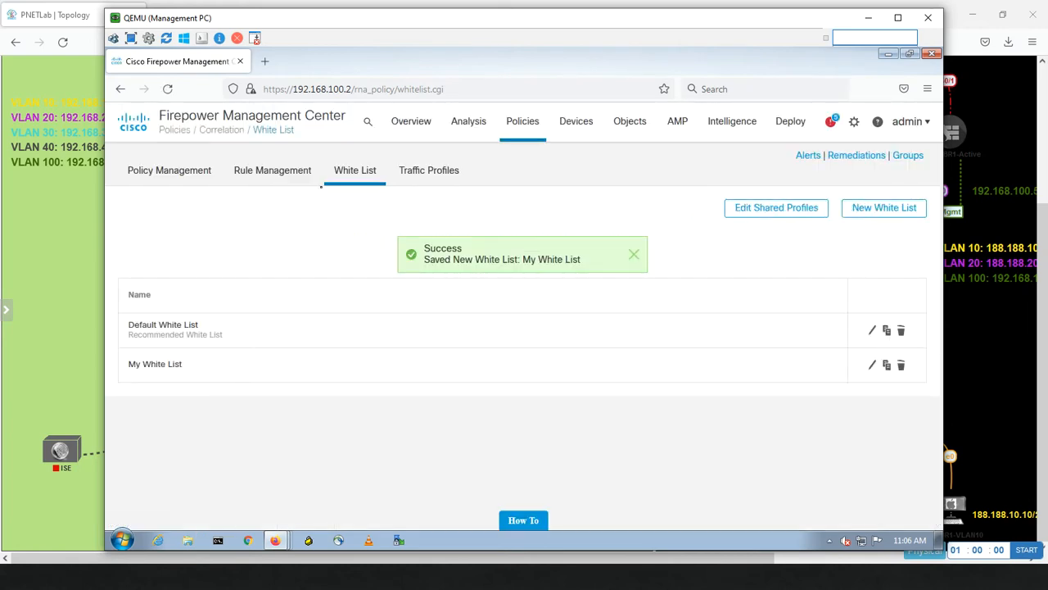
Start a new correlation policy named WhitelistVLAN10 and list the rules available to add.
click(178, 175)
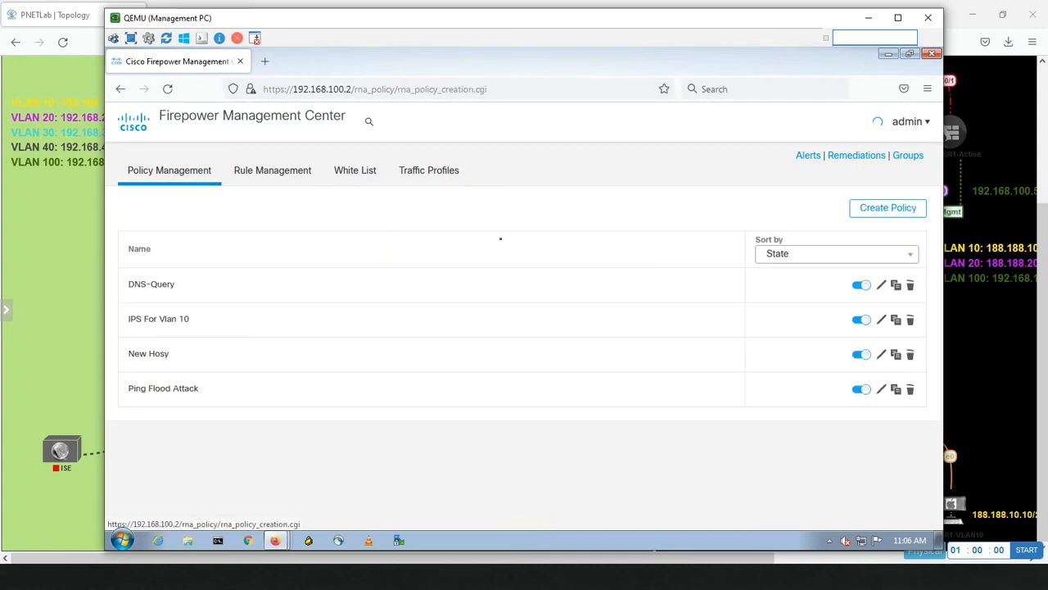
click(870, 213)
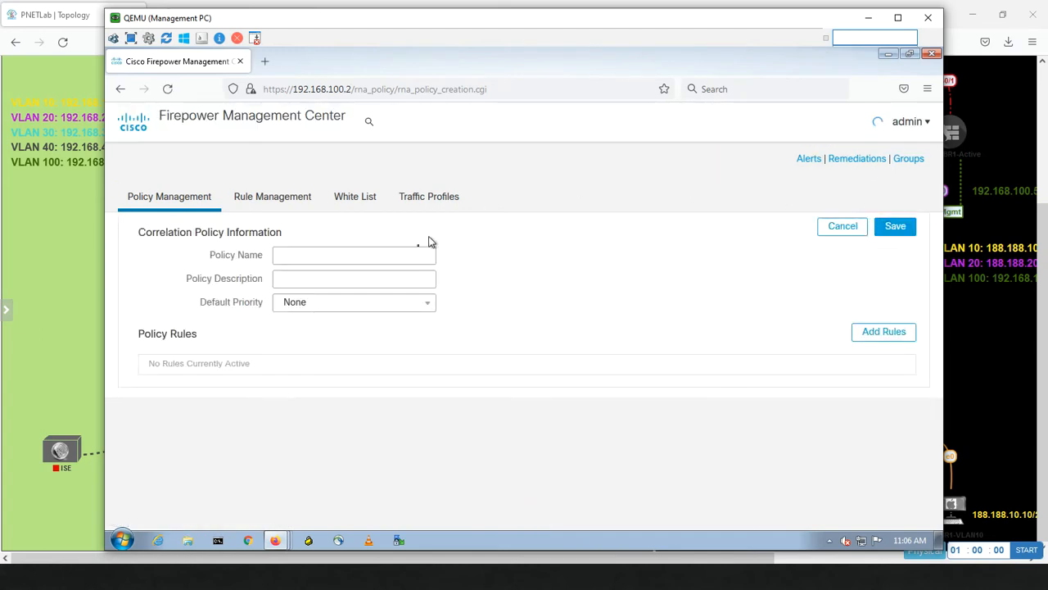
click(307, 250)
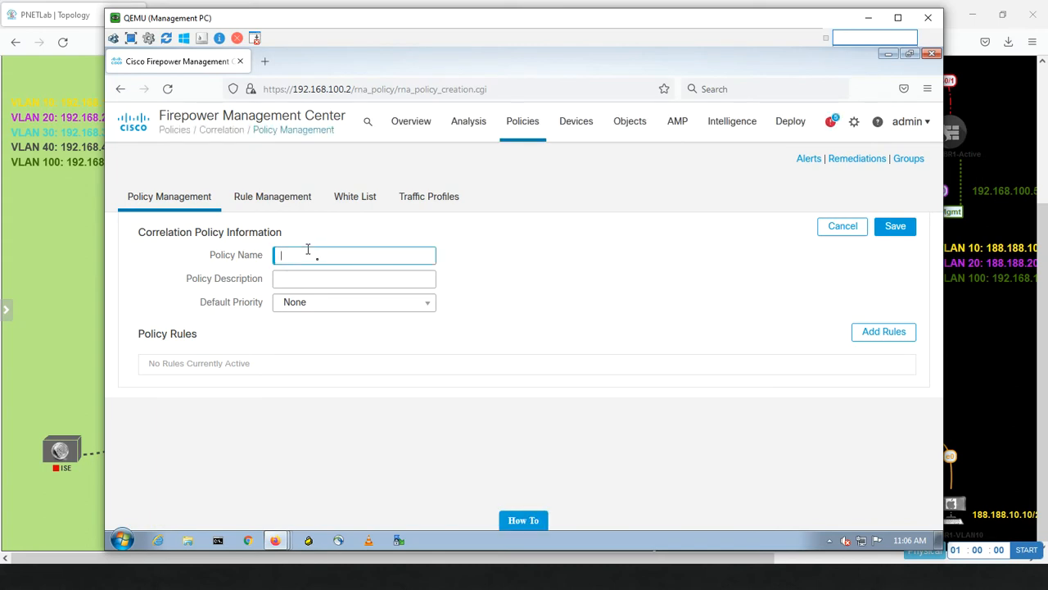
text(Whi)
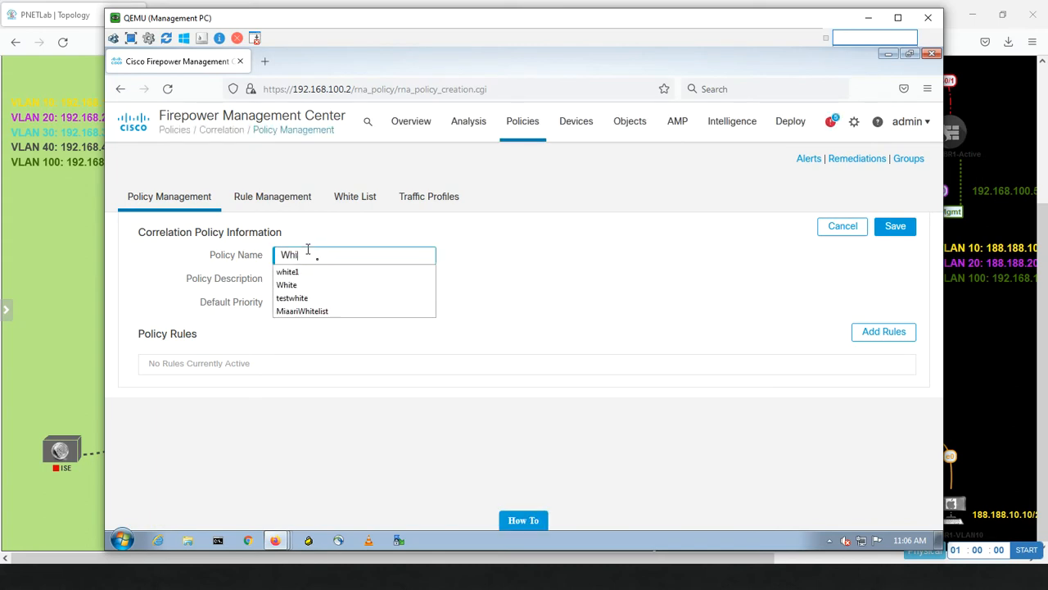
text(telist)
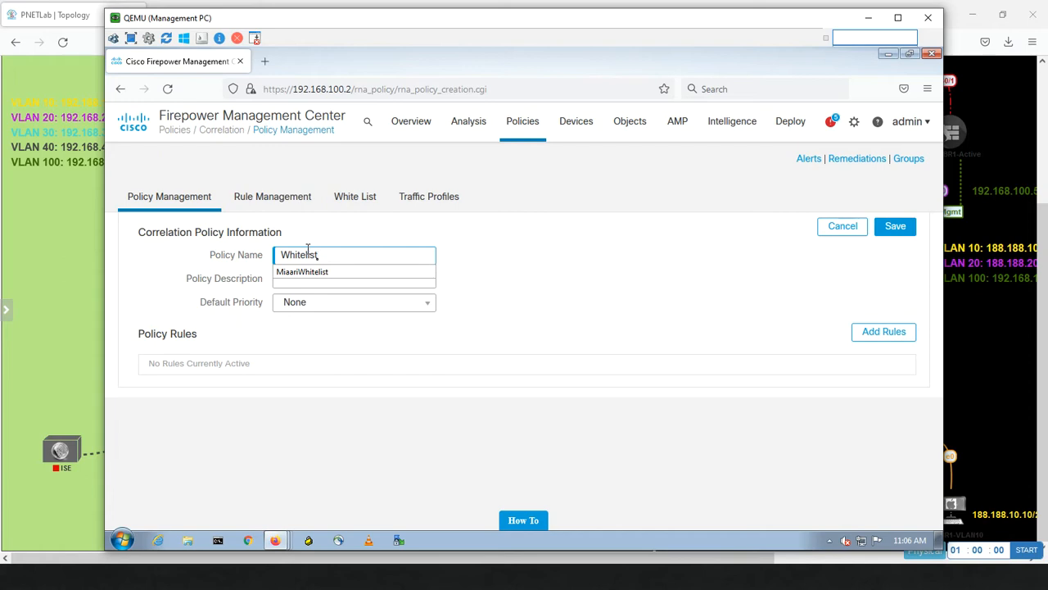
text(VLAN10)
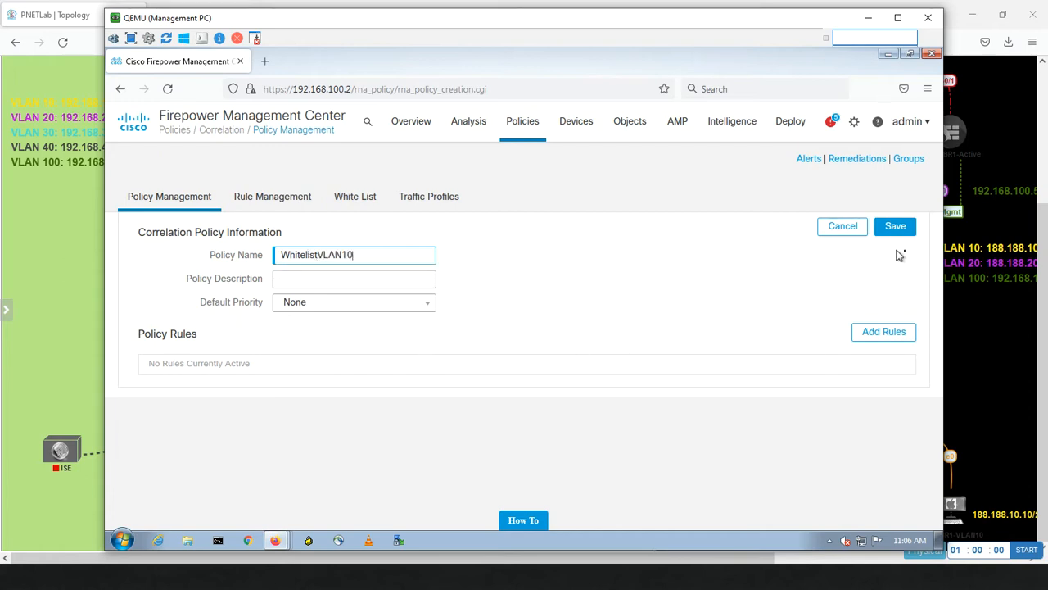
click(875, 332)
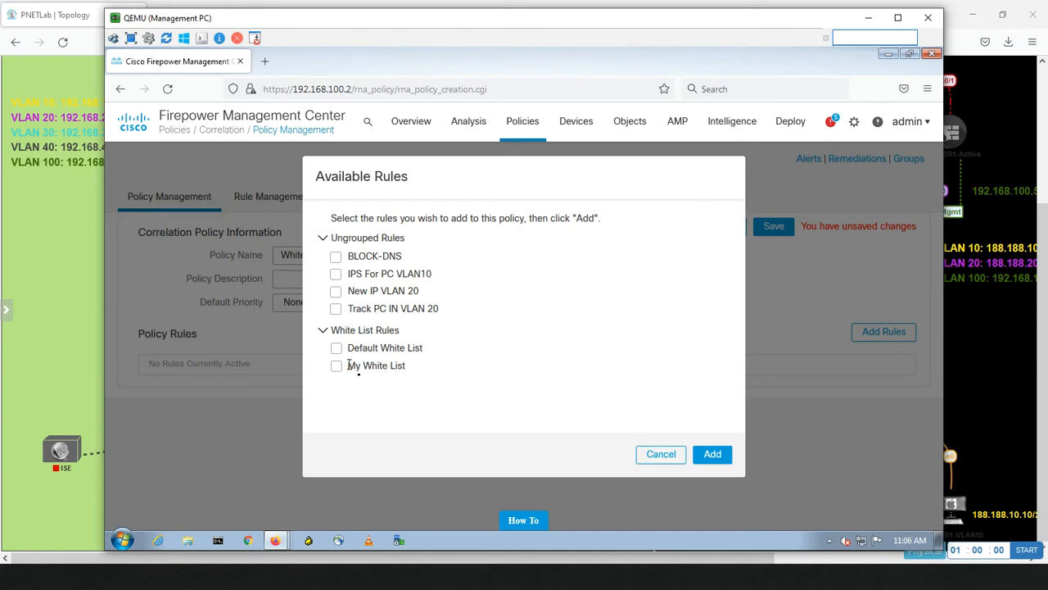
Add the My White List rule from White List Rules to the WhitelistVLAN10 policy.
drag(348, 365, 419, 375)
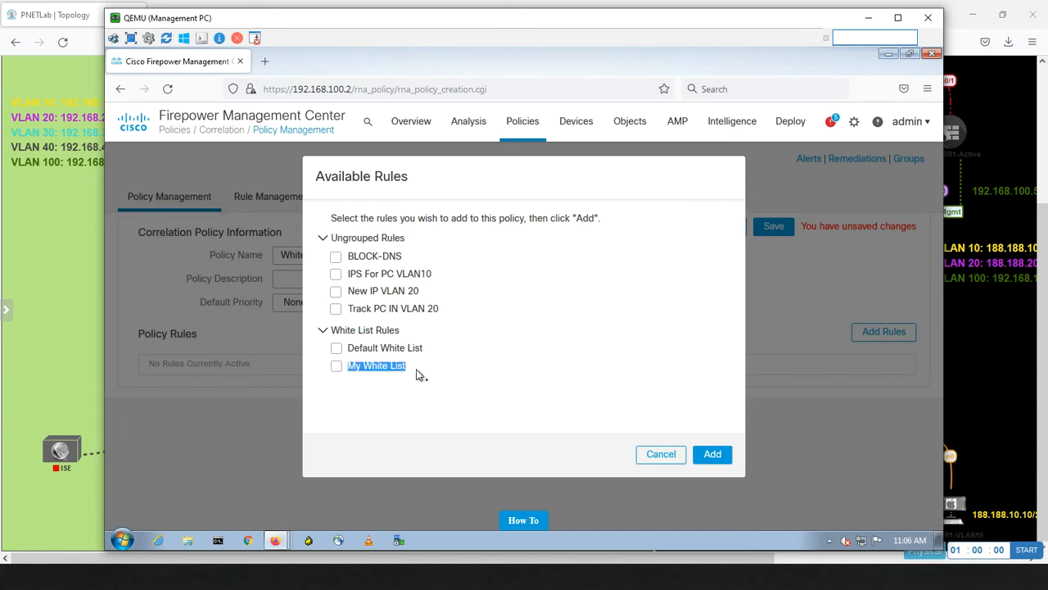
click(357, 398)
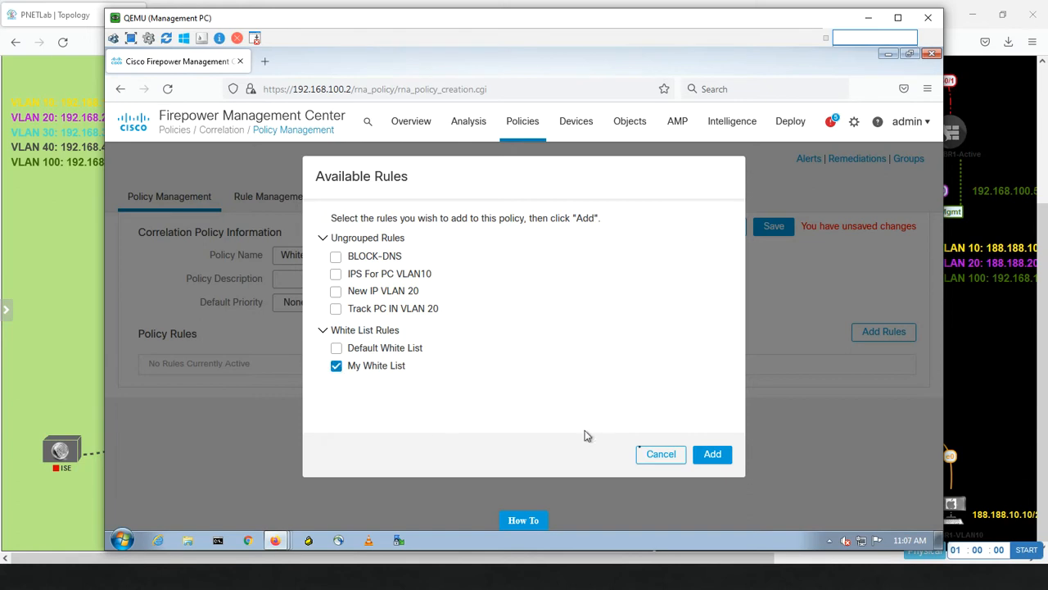
click(709, 453)
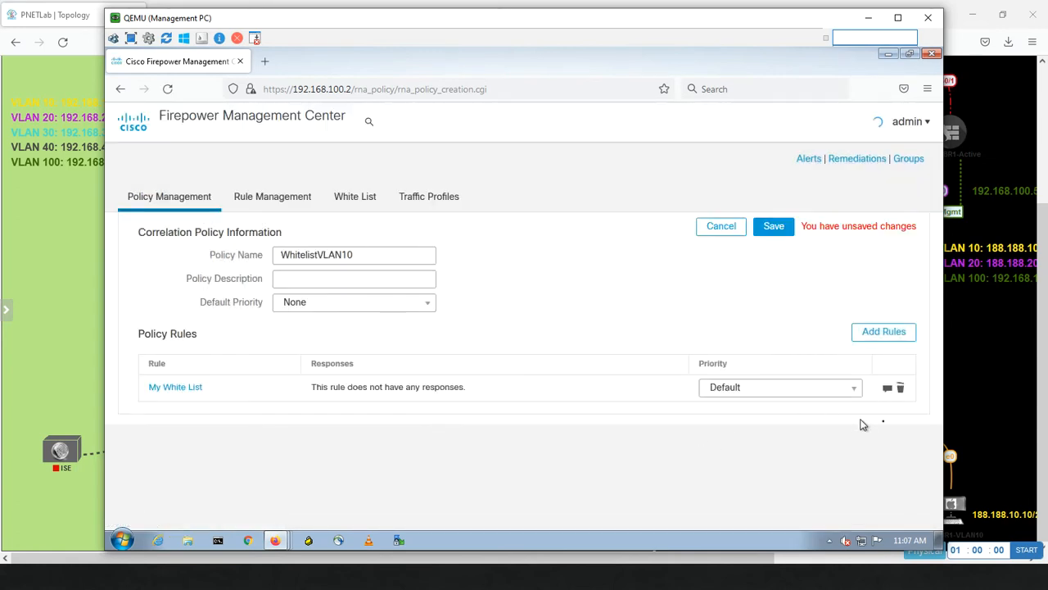
Assign the Miaari-Email response to My White List and save the WhitelistVLAN10 policy.
click(888, 390)
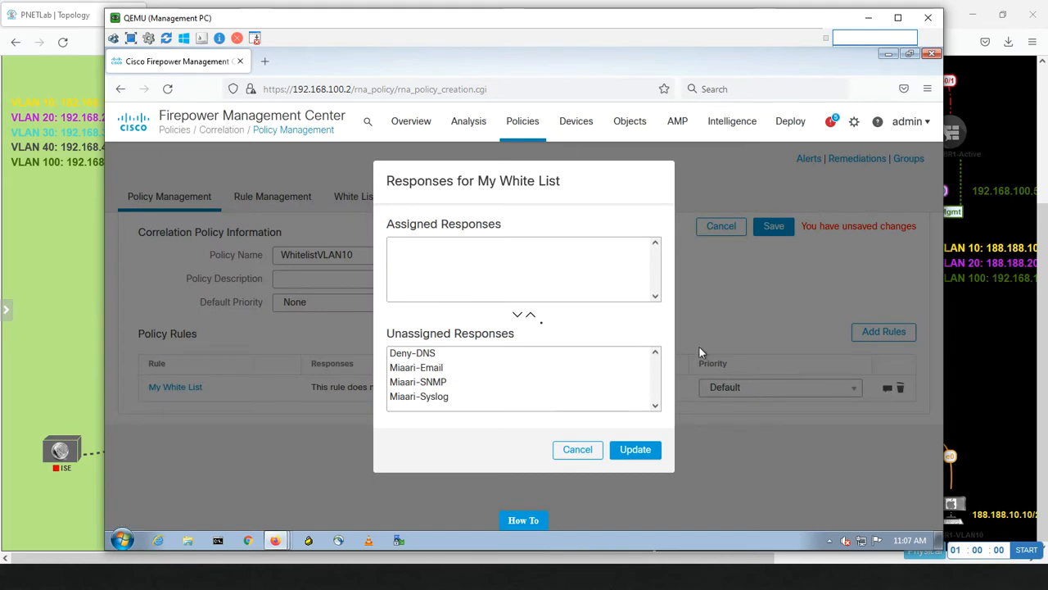
click(434, 369)
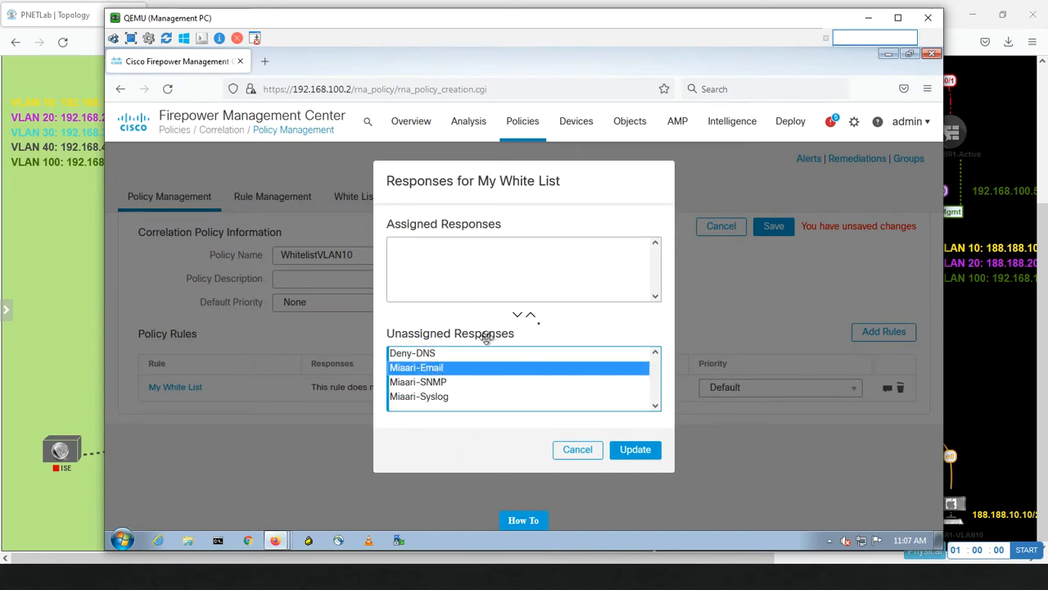
click(531, 315)
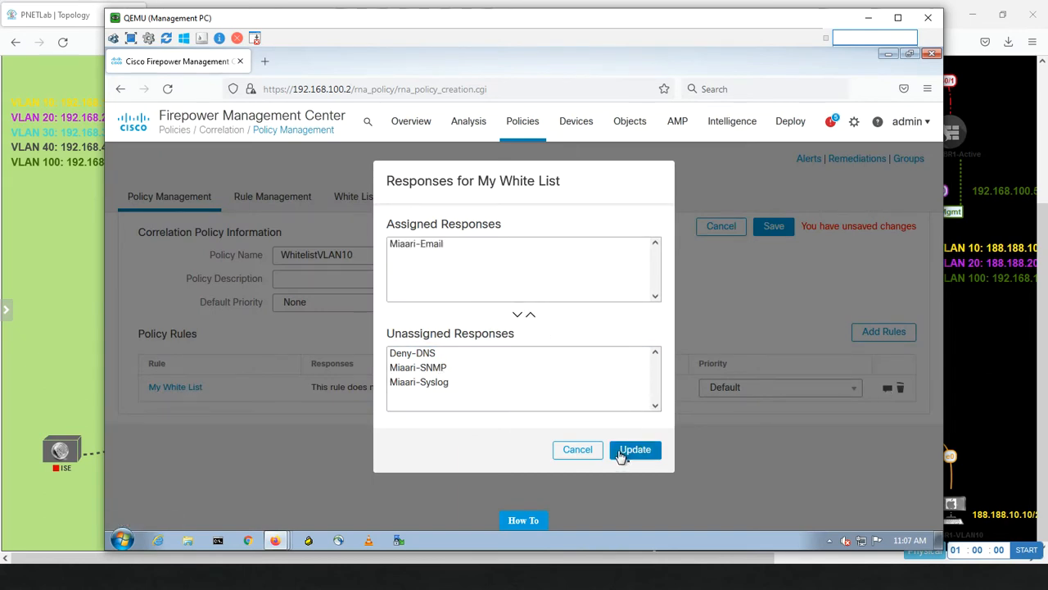
click(621, 454)
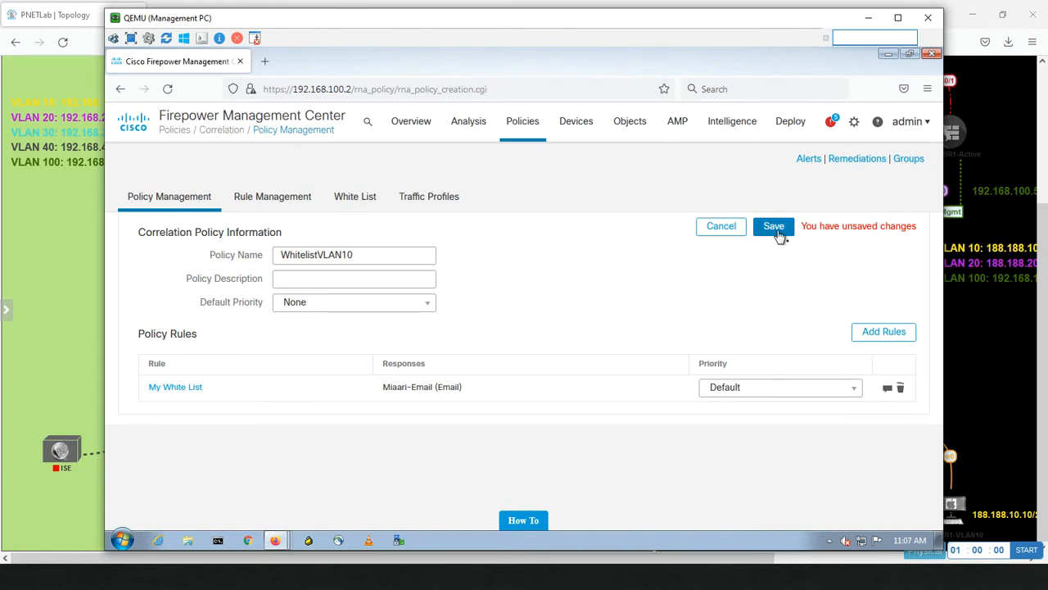
click(773, 227)
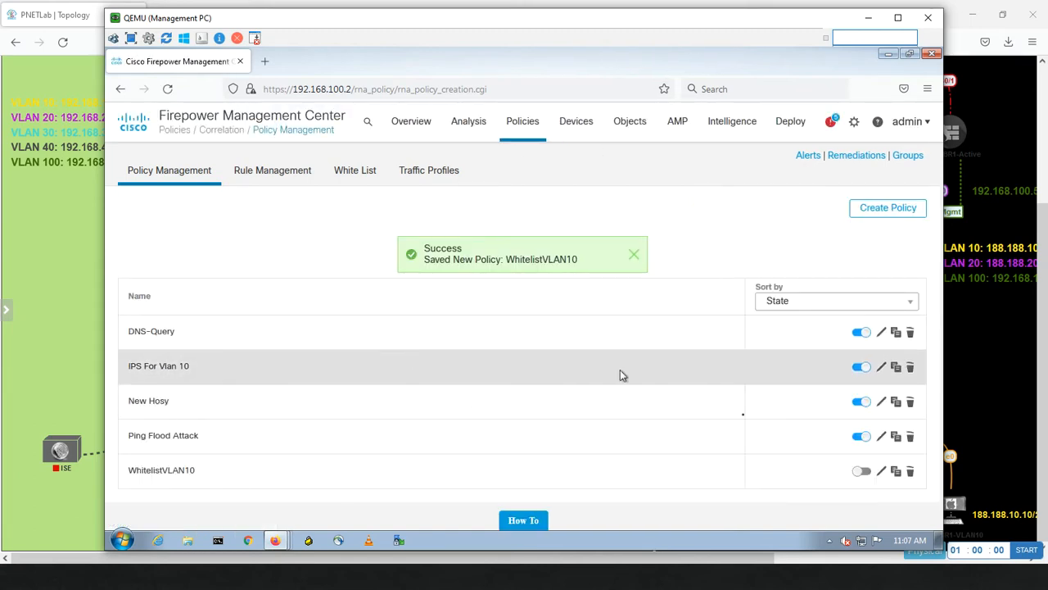
Activate the WhitelistVLAN10 correlation policy, then bring the PNETLab topology forward.
click(870, 475)
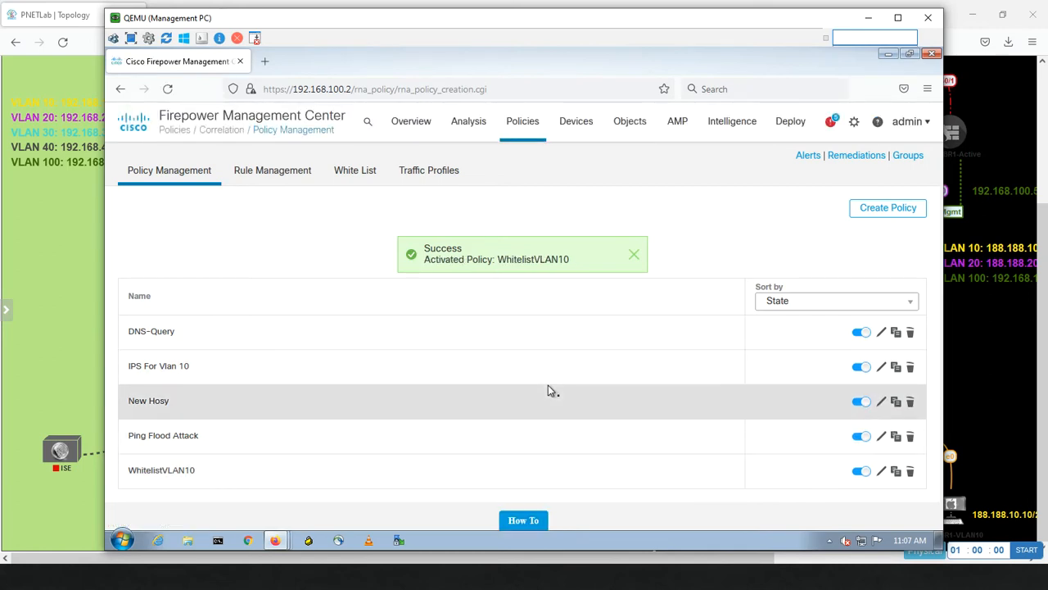
click(102, 283)
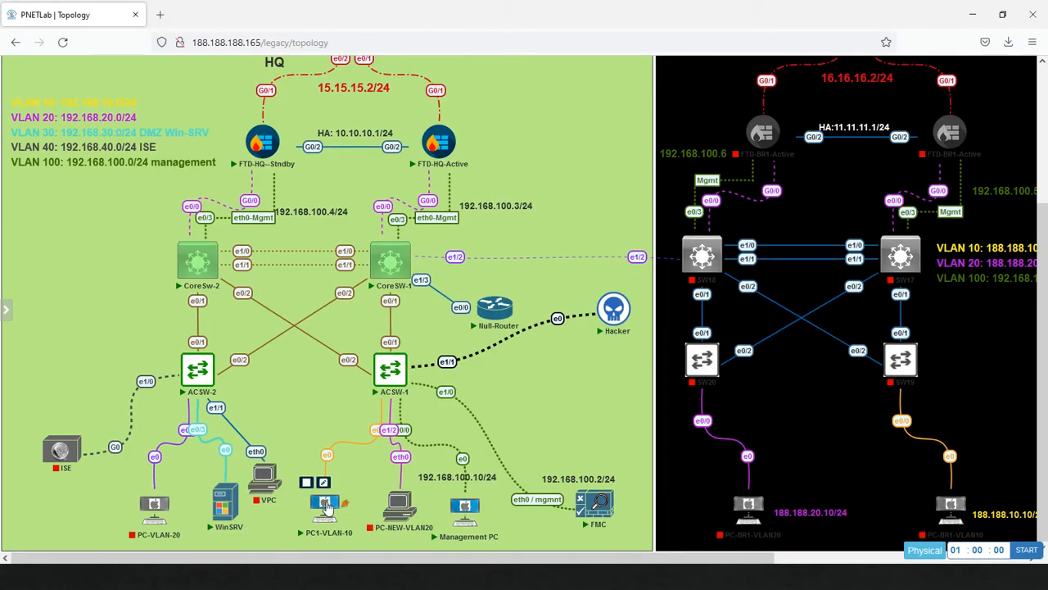
Open the PC1-VLAN-10 VNC console and launch PuTTY.
click(325, 505)
click(550, 142)
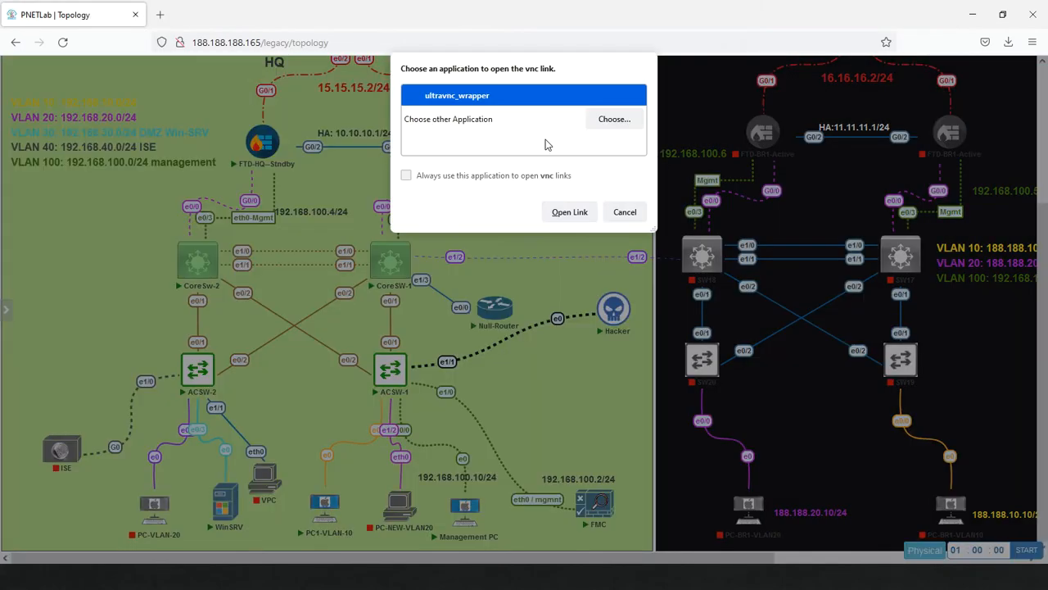
click(569, 212)
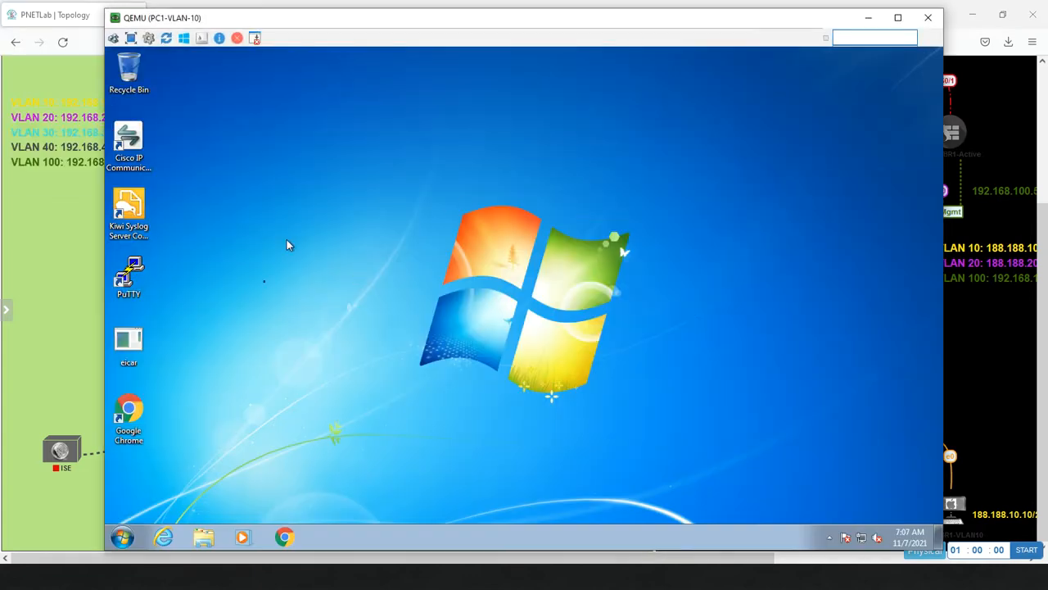
double_click(129, 275)
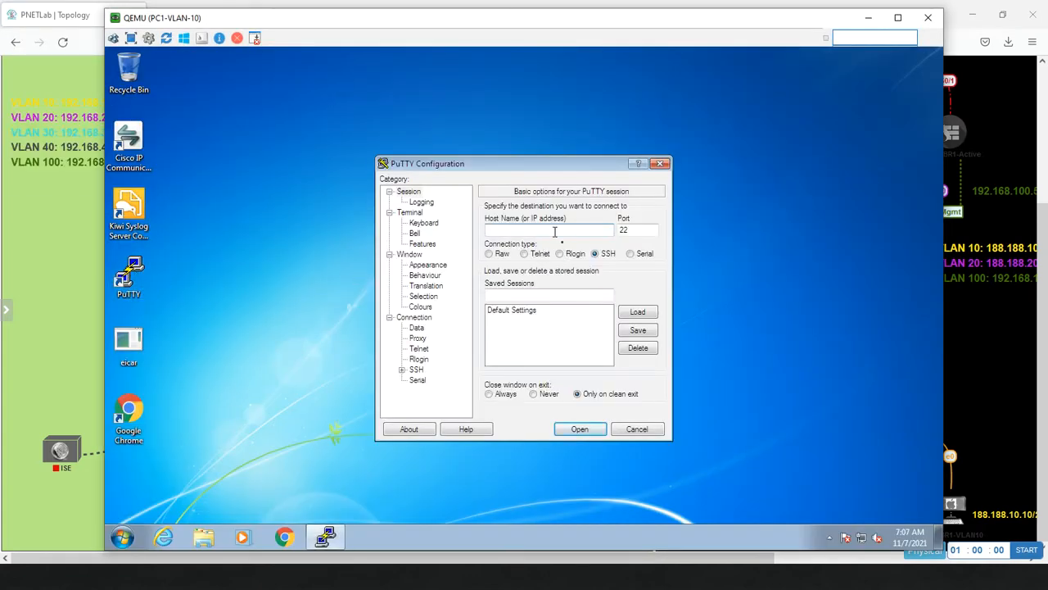
SSH to 192.168.100.40, log in, and enable privileged mode at the NULL-ROUTE# prompt.
text(192.168.100.40)
key(Return)
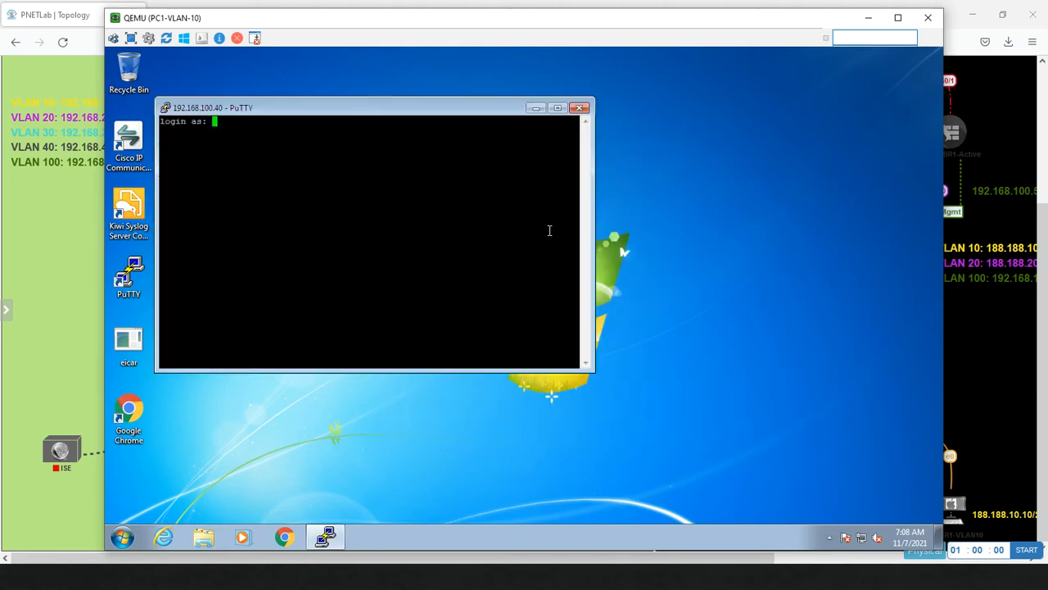
text(admin)
key(Return)
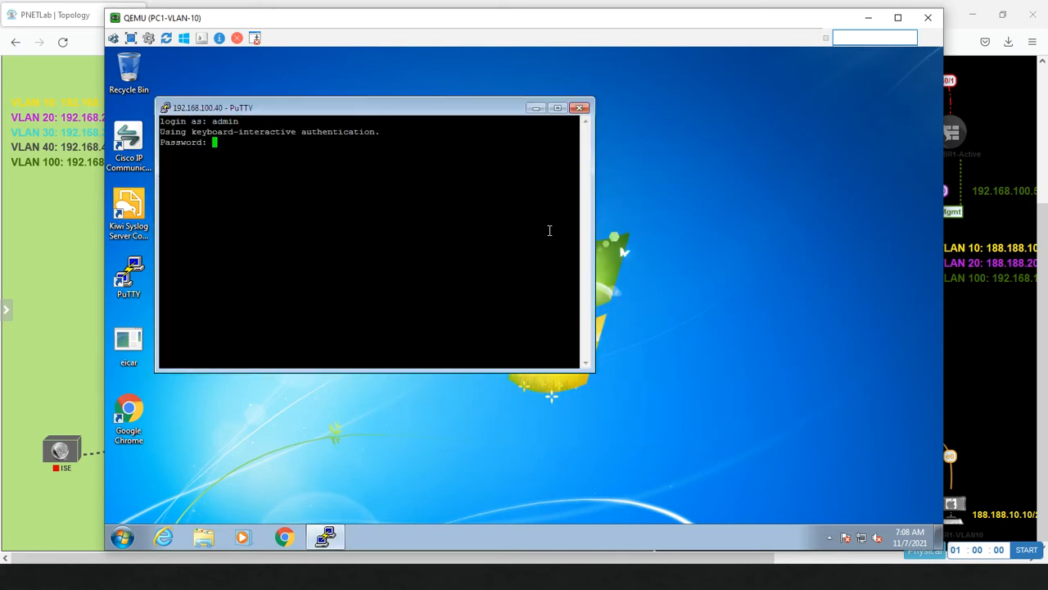
key(Return)
text(en)
key(Return)
key(Return)
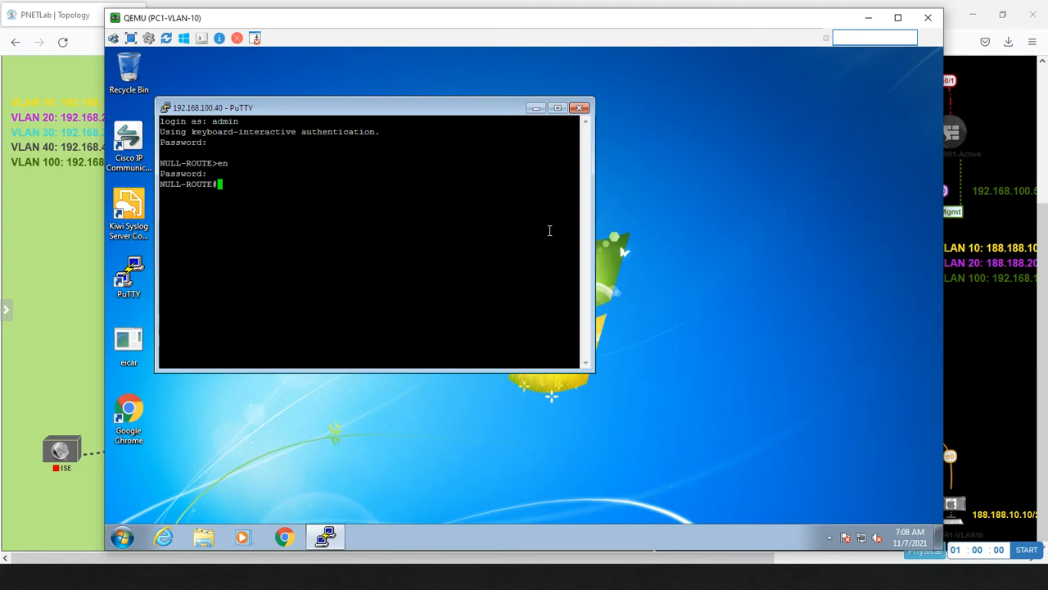
key(Return)
key(Return)
key(Return)
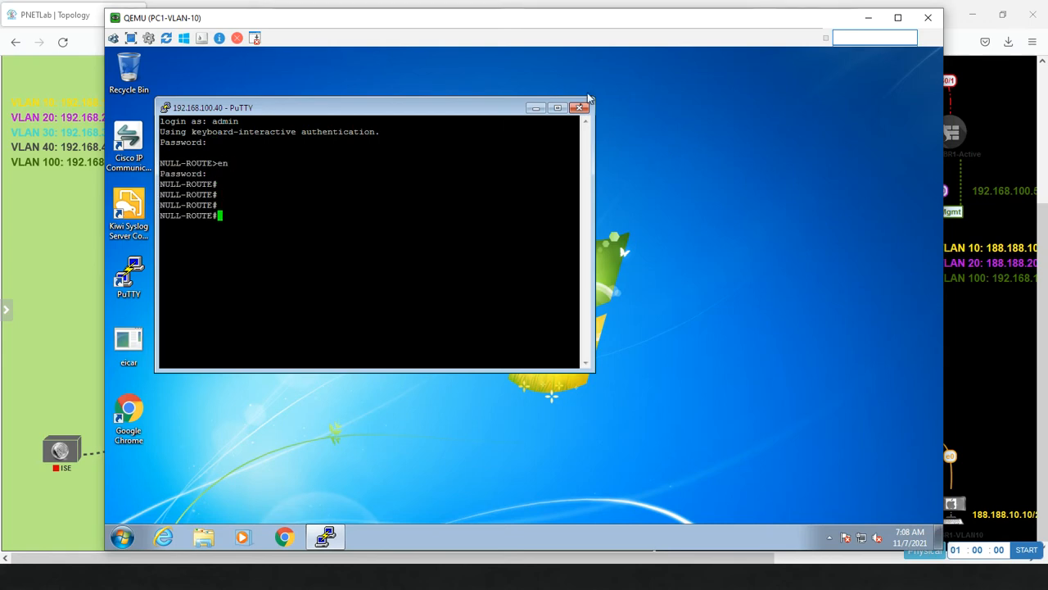
Minimize the PuTTY session and return to the FMC browser.
click(534, 109)
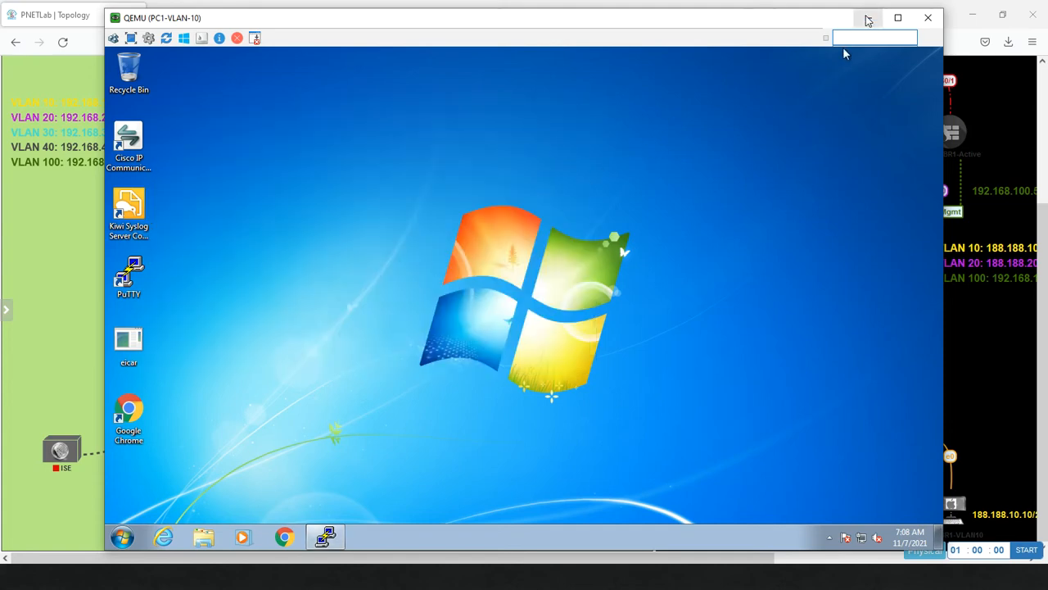
key(alt+Tab)
key(alt+Tab)
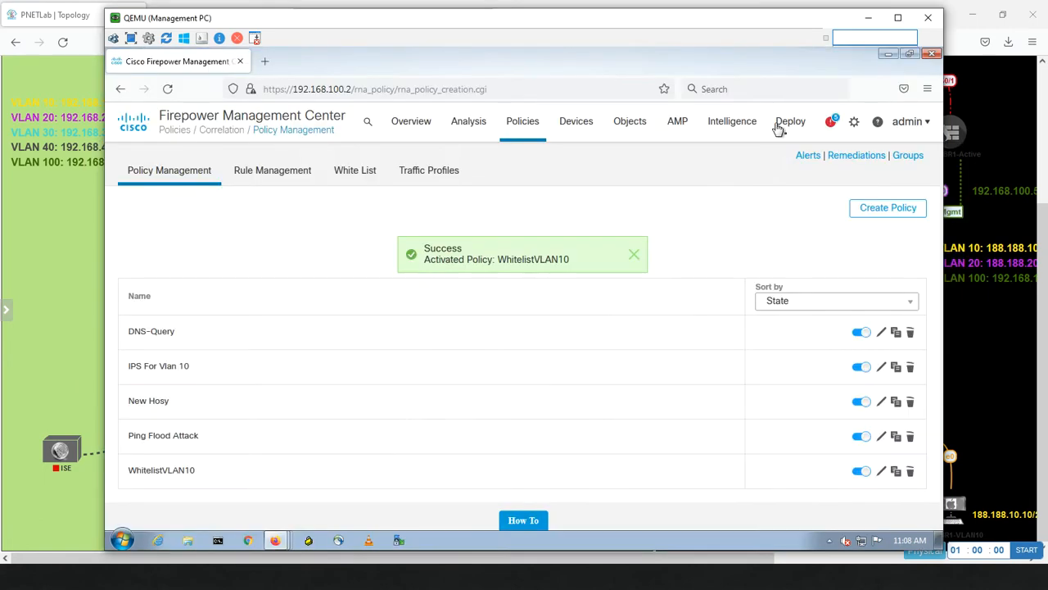
mouse_move(469, 125)
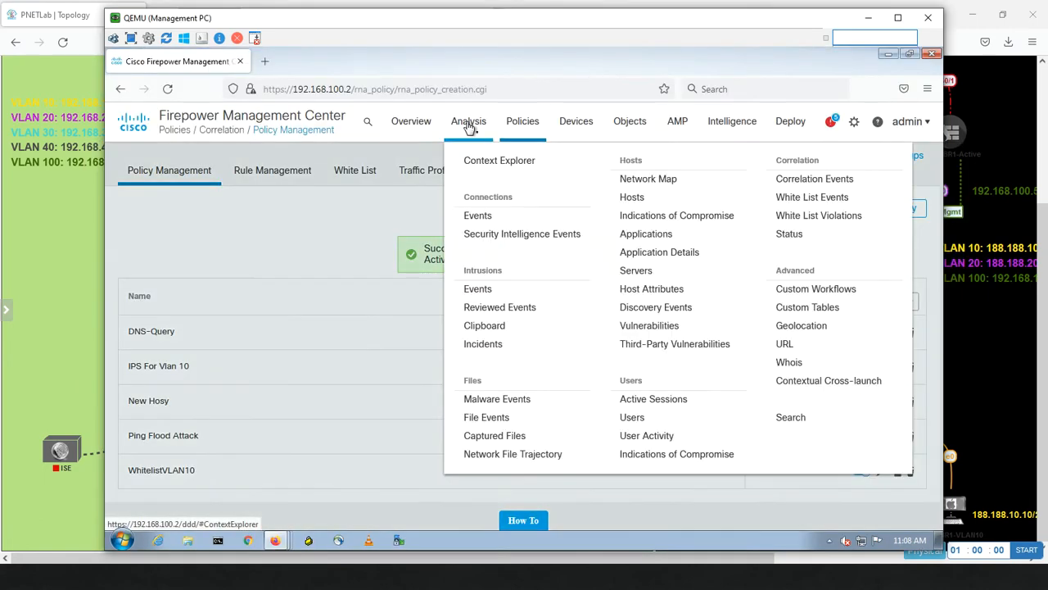
Show the discovered hosts in table view and open the 192.168.10.11 host profile.
click(647, 200)
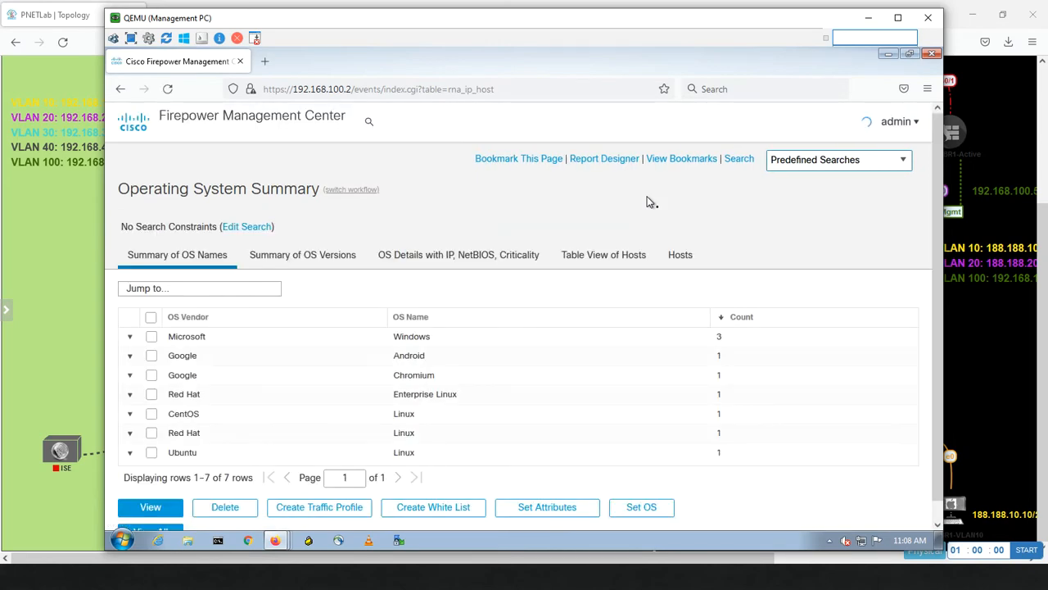
click(593, 261)
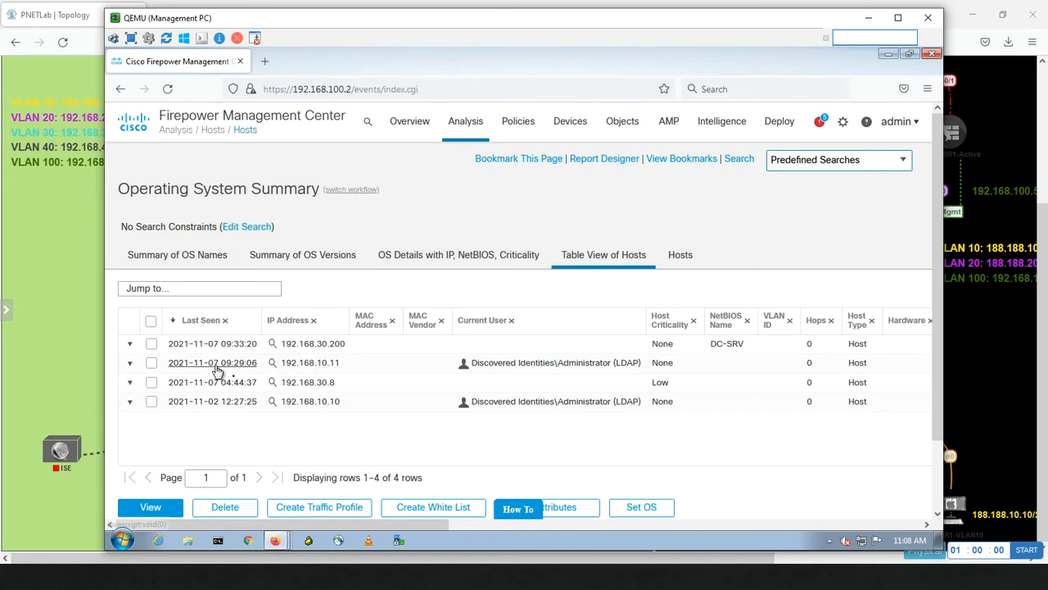
click(274, 363)
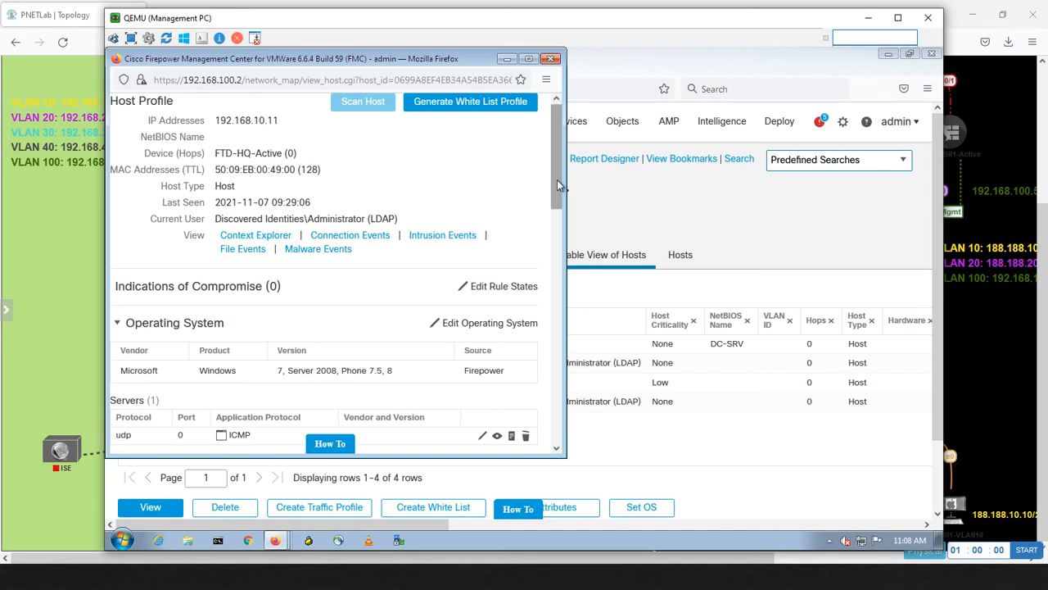
drag(557, 184, 552, 305)
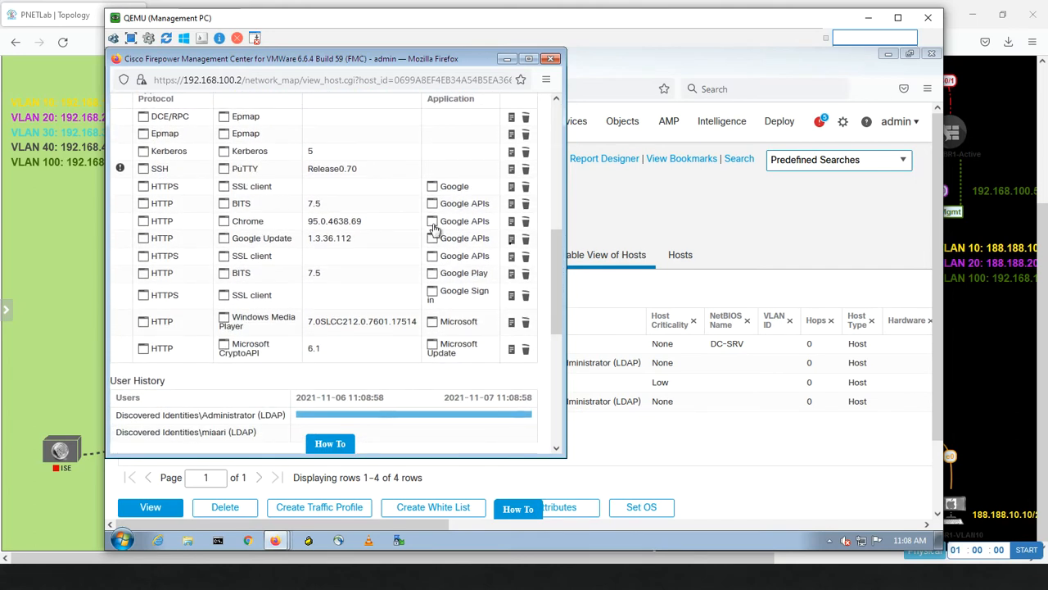
drag(555, 249, 532, 427)
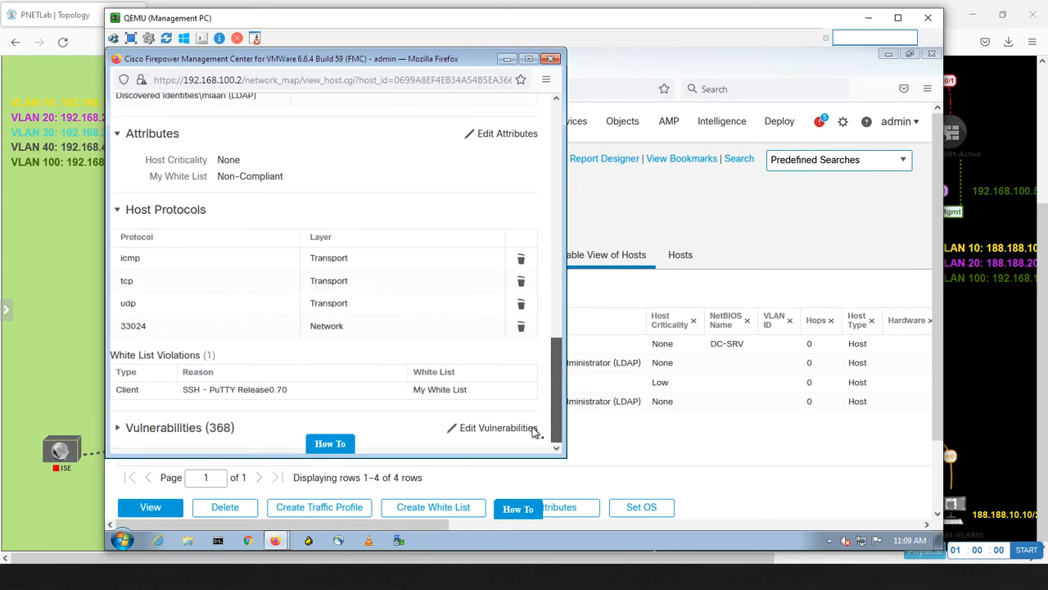
drag(555, 345, 551, 121)
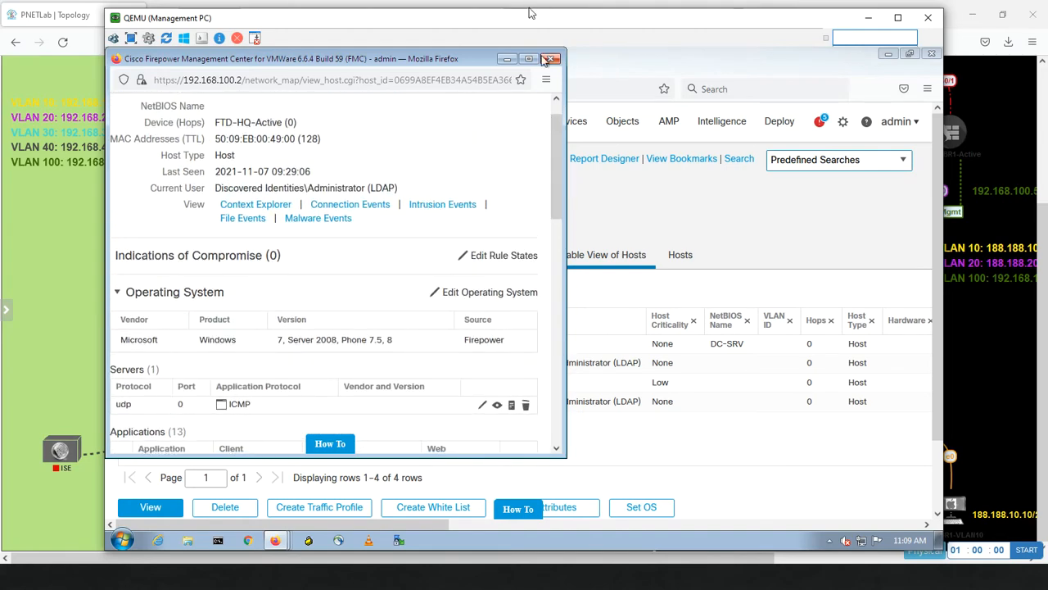
click(507, 63)
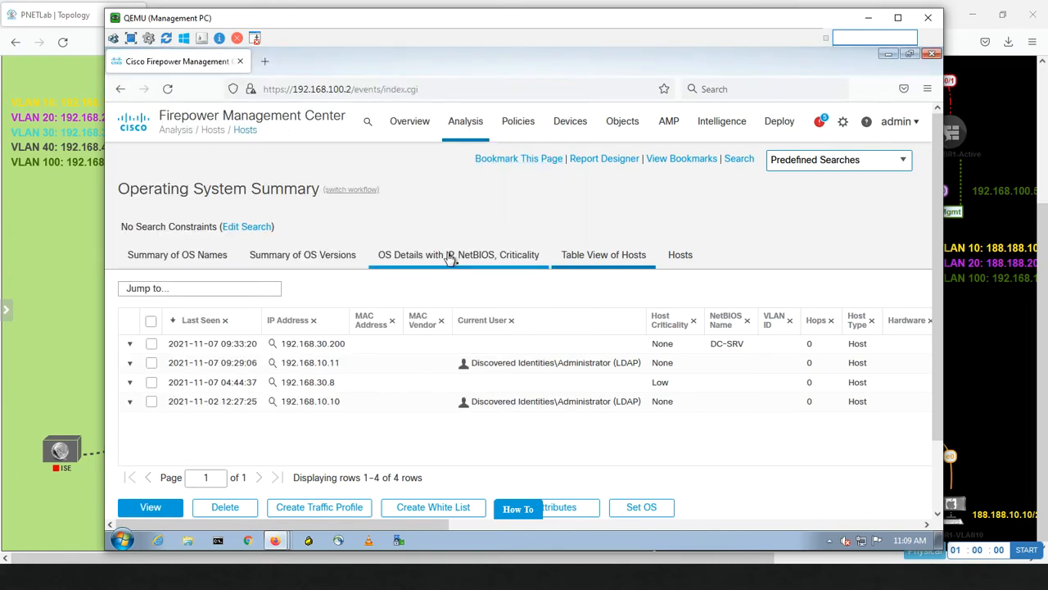
Open White List Violations and drill into 192.168.10.11's PuTTY Release0.70 violation of My White List.
click(474, 125)
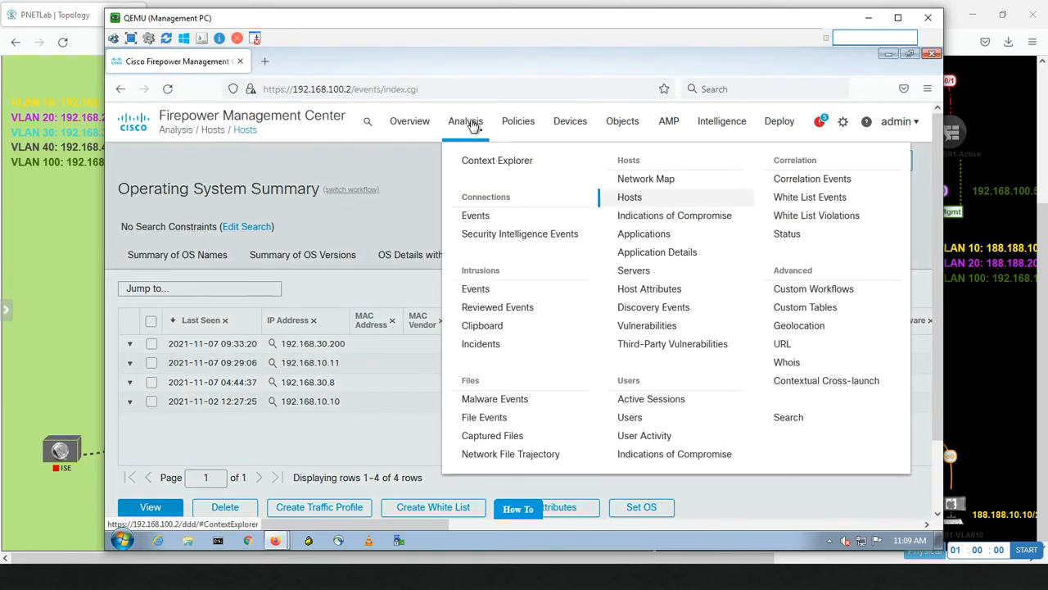
click(821, 218)
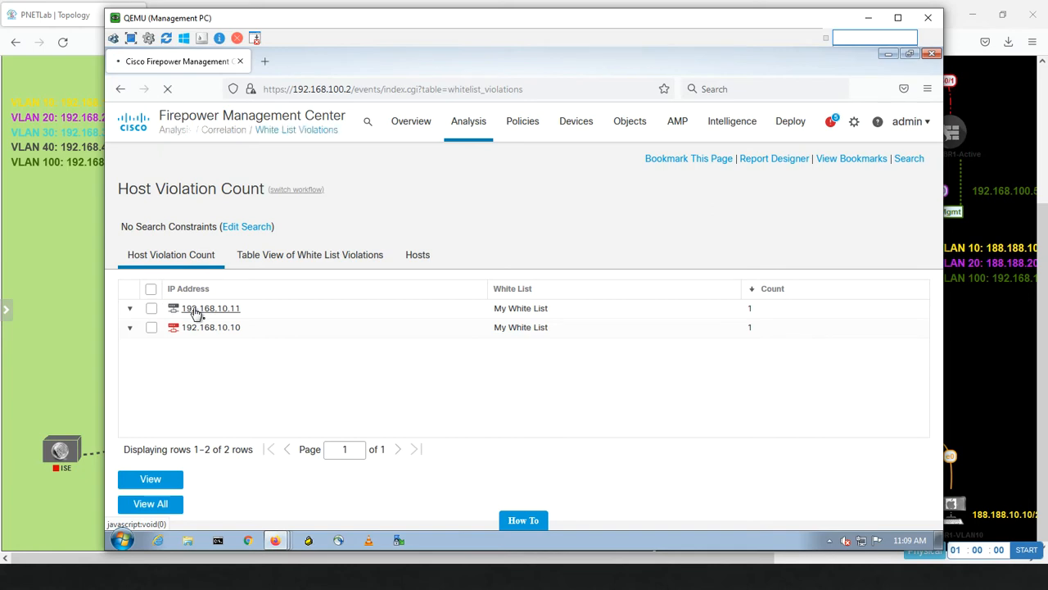
click(195, 311)
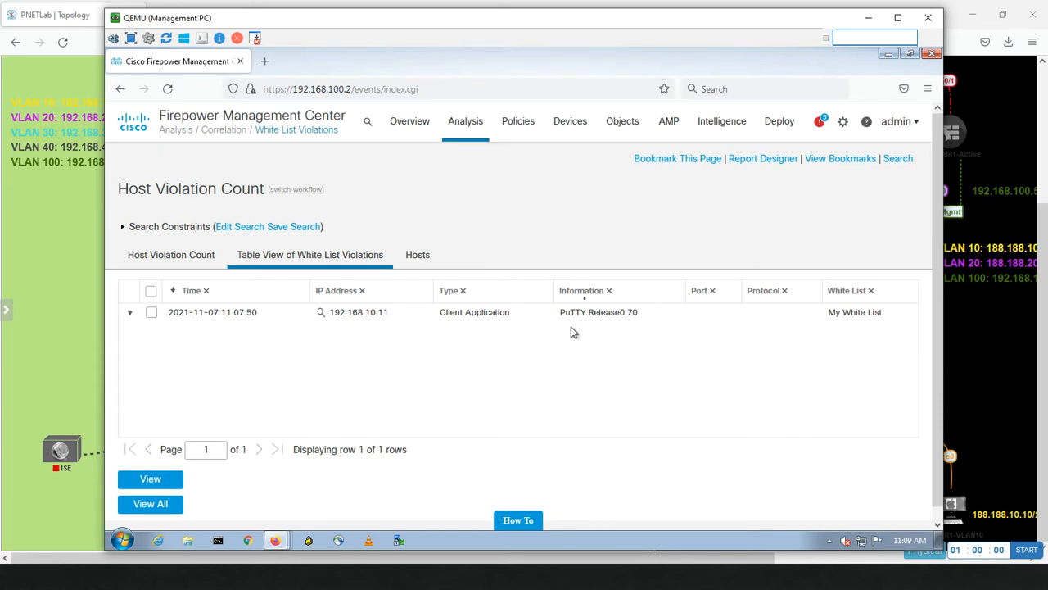
Open the White List Events table, empty for the current window, then bring up the window switcher.
mouse_move(467, 123)
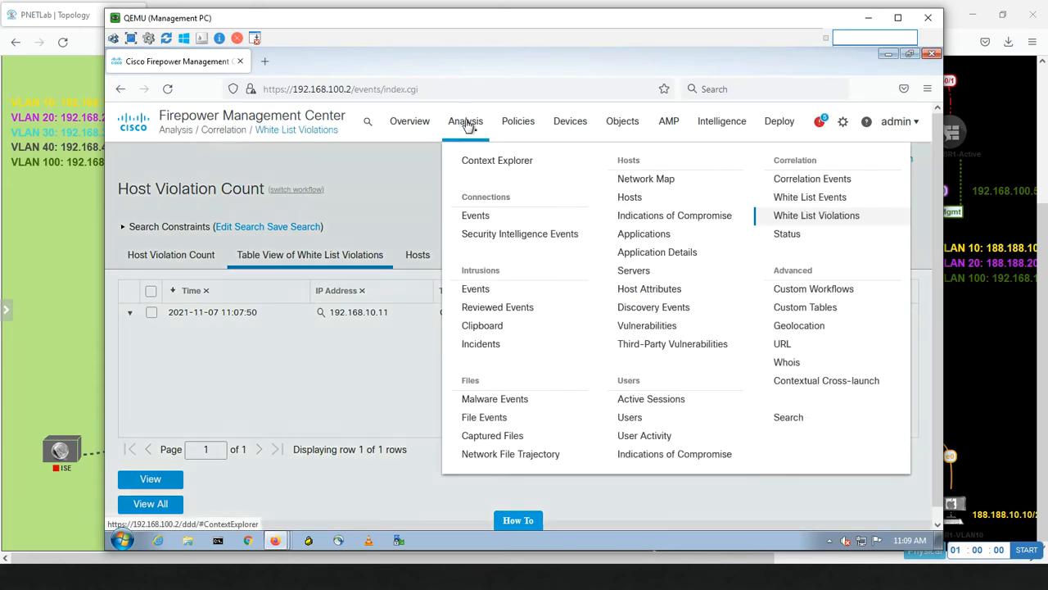
click(784, 199)
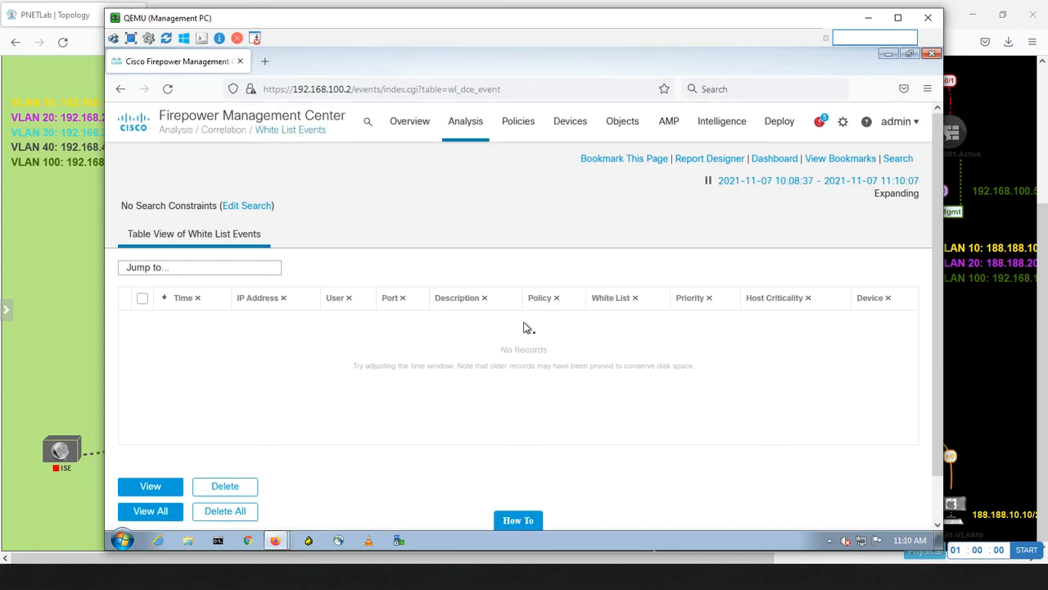
key(alt+Tab)
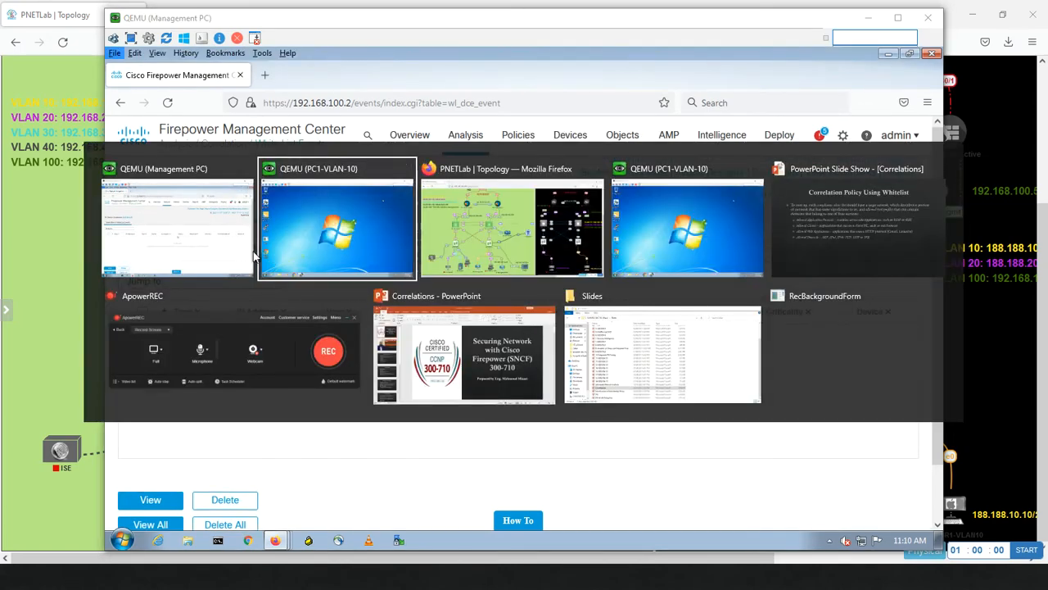
On PC1-VLAN-10, launch Chrome and browse to mecuae.net.
click(312, 254)
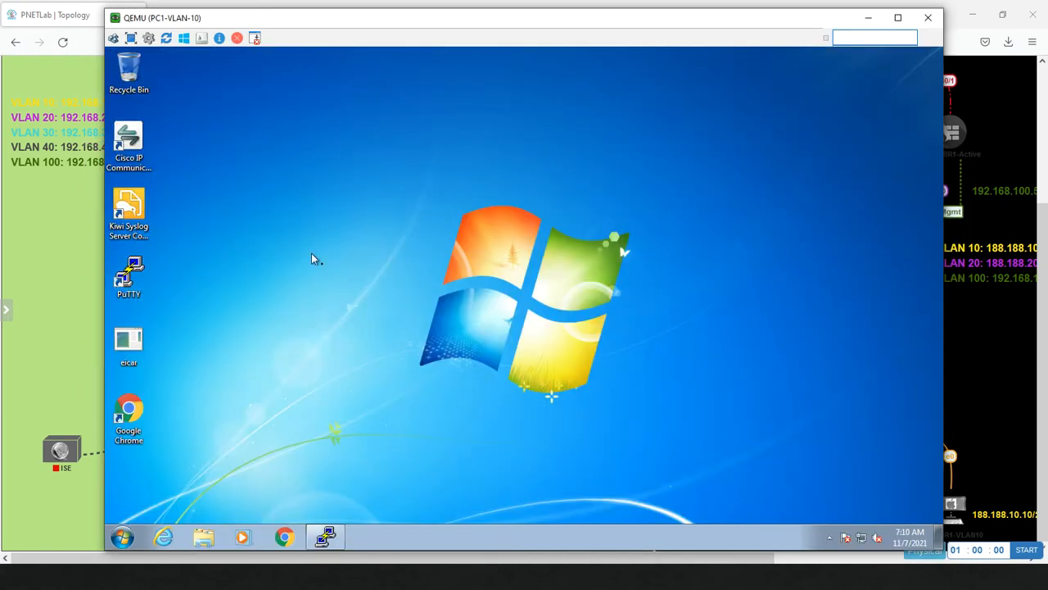
click(286, 537)
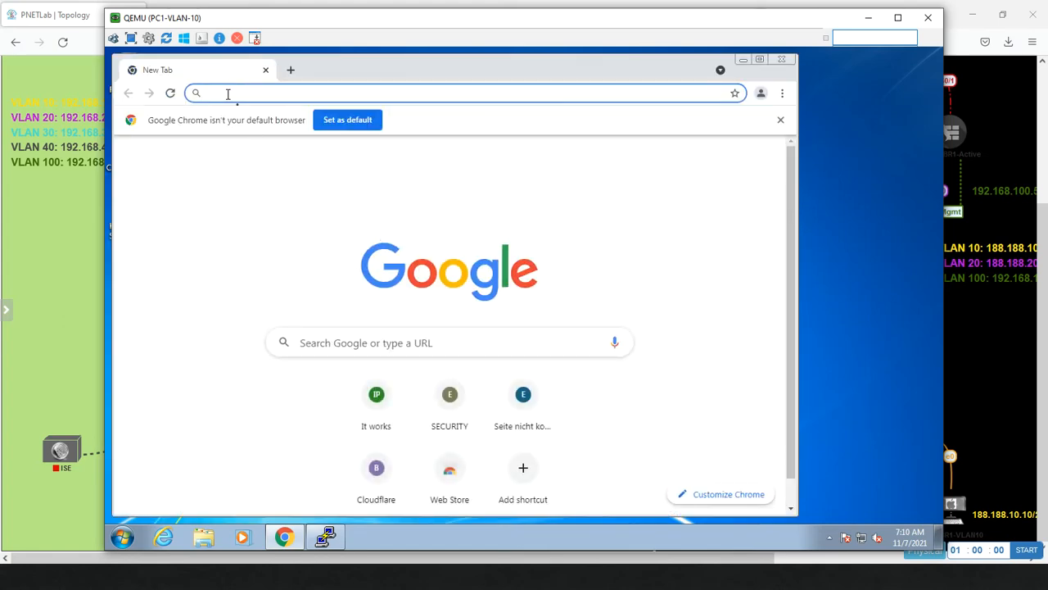
text(mecu)
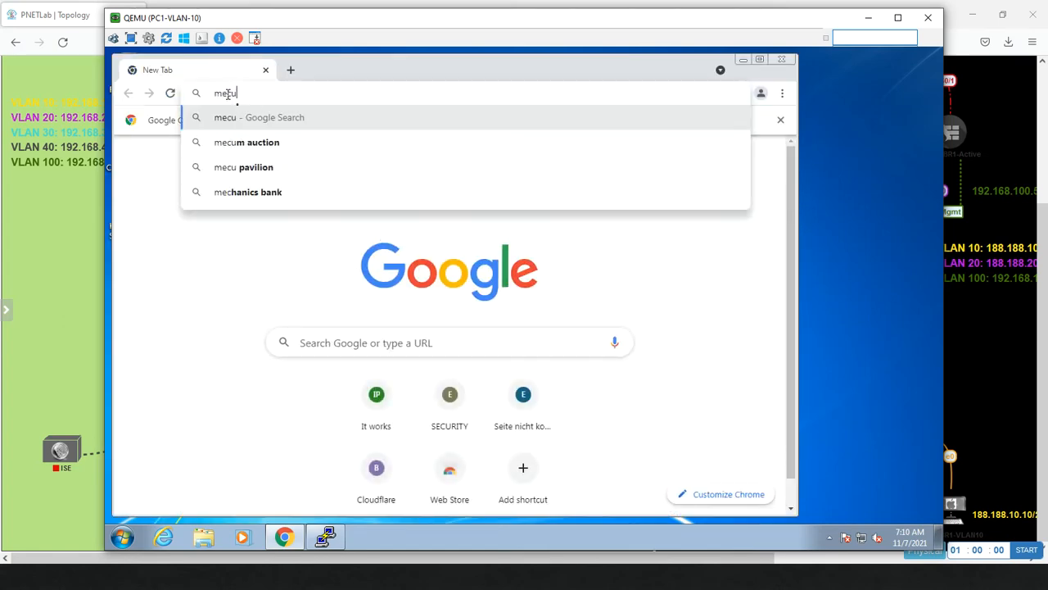
text(ae.net)
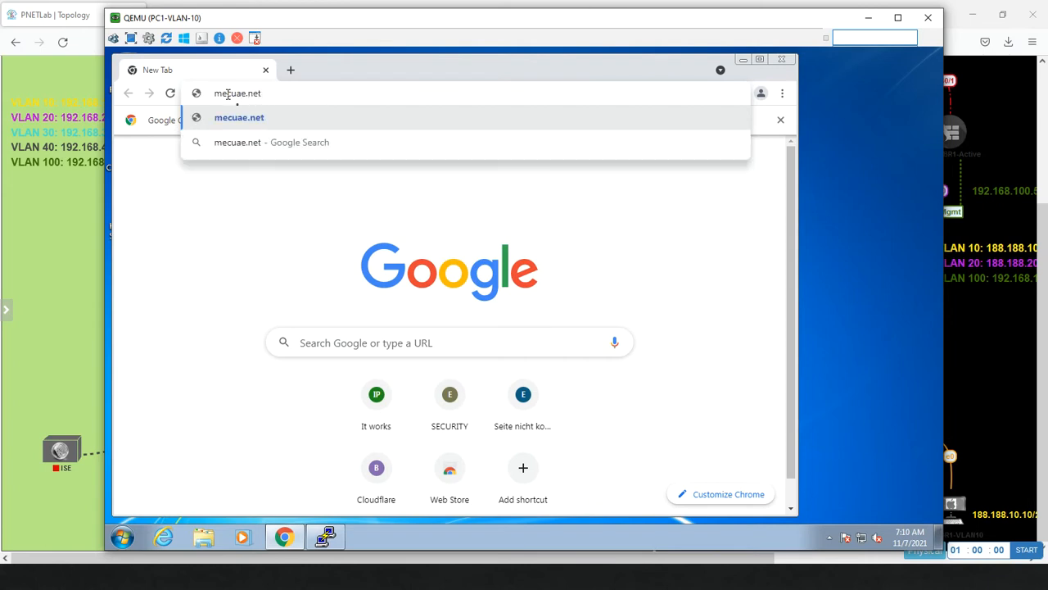
key(Return)
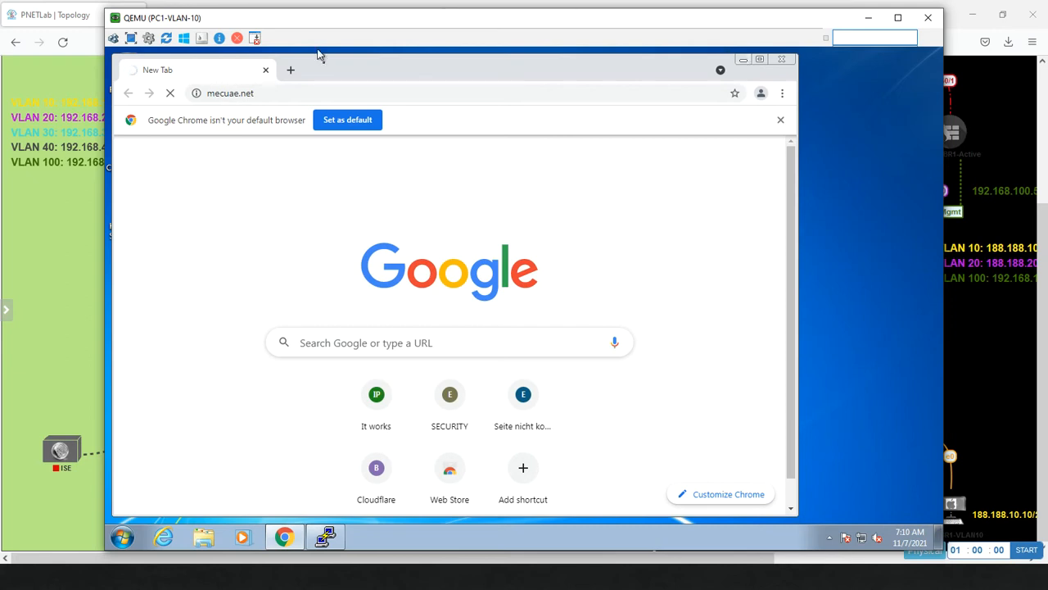
Load the Apache2 Debian Default Page at 192.168.30.8 in a new tab, then return to FMC.
click(289, 74)
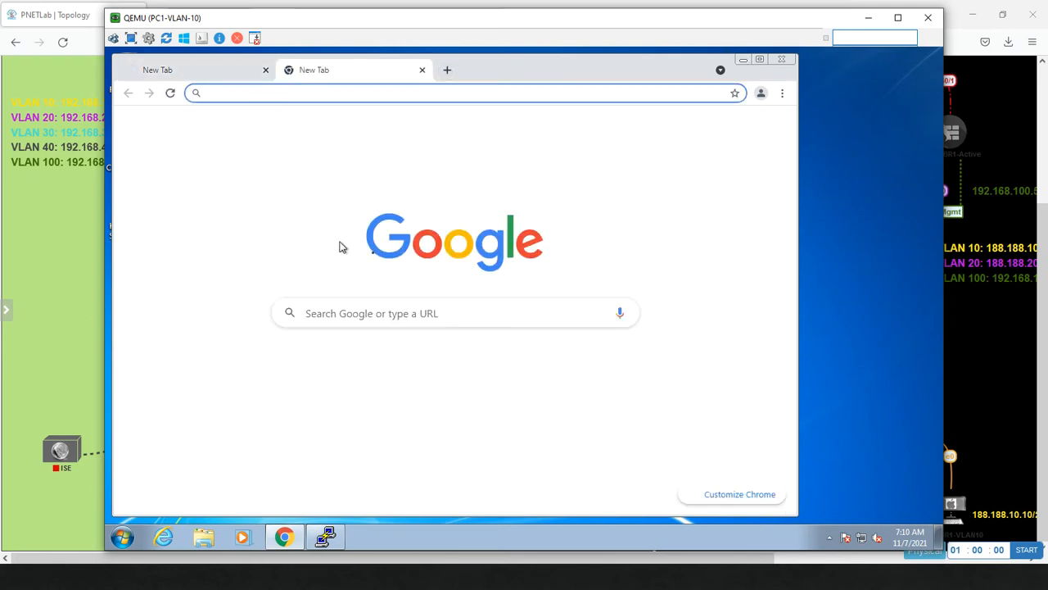
text(192.)
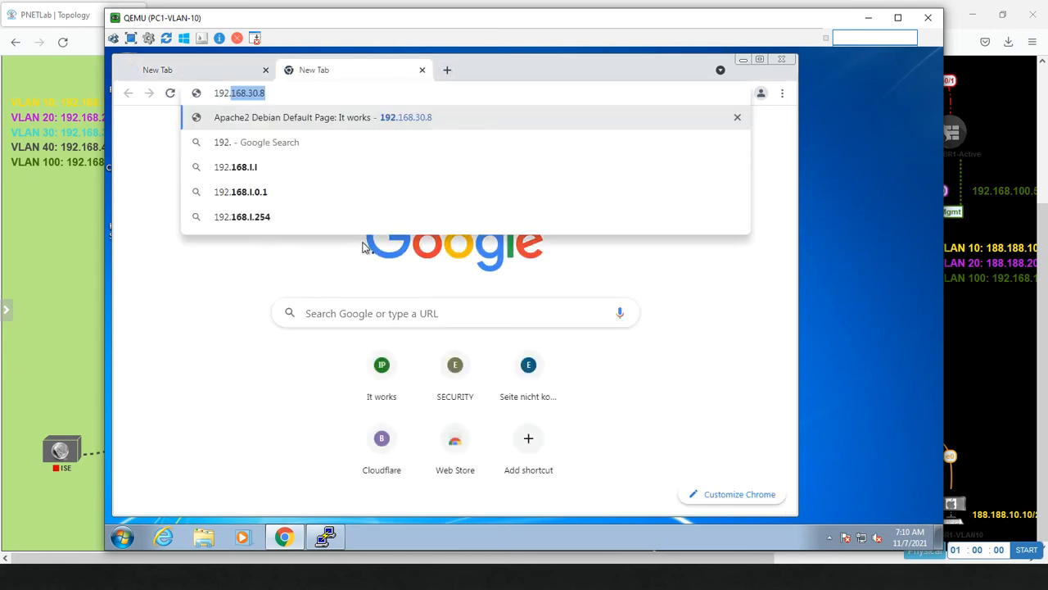
text(168.30.8)
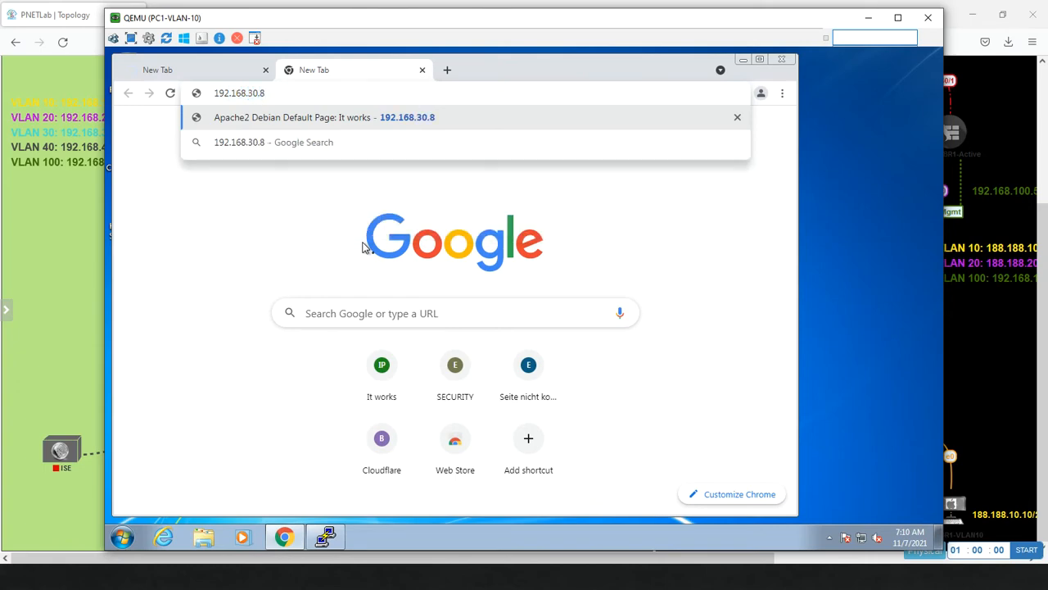
key(Return)
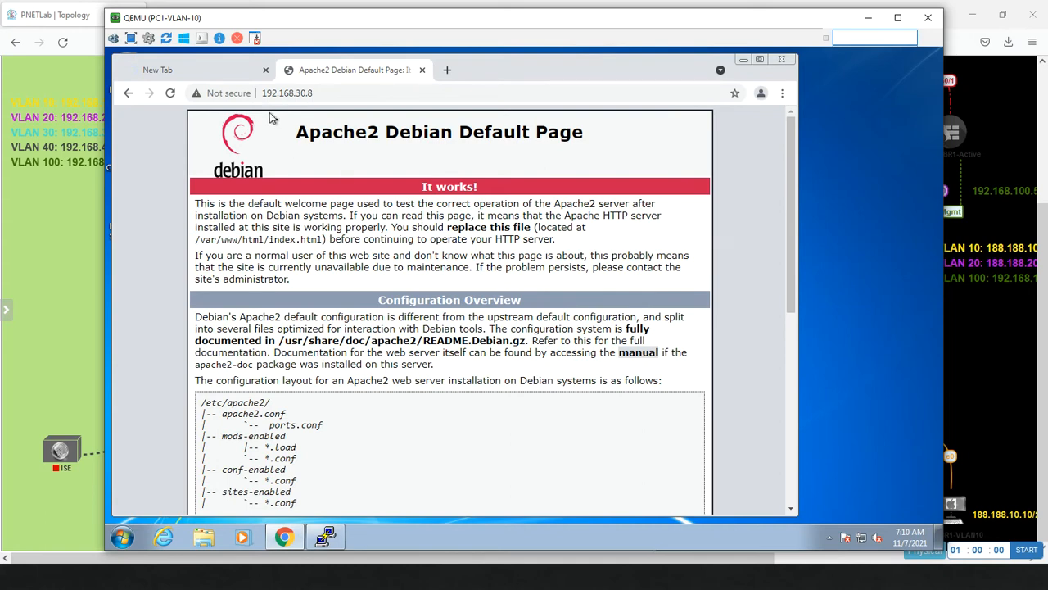
click(255, 95)
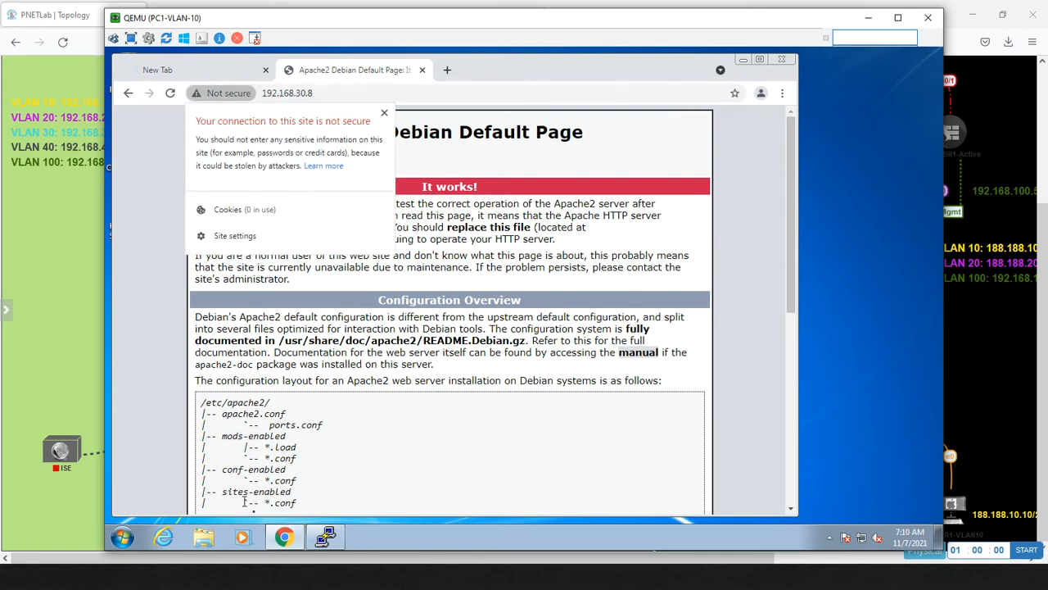
key(alt+Tab)
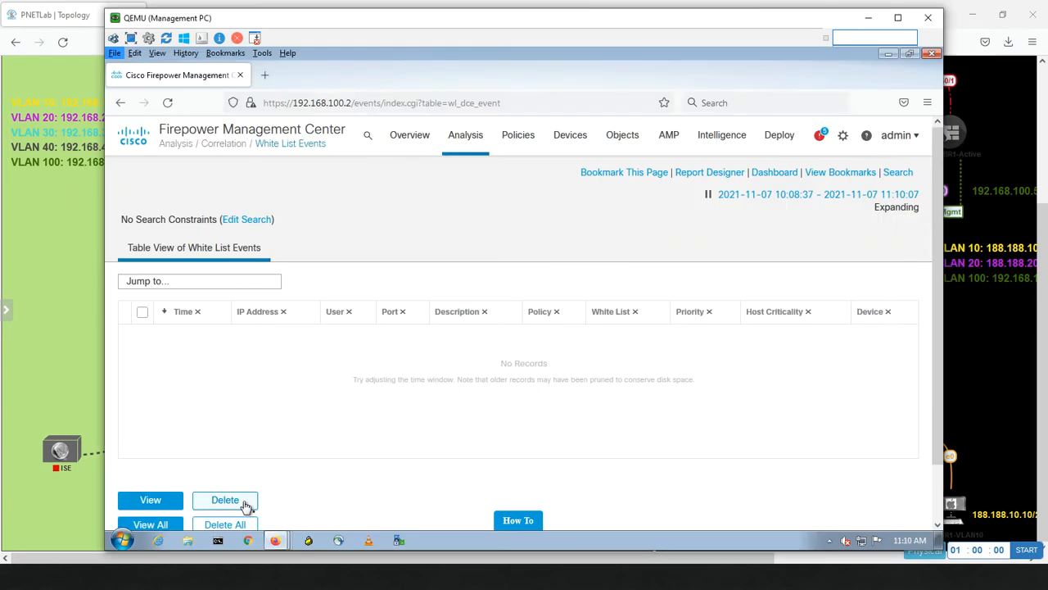
Reload White List Events and check White List Violations: 192.168.10.11 and 192.168.10.10, one violation each.
click(168, 104)
click(166, 89)
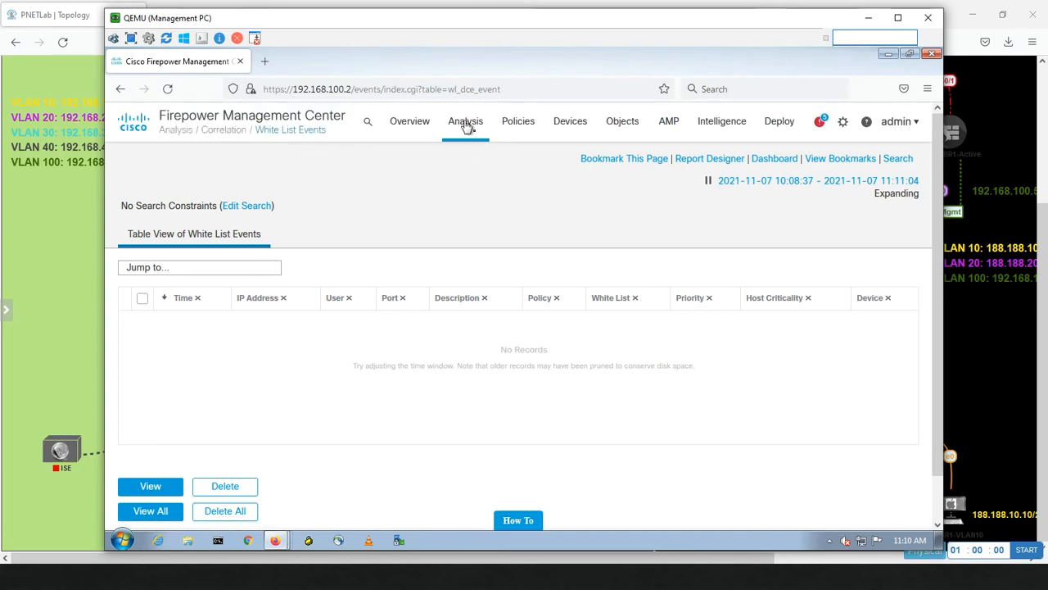
mouse_move(465, 123)
click(802, 216)
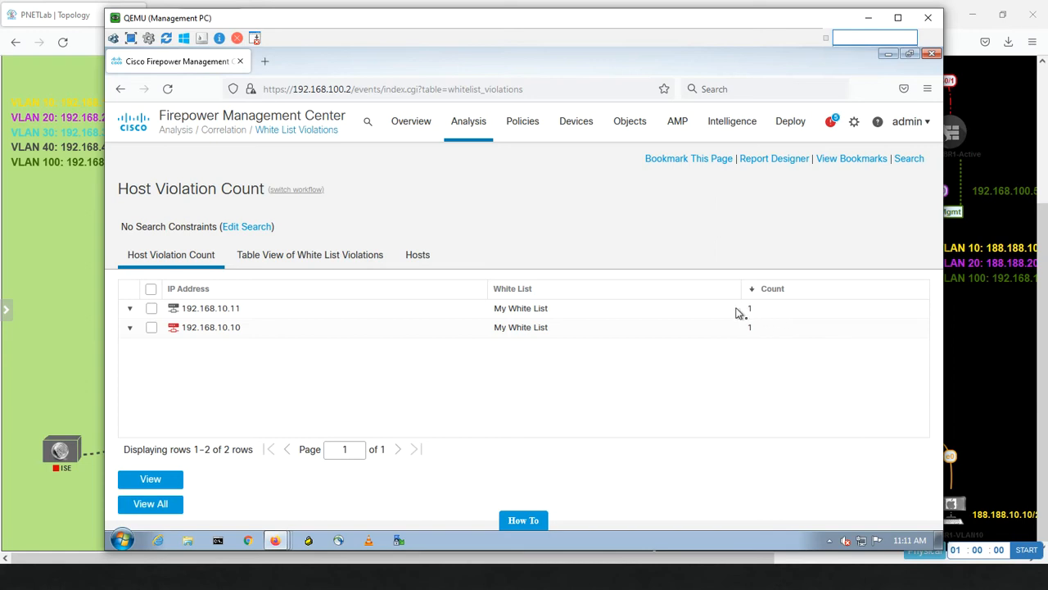
key(alt+Tab)
key(alt+Tab)
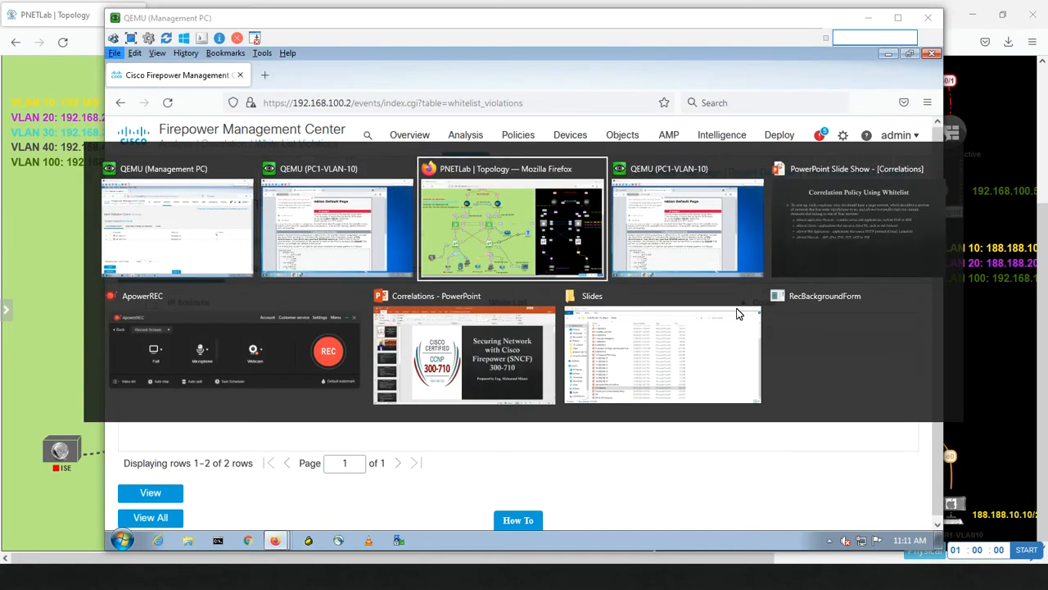
Open My White List for editing from the Correlation White List page on the management PC.
click(229, 237)
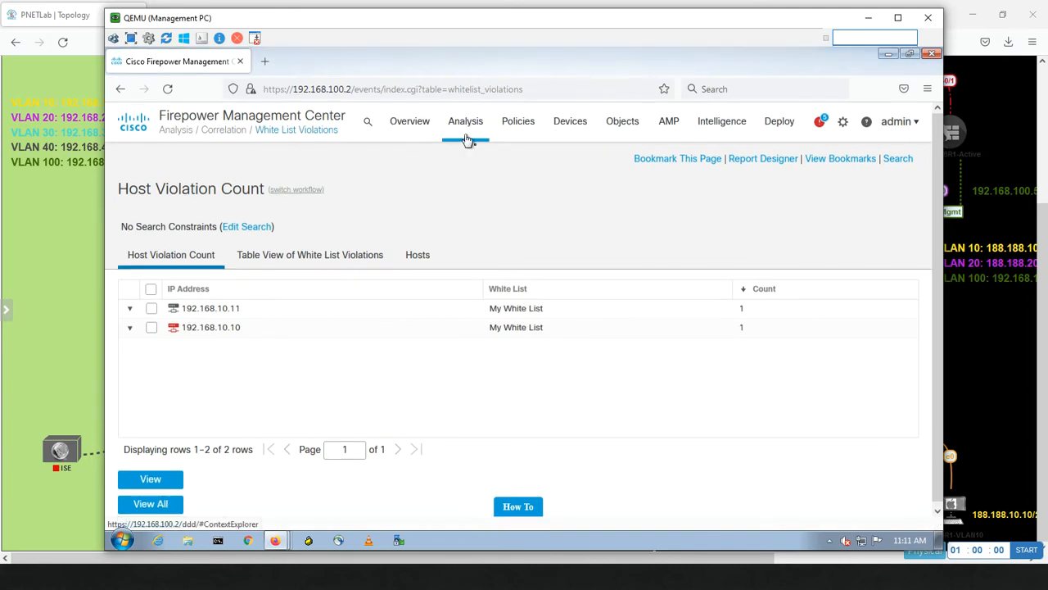
mouse_move(465, 139)
mouse_move(519, 122)
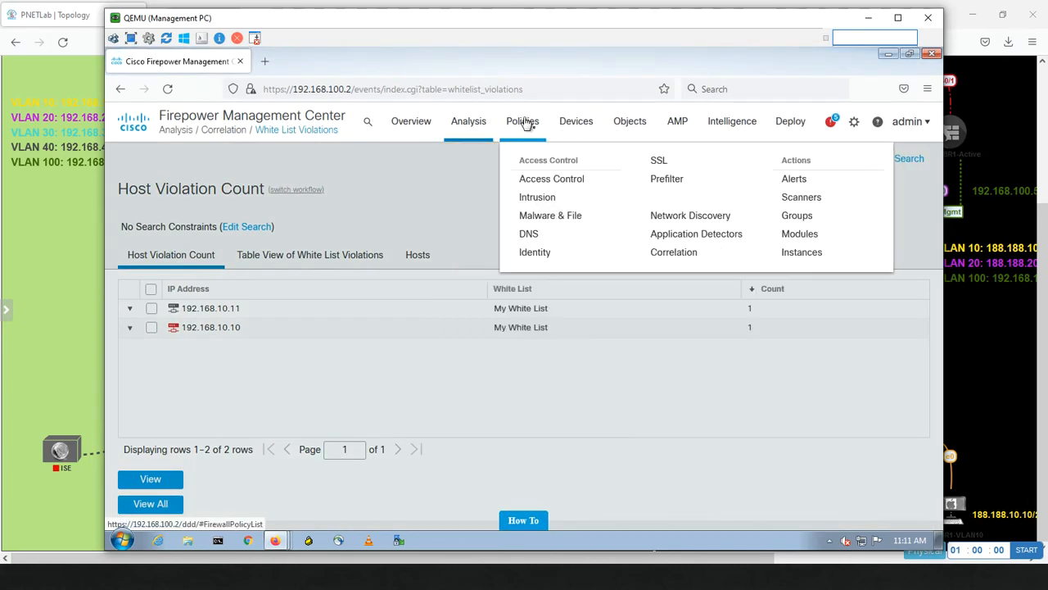
click(673, 254)
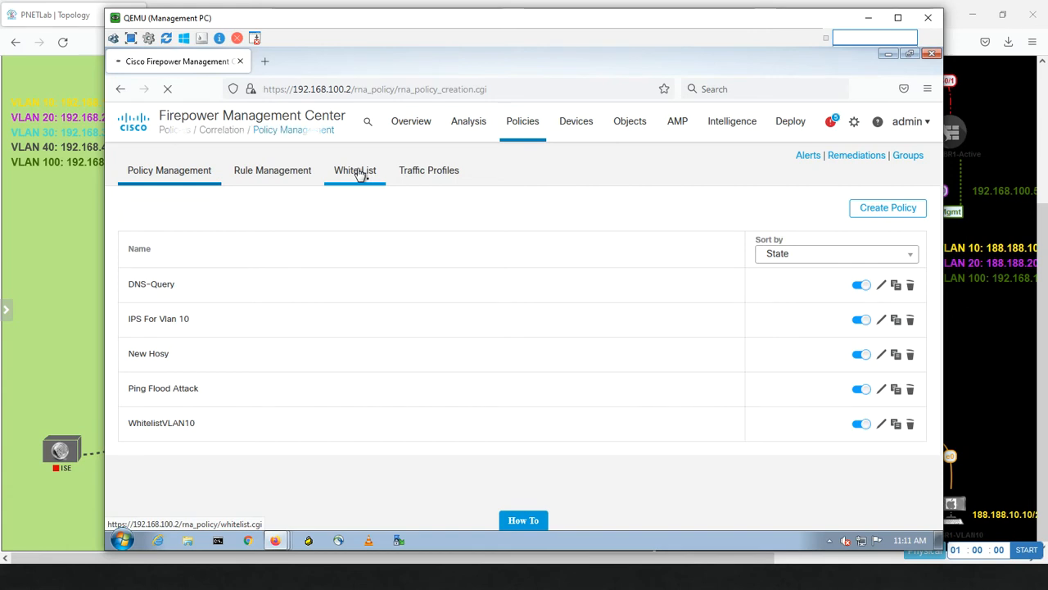
click(360, 174)
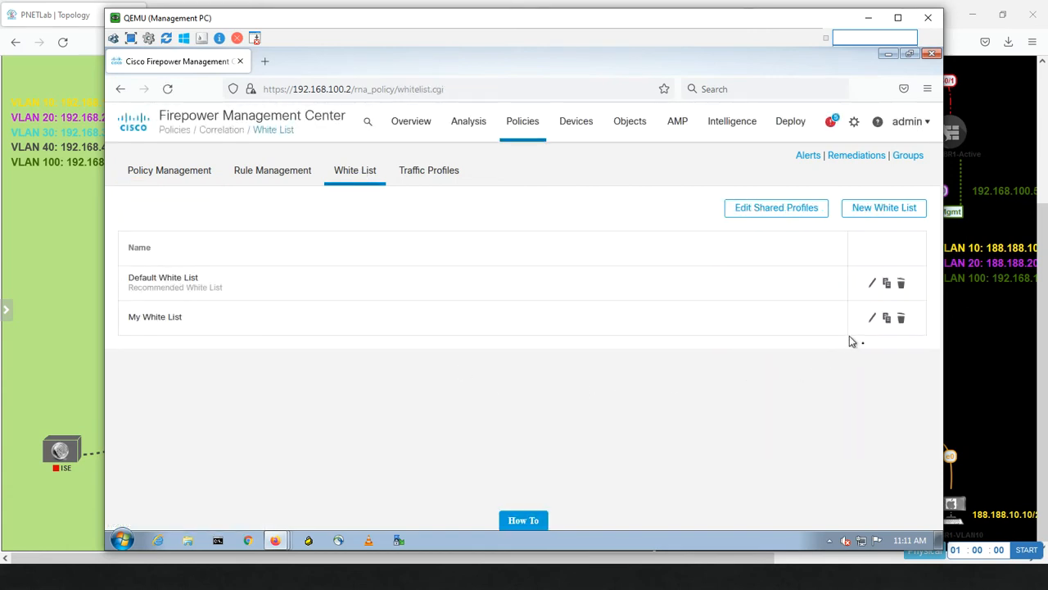
click(872, 320)
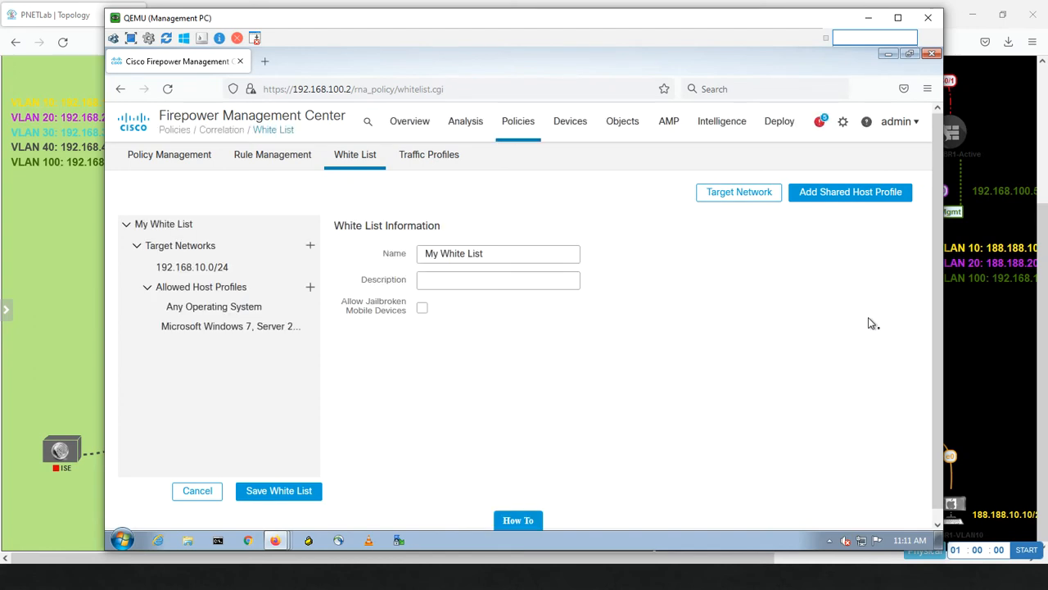
Review the Microsoft Windows host profile (HTTPS/Any TCP, ICMP/0 UDP), then bring PNETLab's topology forward.
click(206, 331)
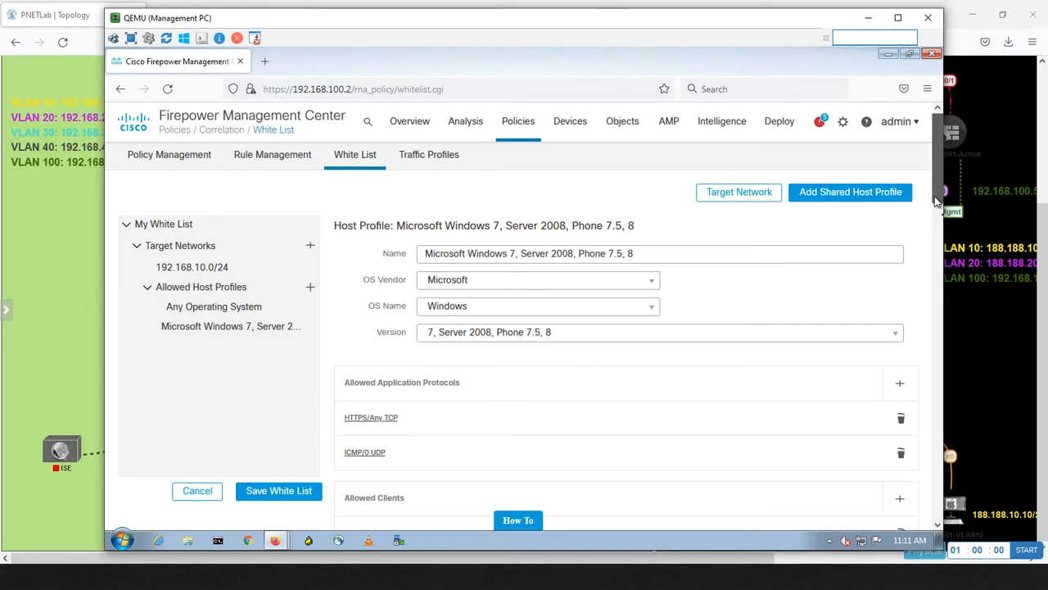
drag(937, 200, 931, 225)
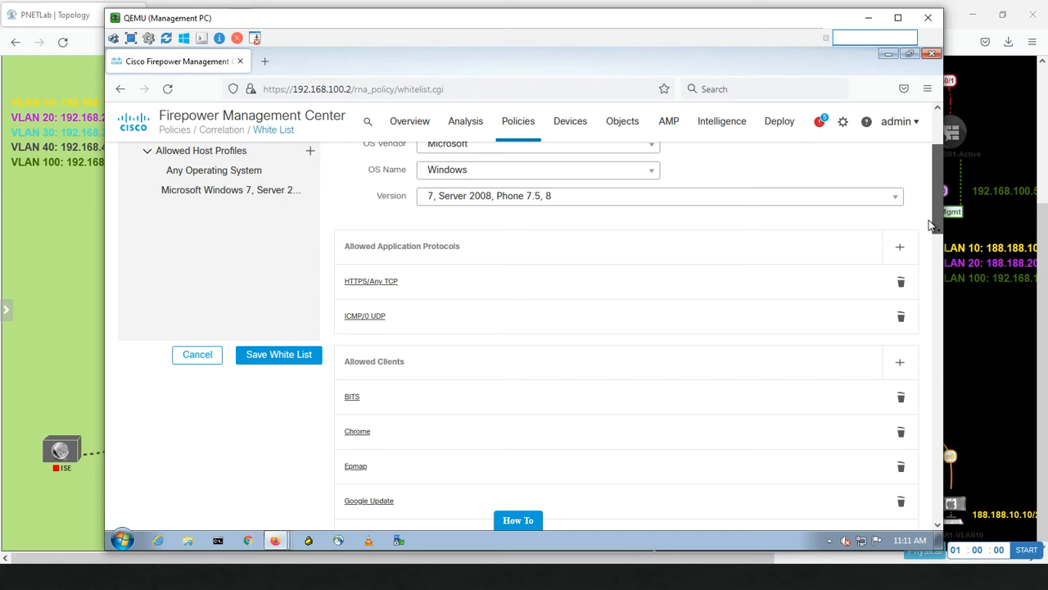
scroll(932, 225, up, 3)
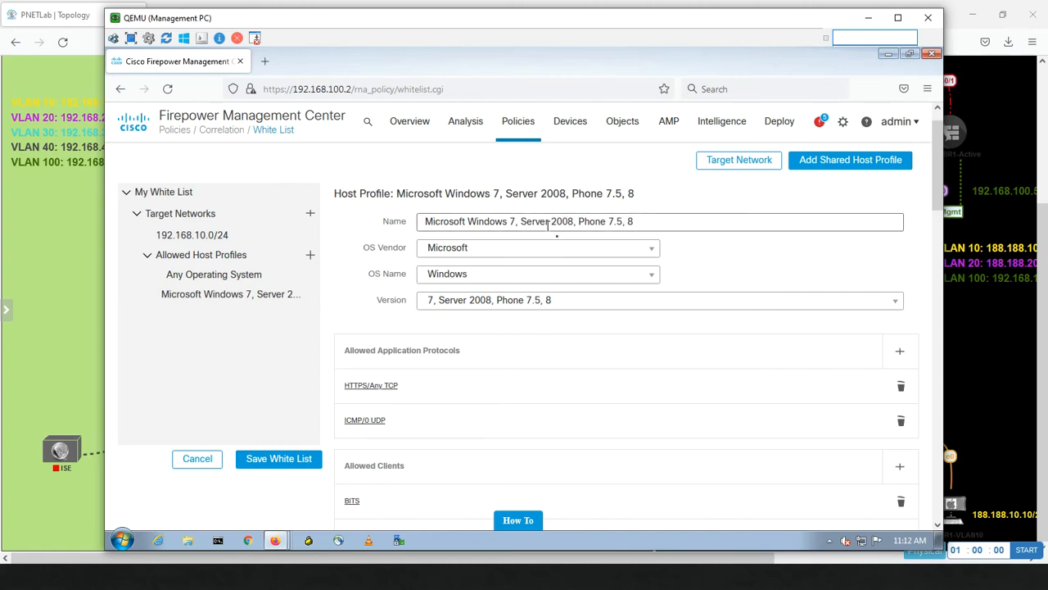
click(57, 271)
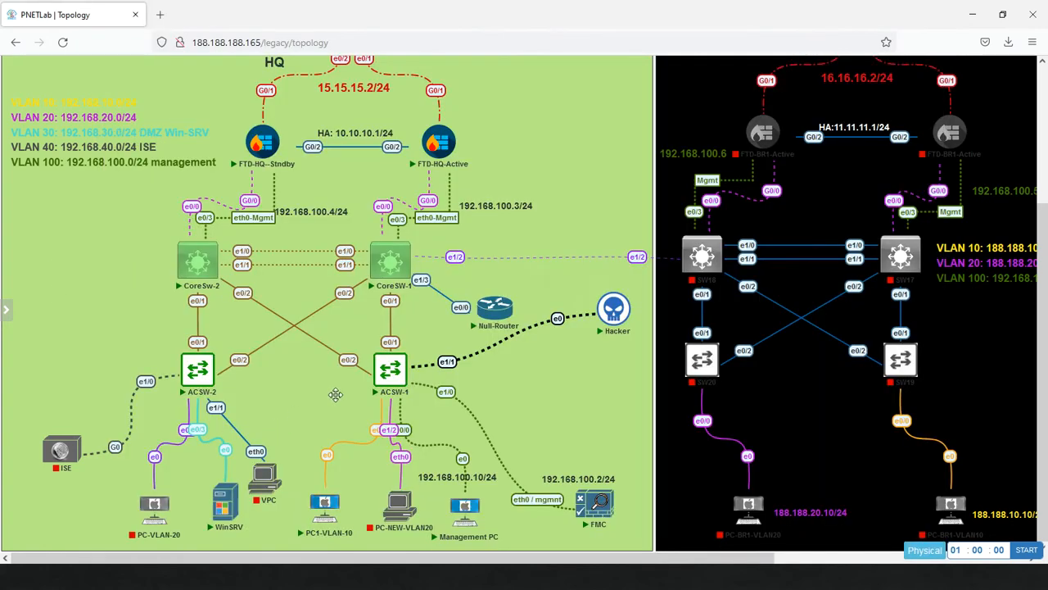
Add a new Windows Server node to the lab from the 'win' template search.
mouse_move(7, 309)
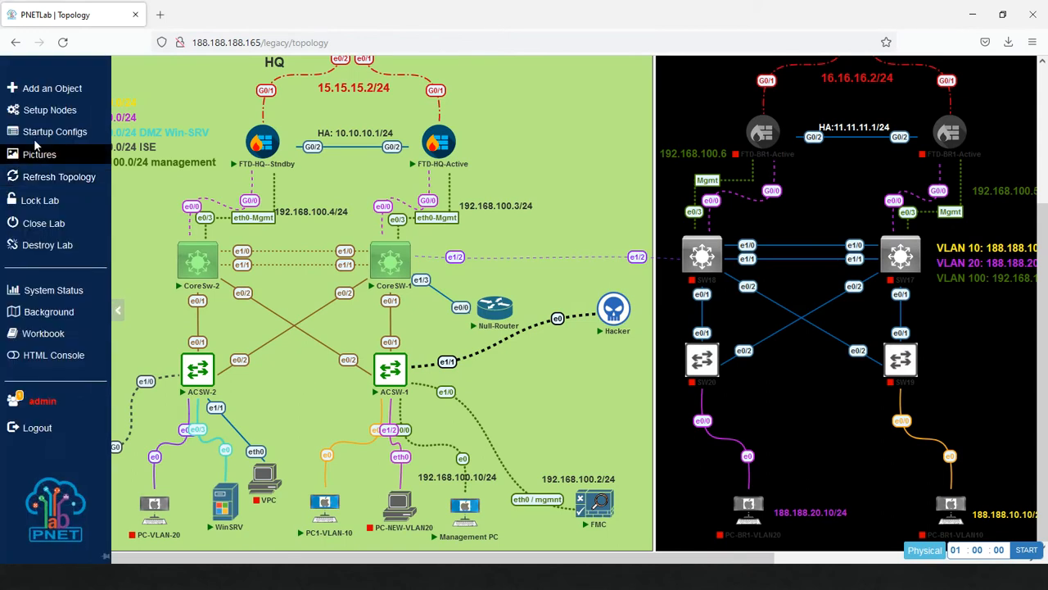
click(74, 96)
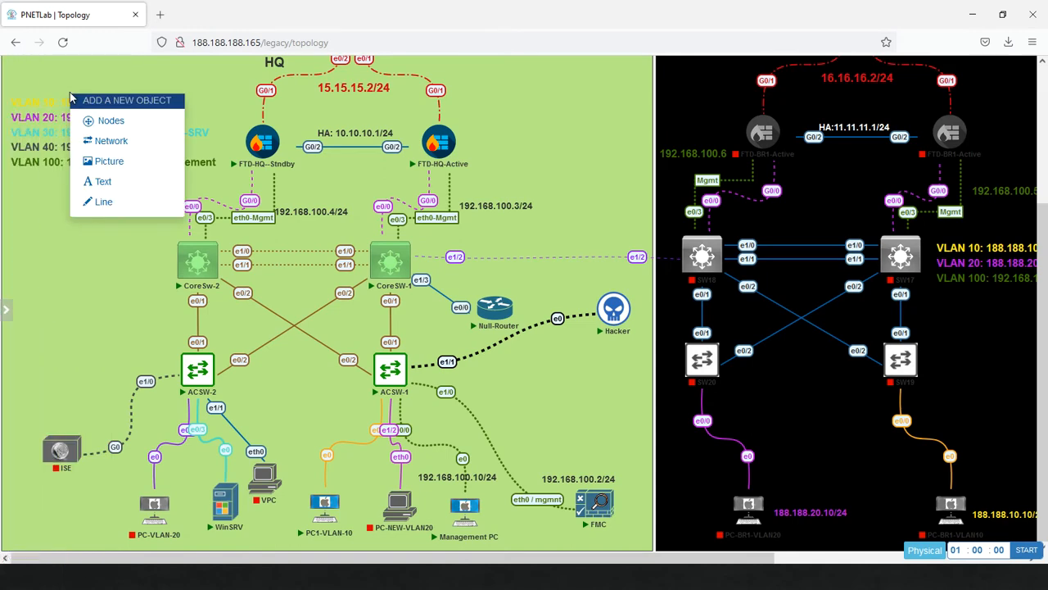
click(140, 126)
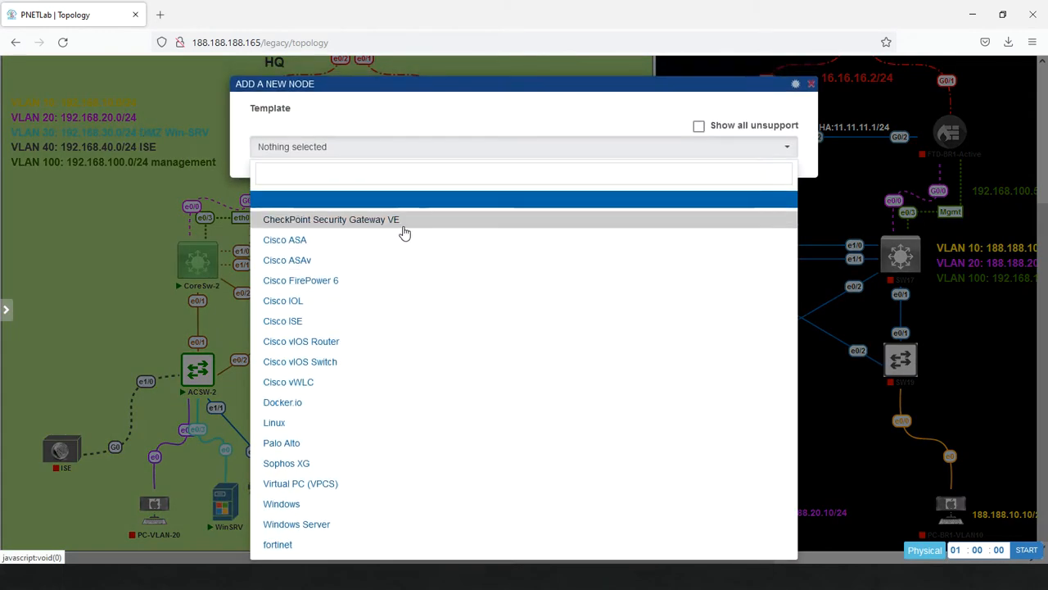
text(win)
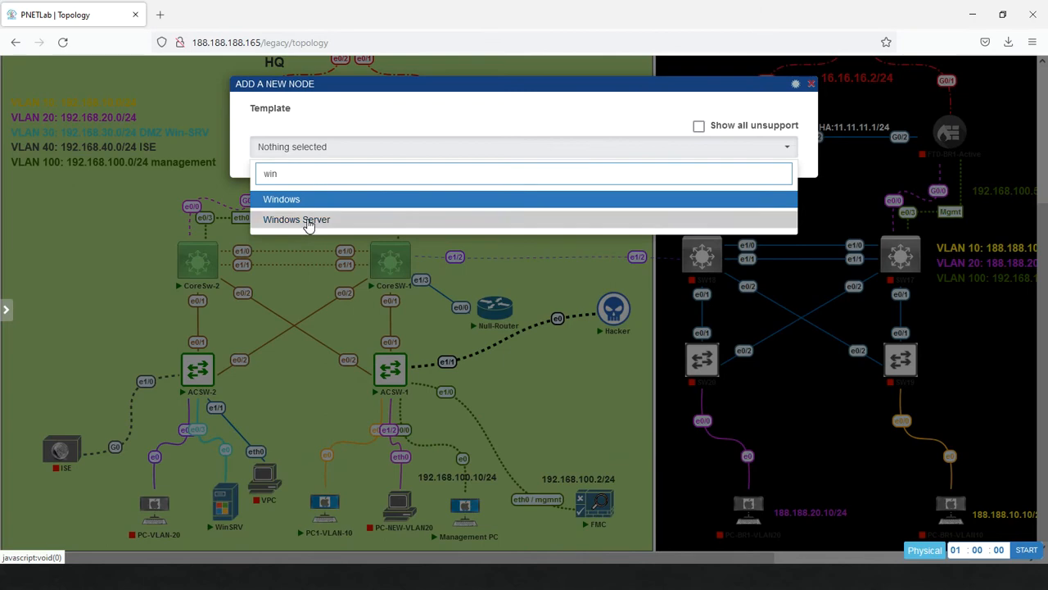
click(309, 219)
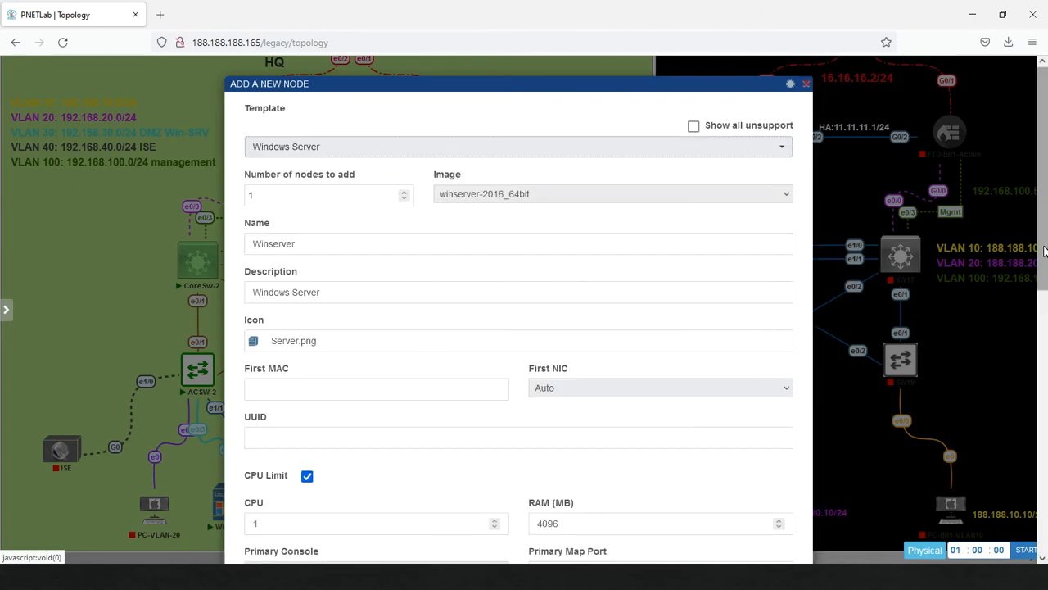
drag(1044, 251, 1009, 521)
click(496, 523)
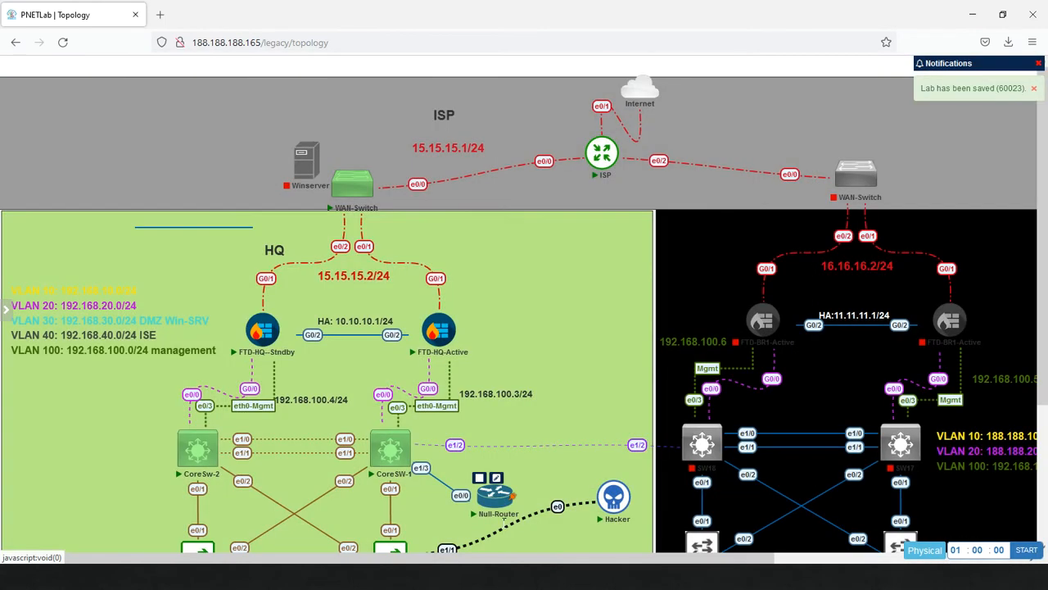
Place Winserver in the HQ area beside ACSW-1 and link its e0 to ACSW-1 e1/3.
drag(1044, 264, 1027, 447)
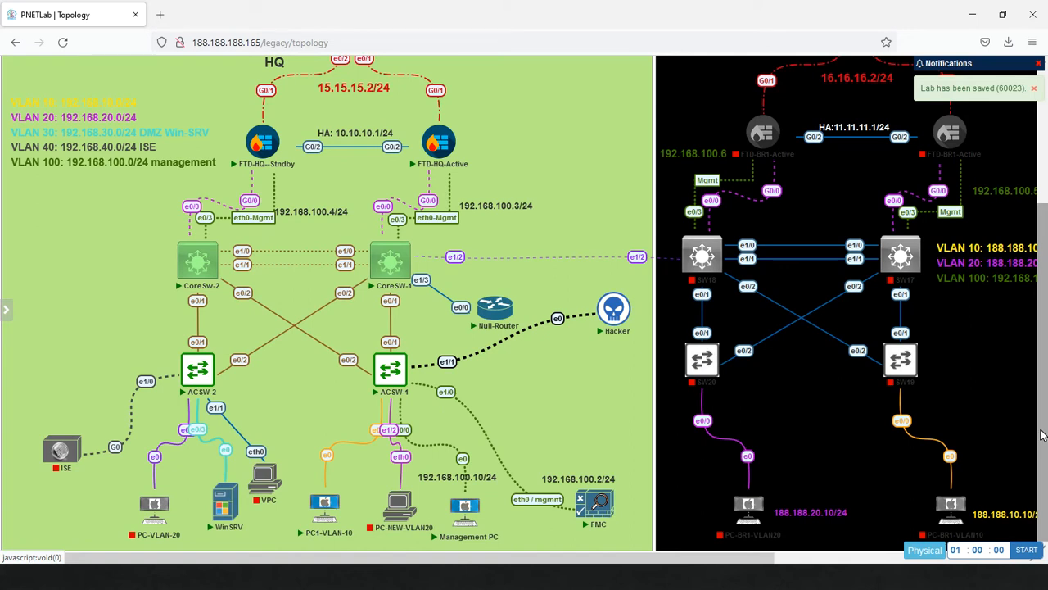
drag(1042, 435, 1030, 311)
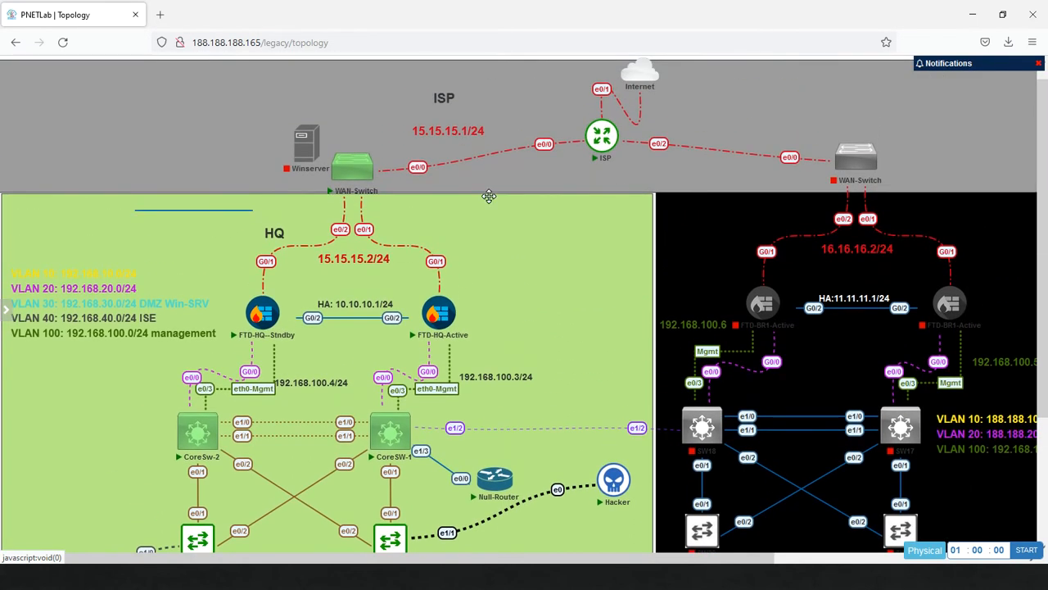
drag(315, 154, 358, 494)
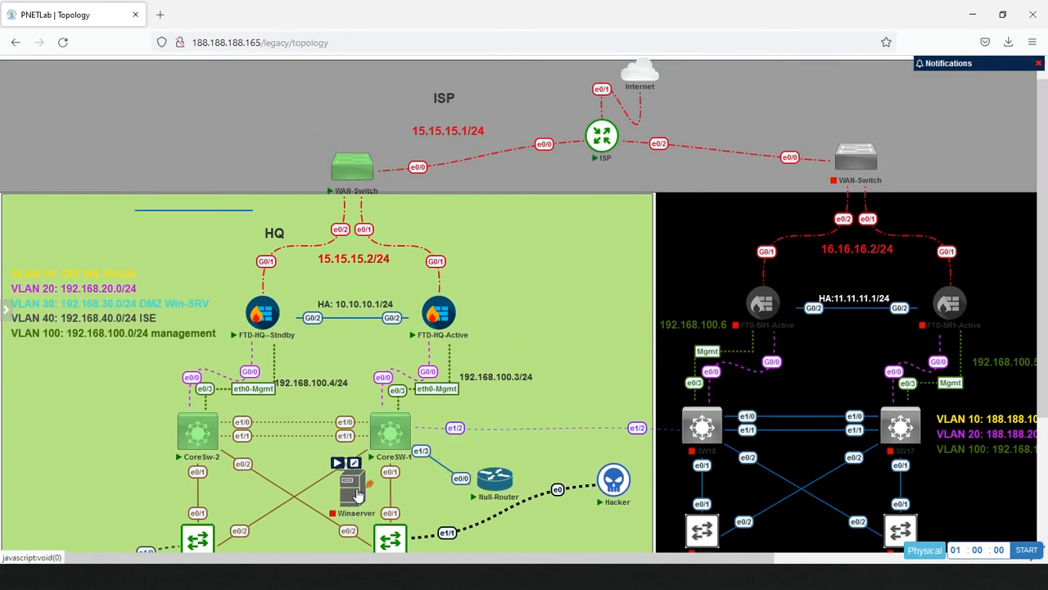
scroll(1046, 280, down, 2)
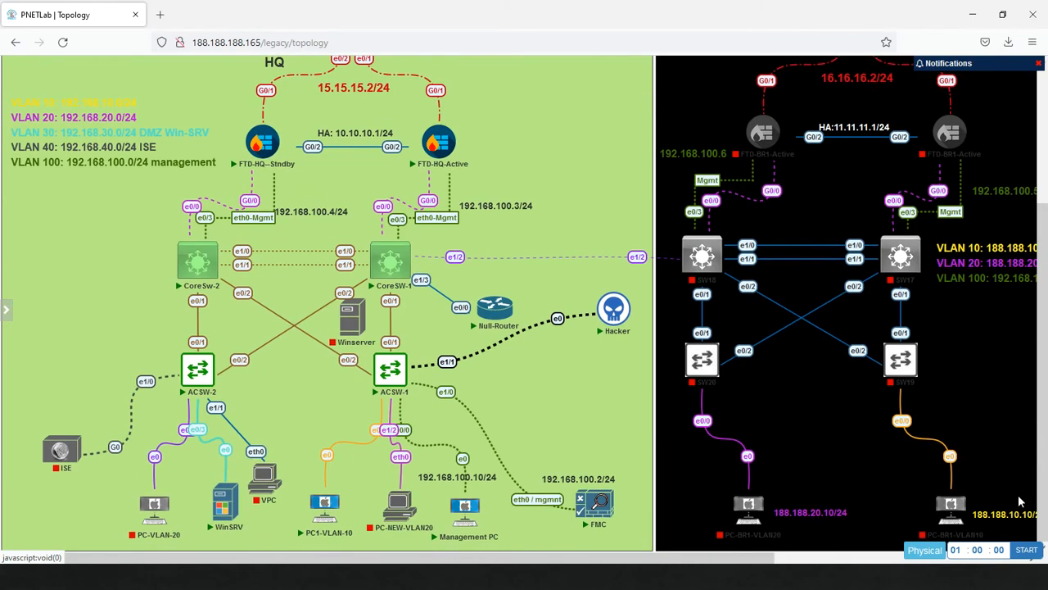
drag(364, 327, 391, 370)
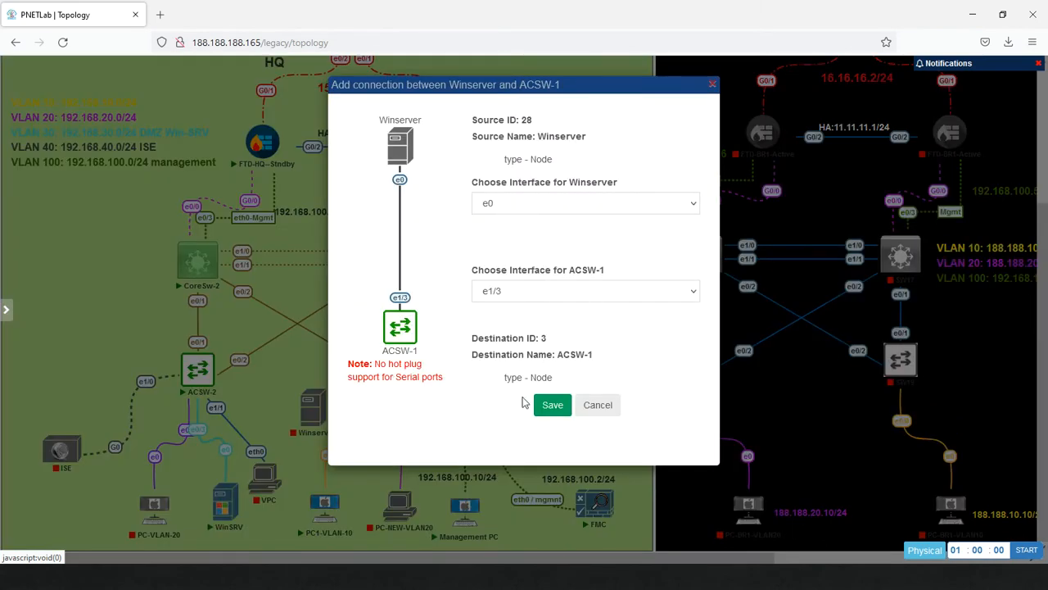
click(549, 403)
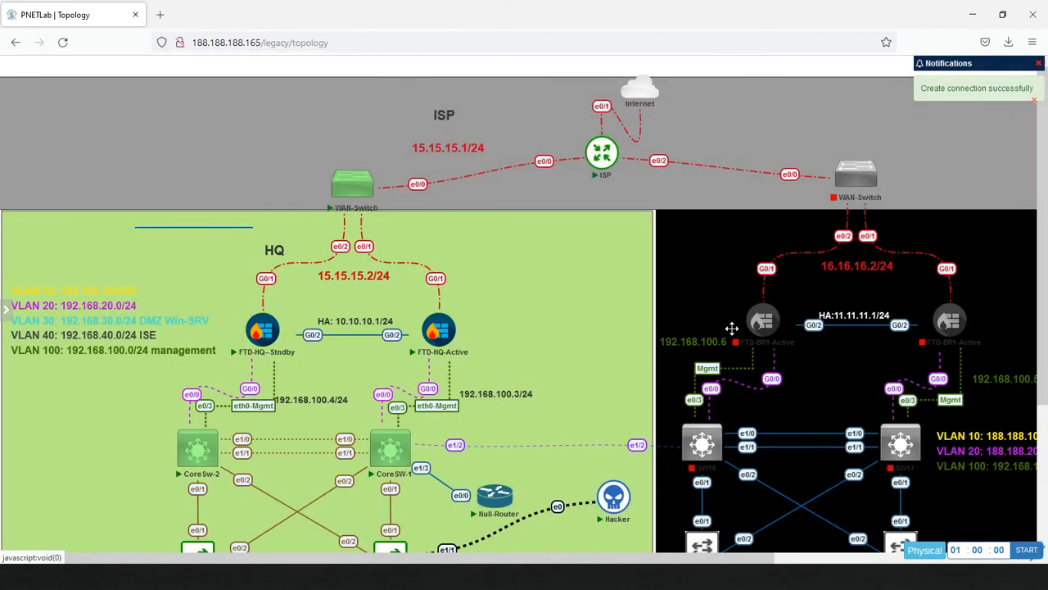
Power on Winserver and open ACSW-1's console in SecureCRT.
scroll(1022, 432, down, 3)
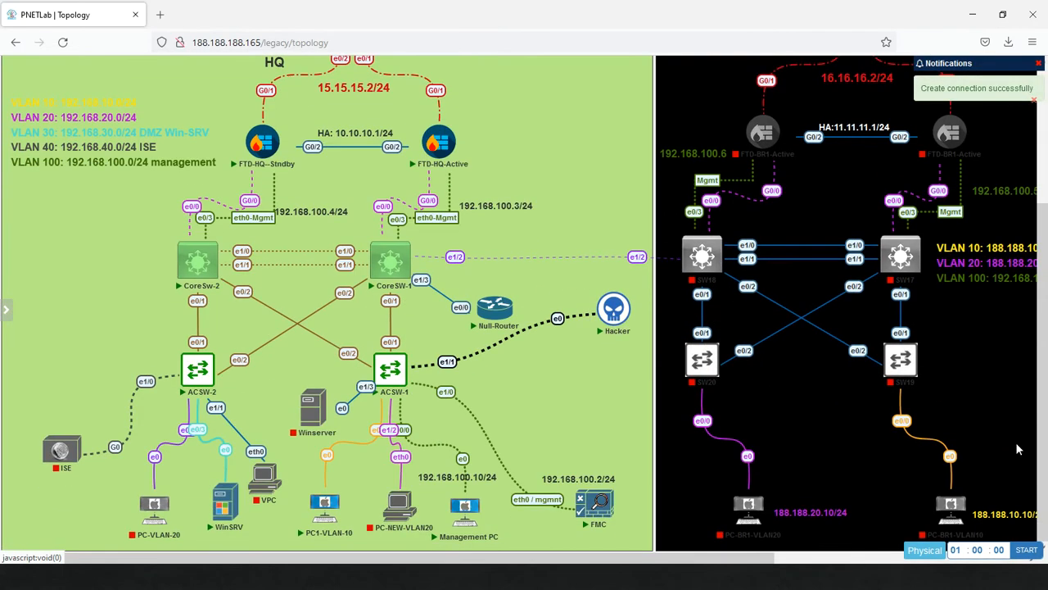
click(300, 384)
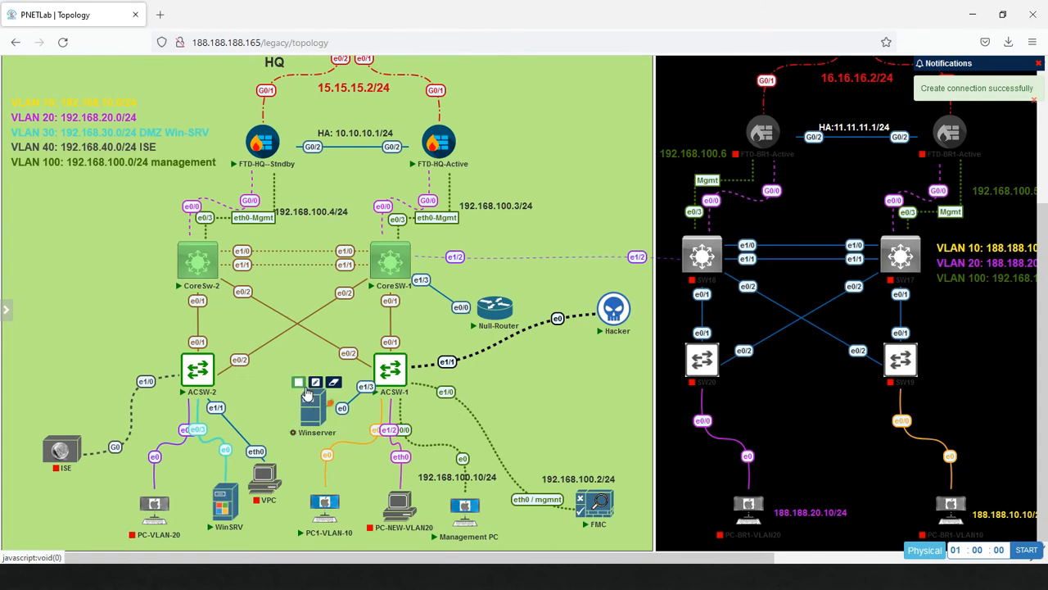
mouse_move(393, 377)
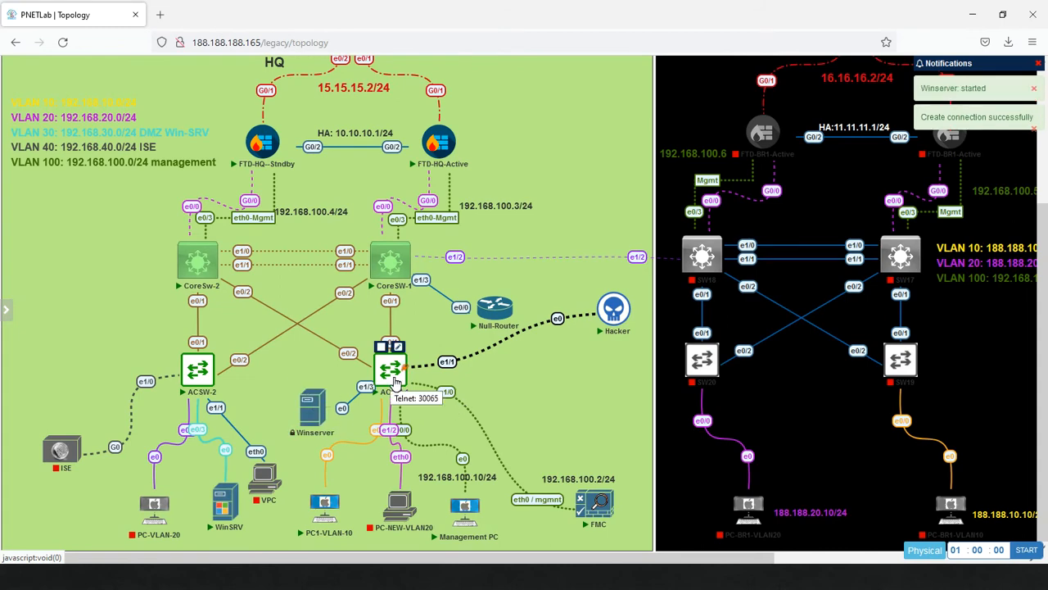
click(393, 381)
click(549, 145)
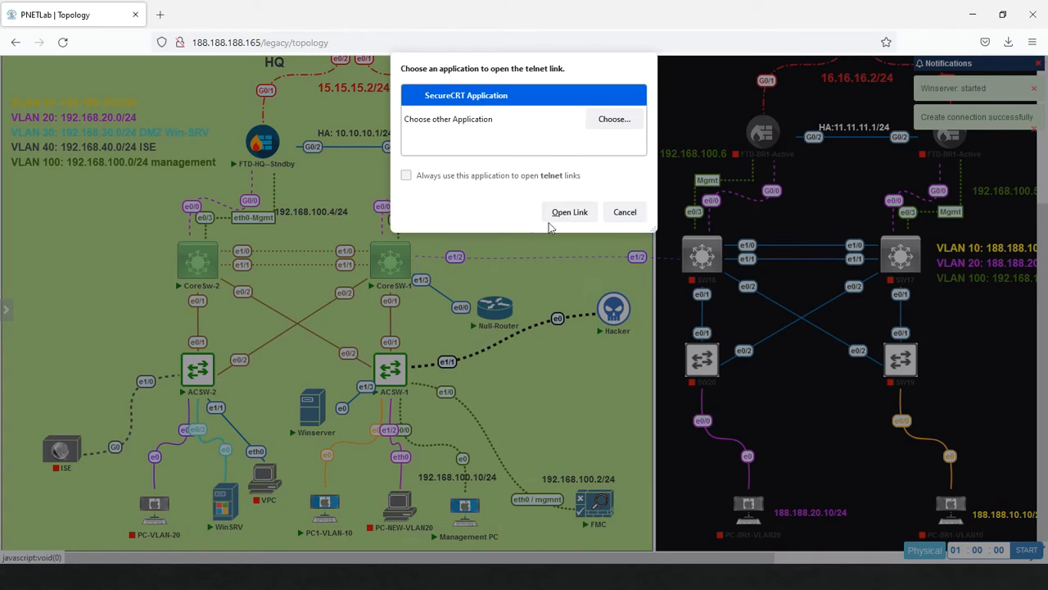
click(571, 218)
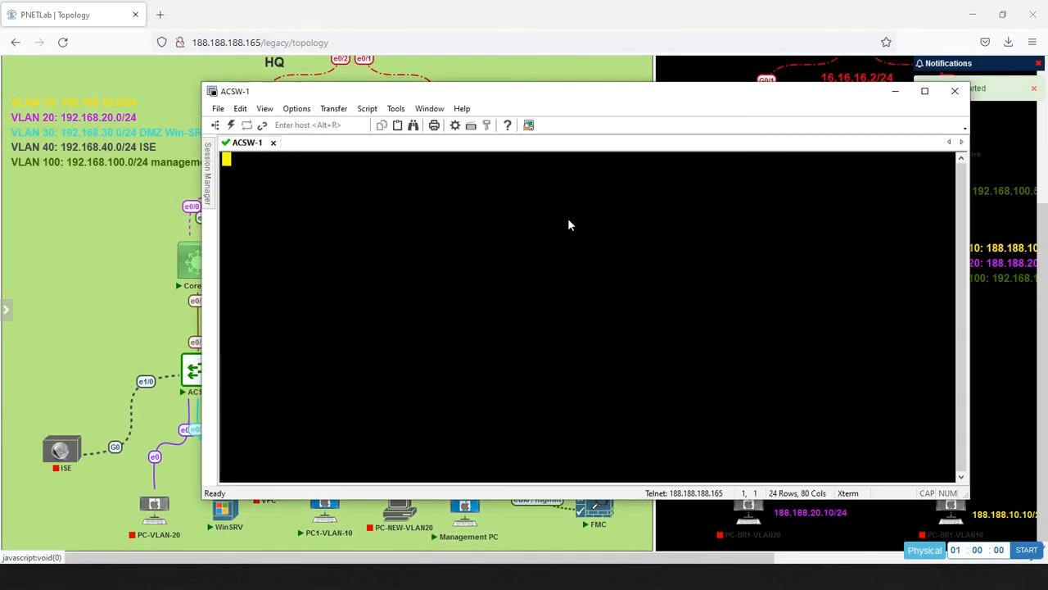
On ACSW-1, make interface e1/3 an access port in VLAN 10.
key(Return)
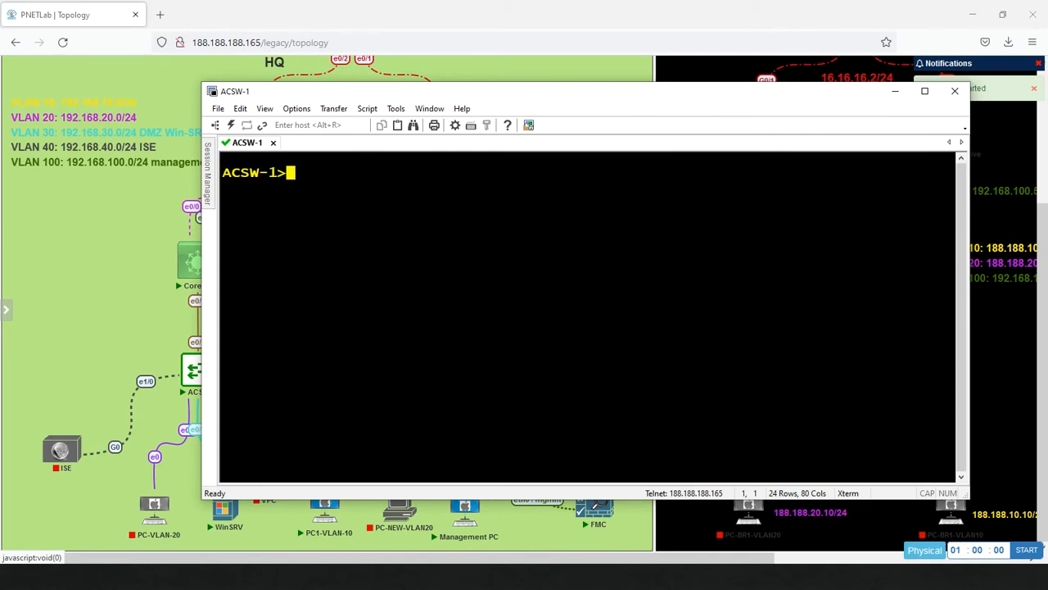
text(en)
key(Return)
text(conf t)
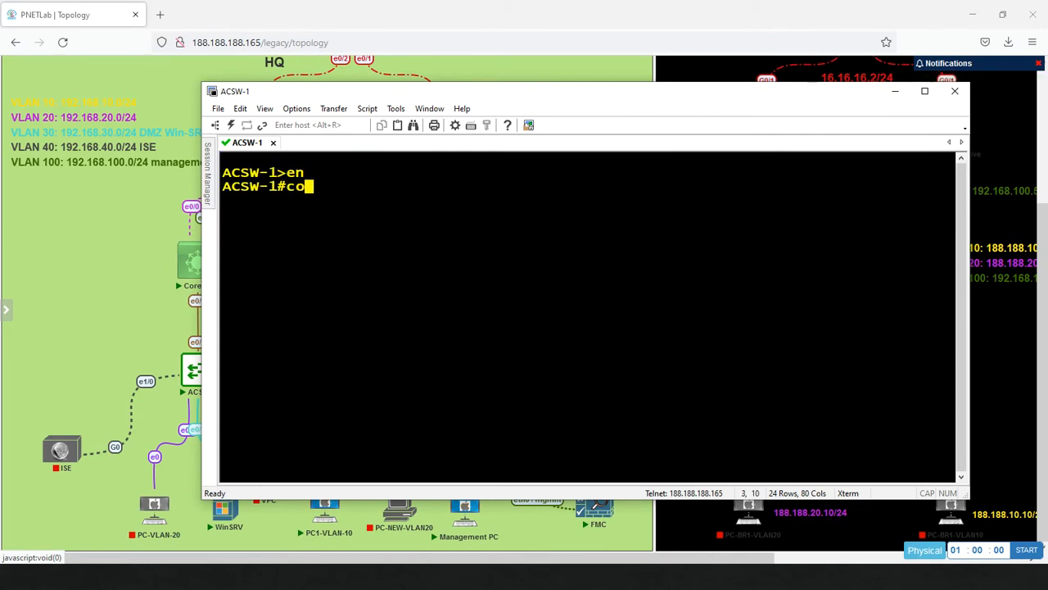
key(Return)
key(Return)
key(Return)
key(Return)
text(int )
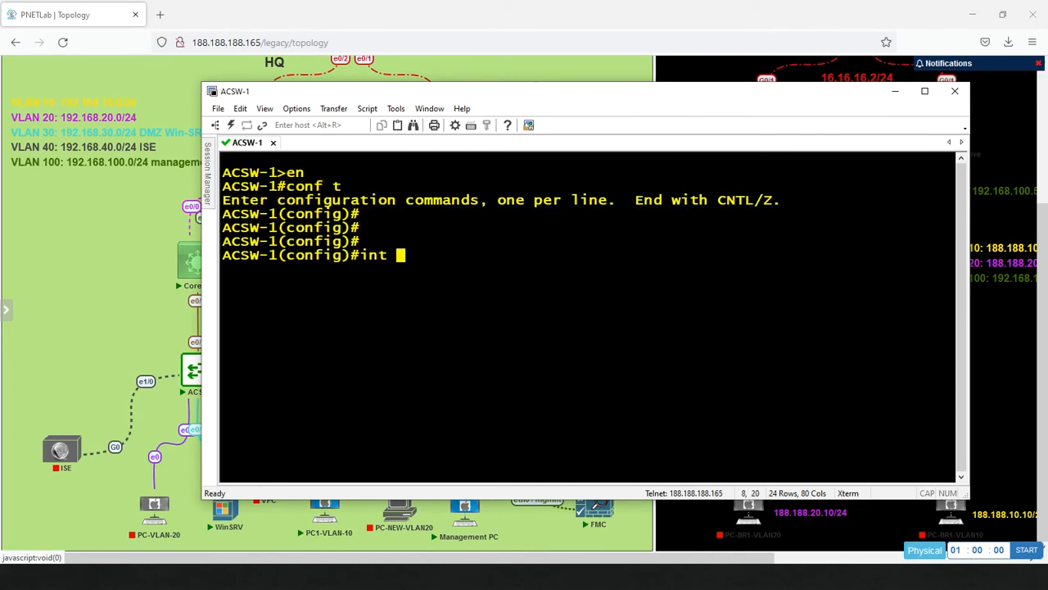
text(e1/3)
key(Return)
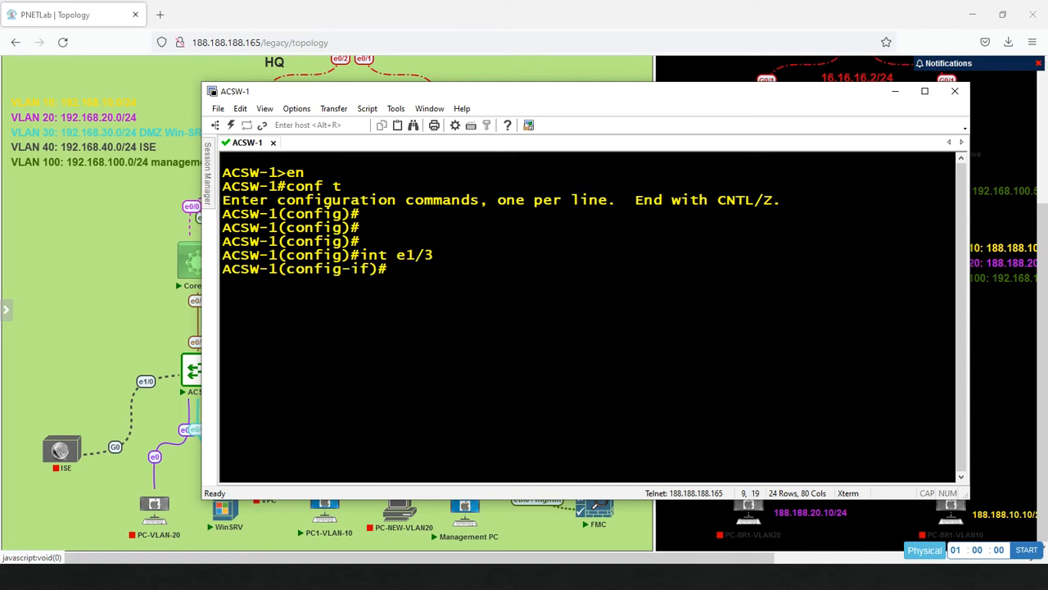
text(sw mo acc)
key(Return)
text(s)
text(cc vlan 10)
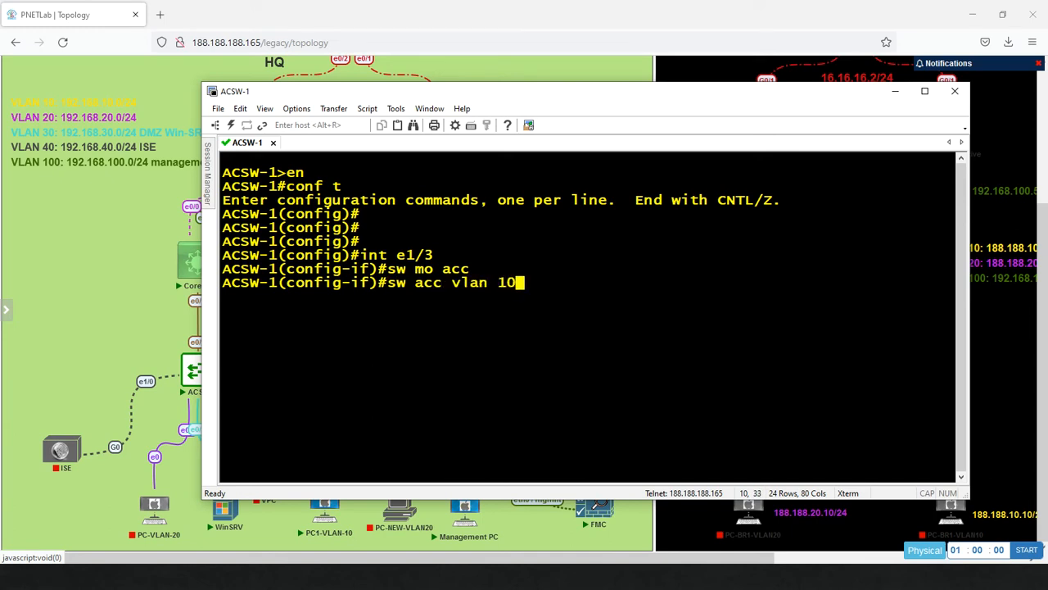
key(Return)
Enable spanning-tree portfast on e1/3, save with 'do wr', and leave the console.
text(spann)
key(Tab)
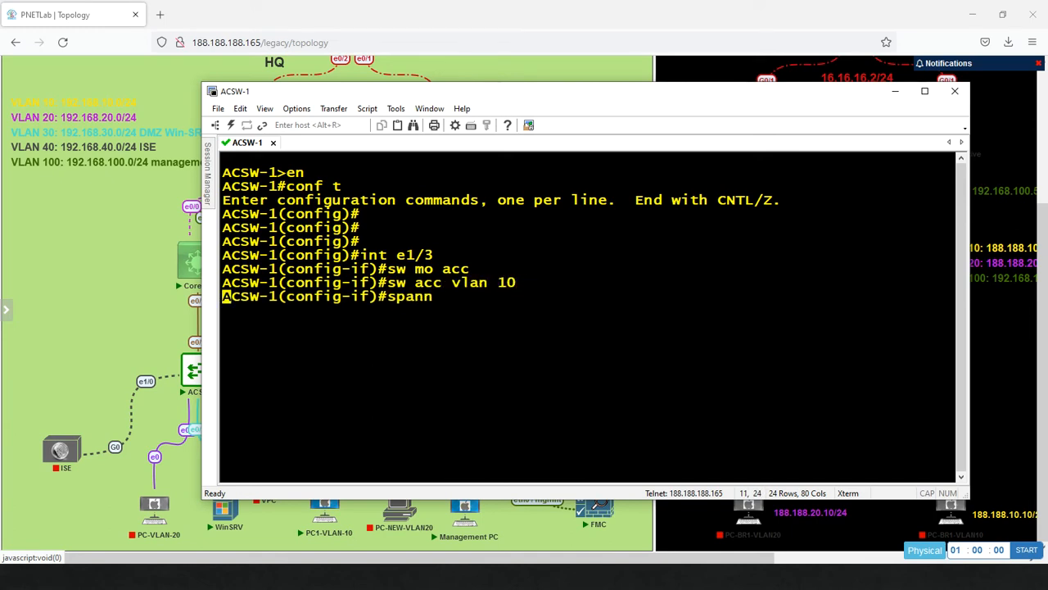
text(portf)
key(Tab)
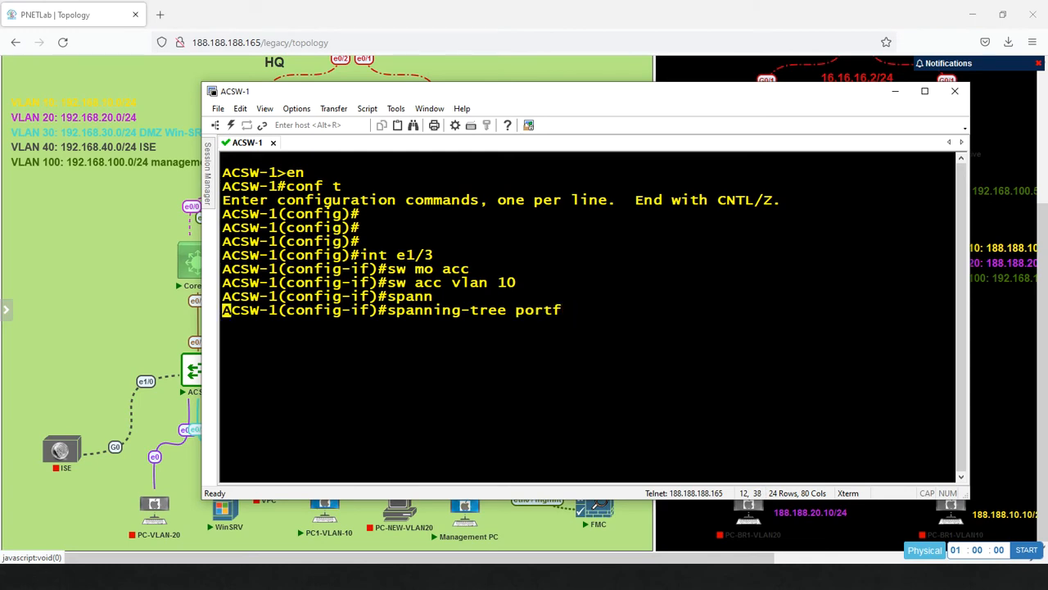
key(Return)
key(Return)
key(Return)
key(Return)
key(Return)
key(Return)
key(Return)
key(Return)
key(Return)
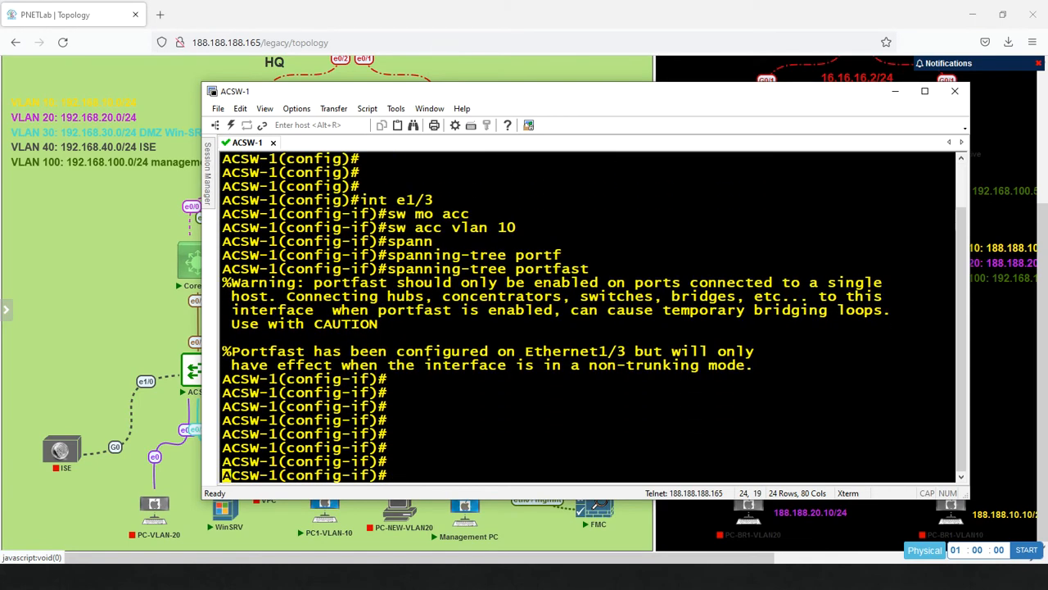
text(do wr)
key(Return)
key(Return)
key(Return)
key(Return)
key(Return)
key(Return)
key(Return)
key(Return)
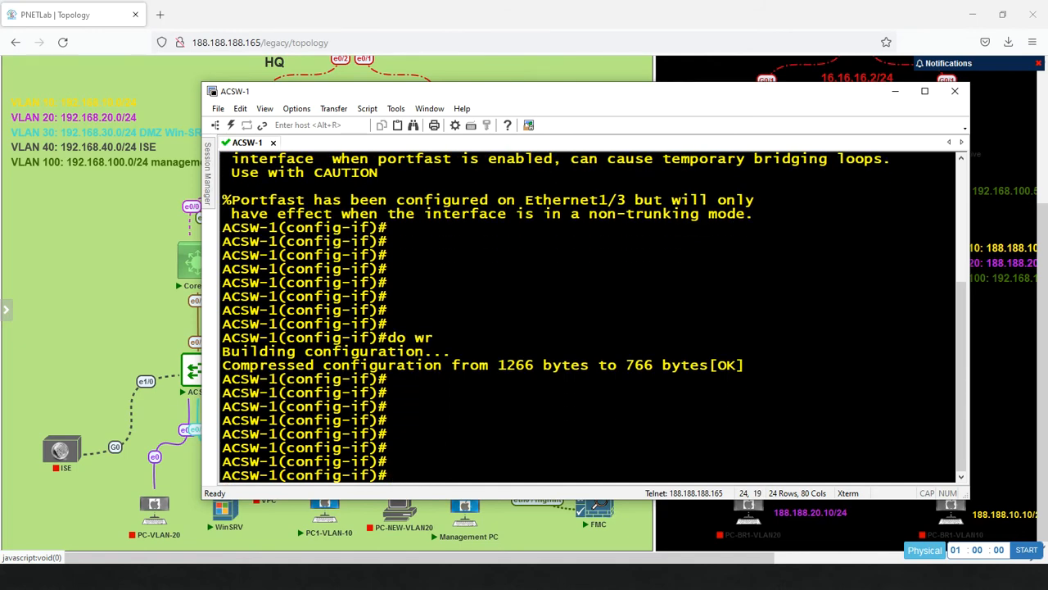
key(alt+Tab)
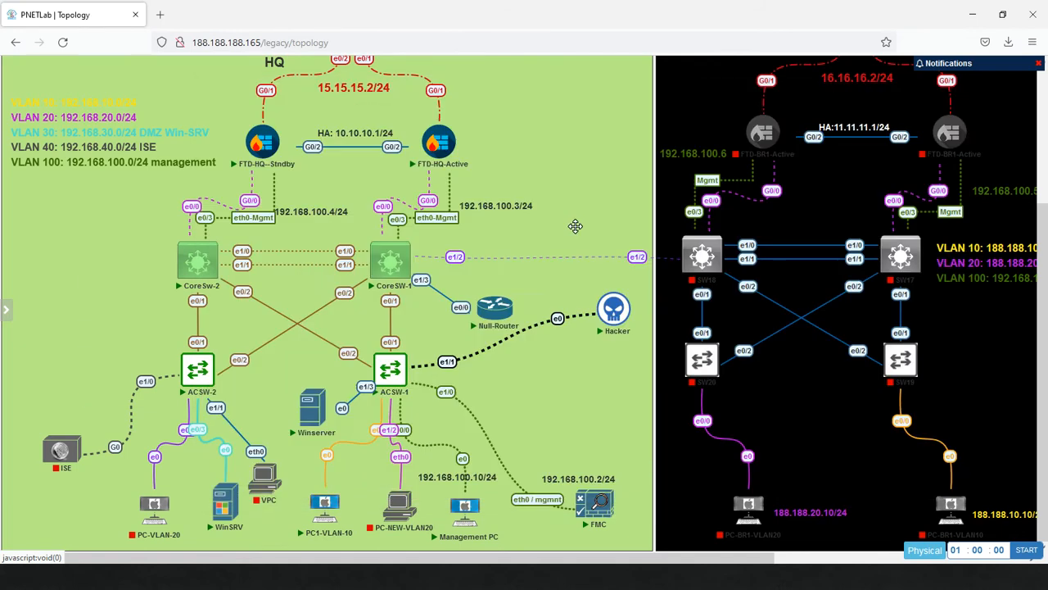
Open Winserver's VNC console and answer No to the network discoverability prompt.
click(321, 416)
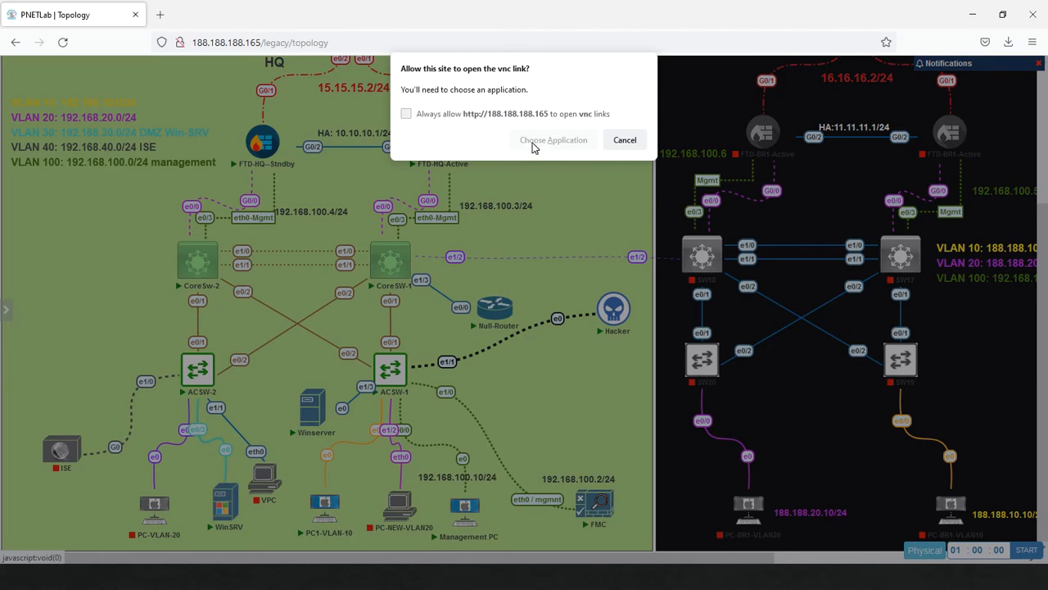
click(534, 144)
click(548, 213)
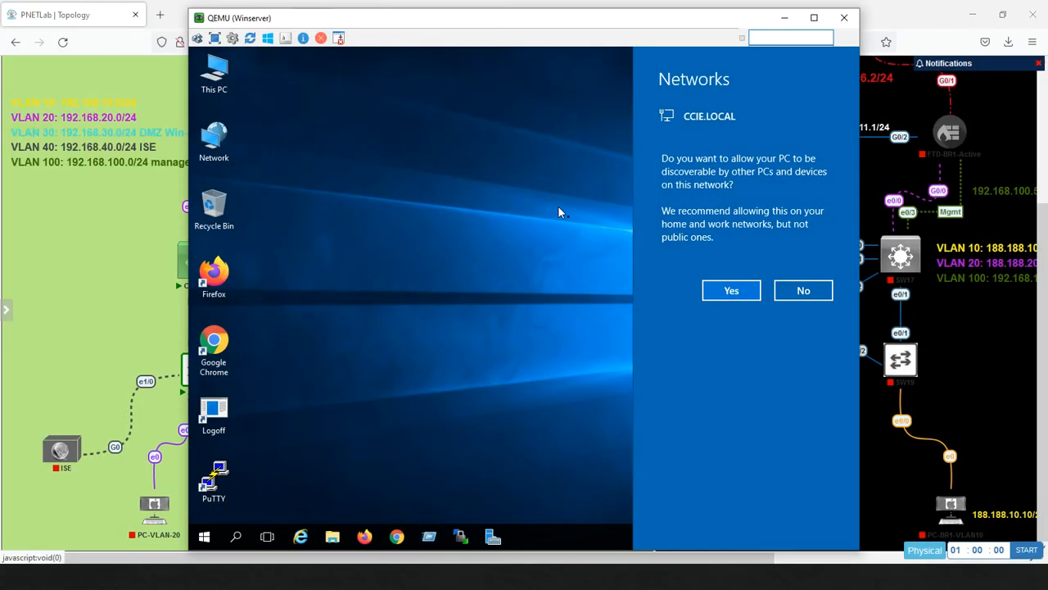
click(205, 539)
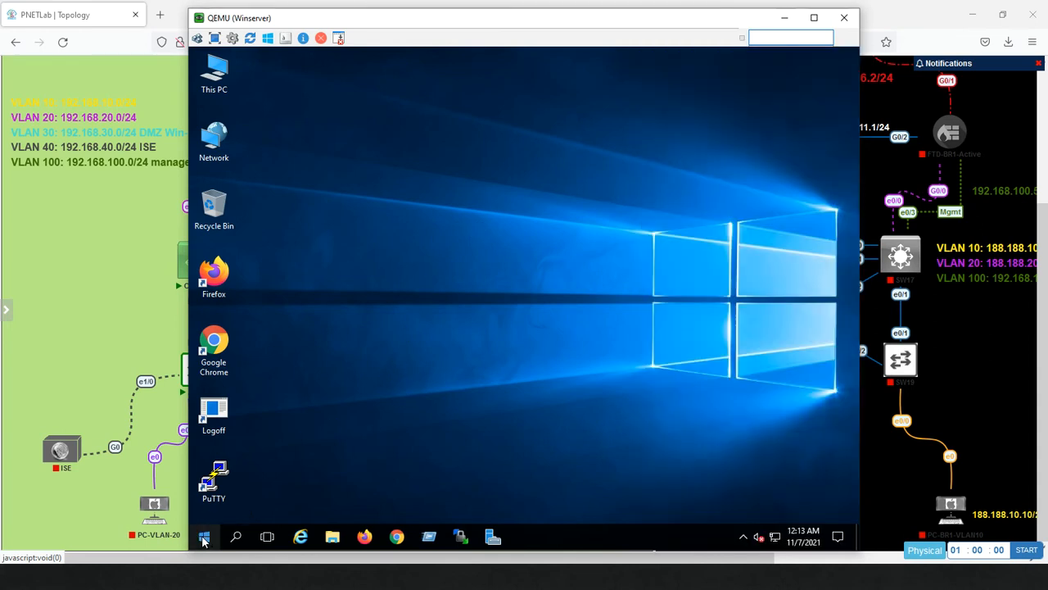
Launch Command Prompt by searching 'cmd' in the Start menu.
click(204, 537)
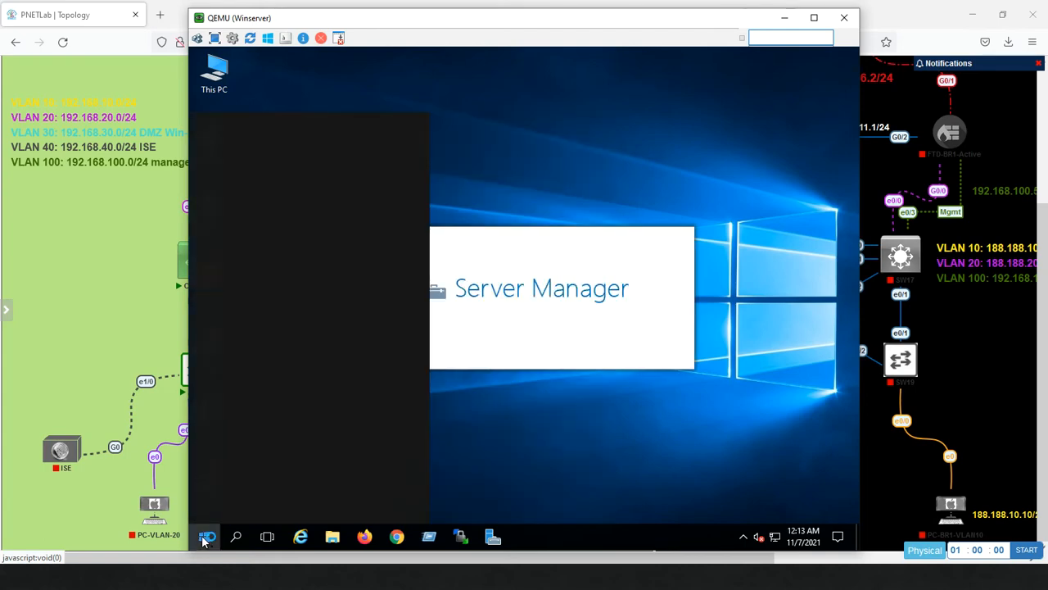
click(204, 538)
text(icm)
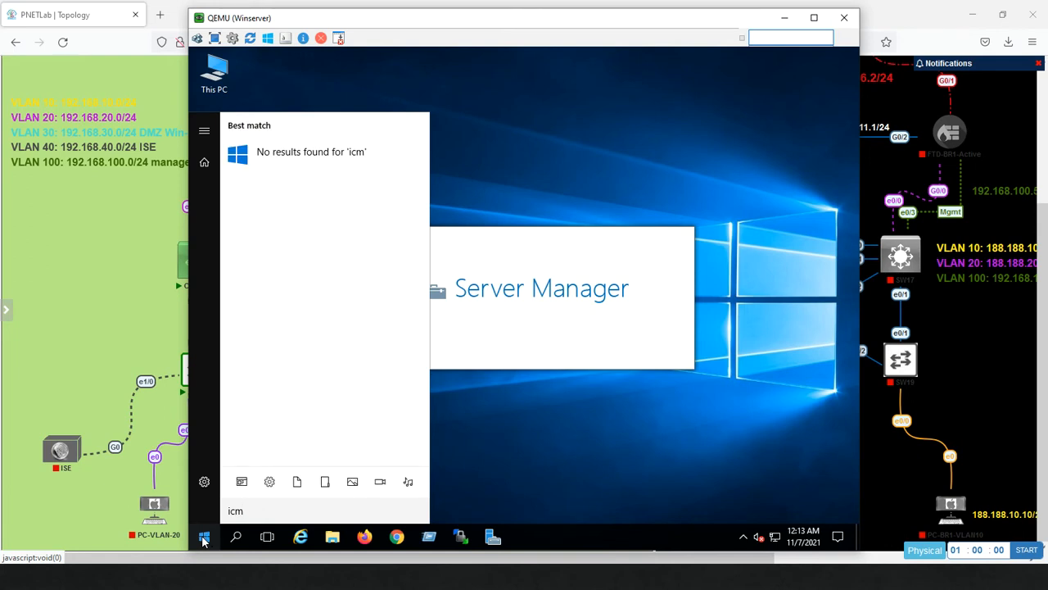
key(BackSpace)
key(BackSpace)
key(BackSpace)
text(cmd)
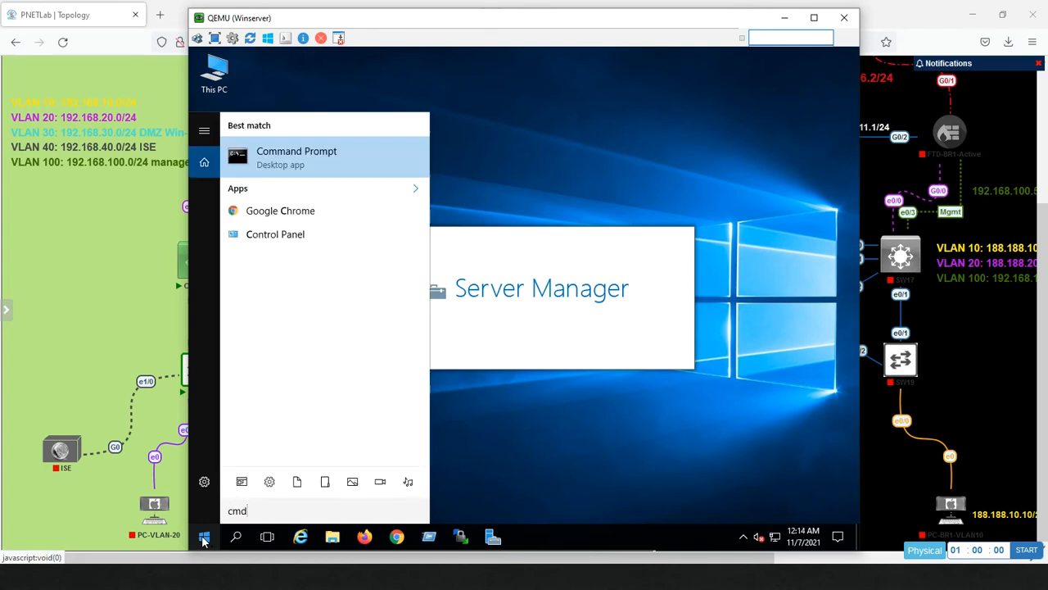
key(Return)
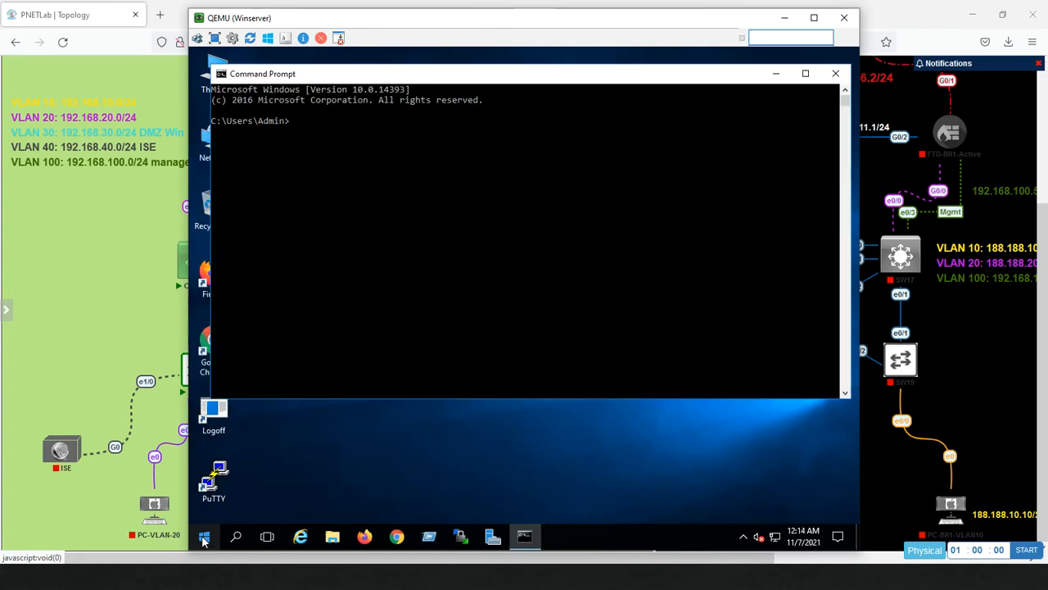
Check the server's address (192.168.10.12) with ipconfig and ping 8.8.8.8, stopping with Ctrl+C.
text(ipconfig)
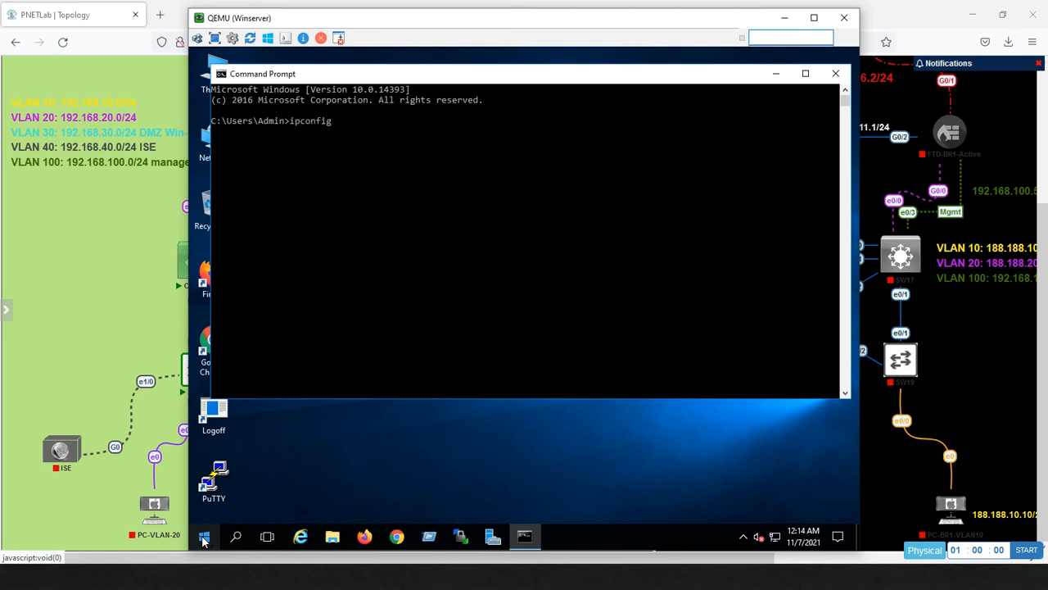
key(Return)
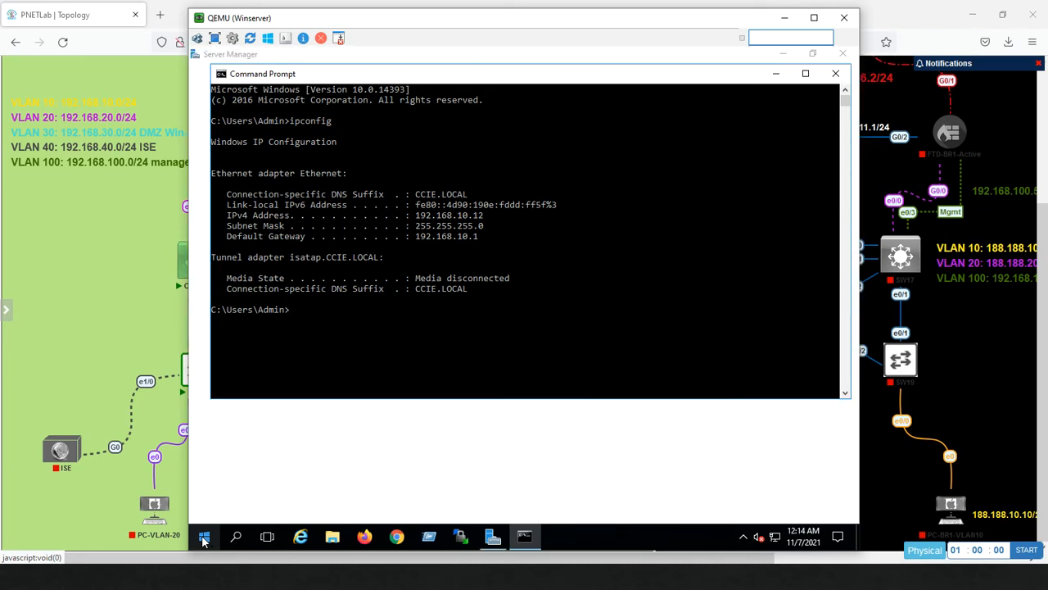
text(pi)
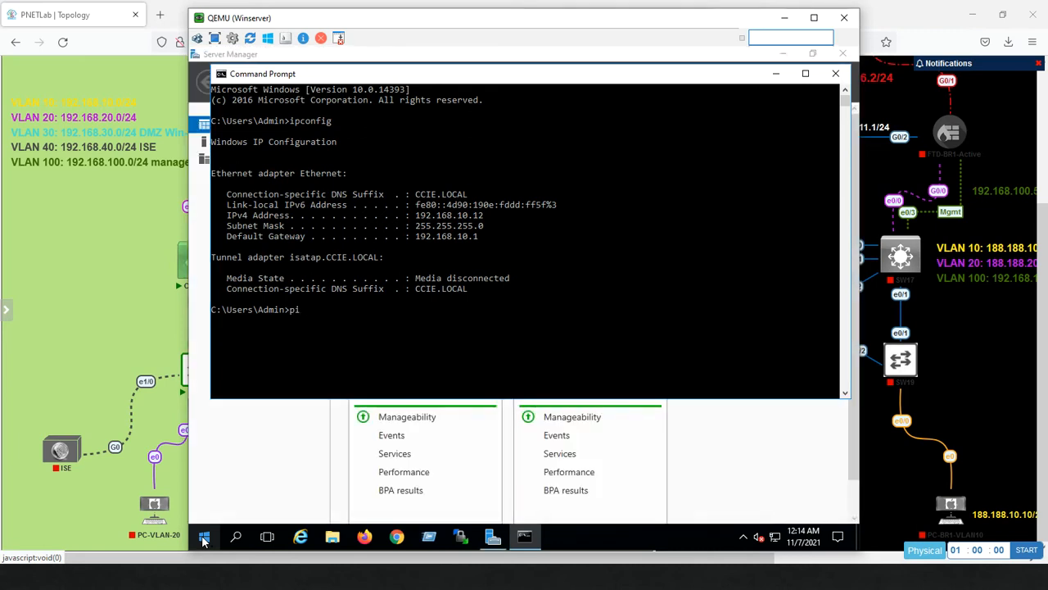
text(ng 8.8.8.8)
key(Return)
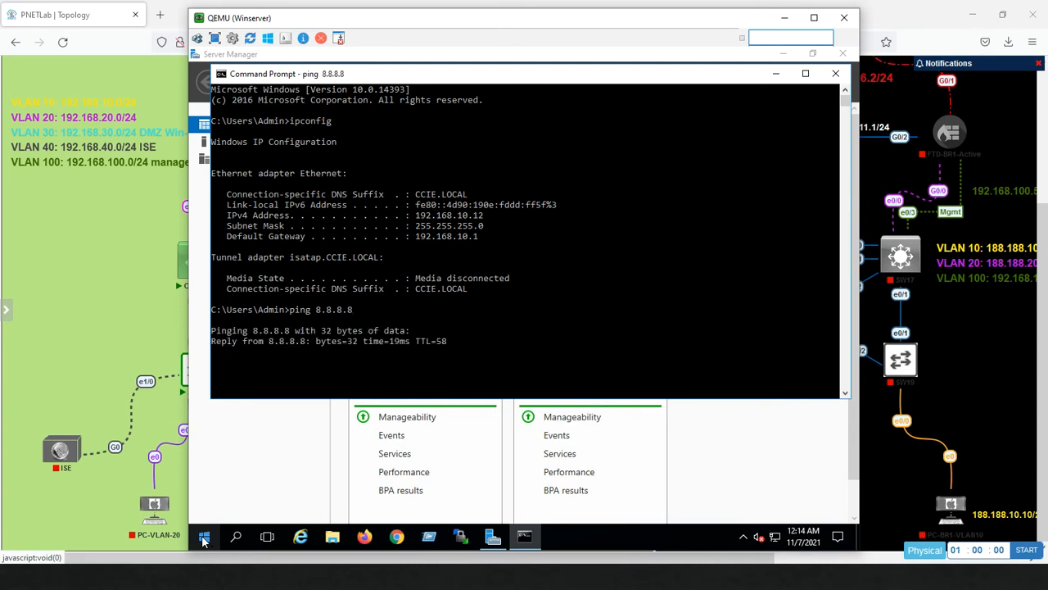
key(ctrl+c)
key(Return)
key(Return)
key(Return)
key(Return)
key(Return)
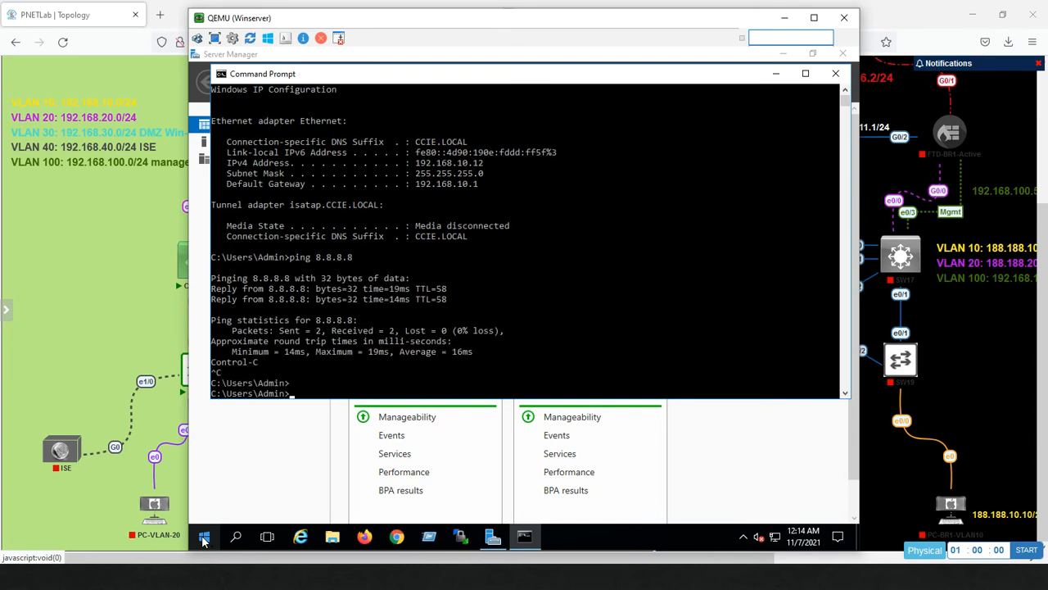
Ping 192.168.30.8 to confirm replies, then switch back to the management PC.
text(pi)
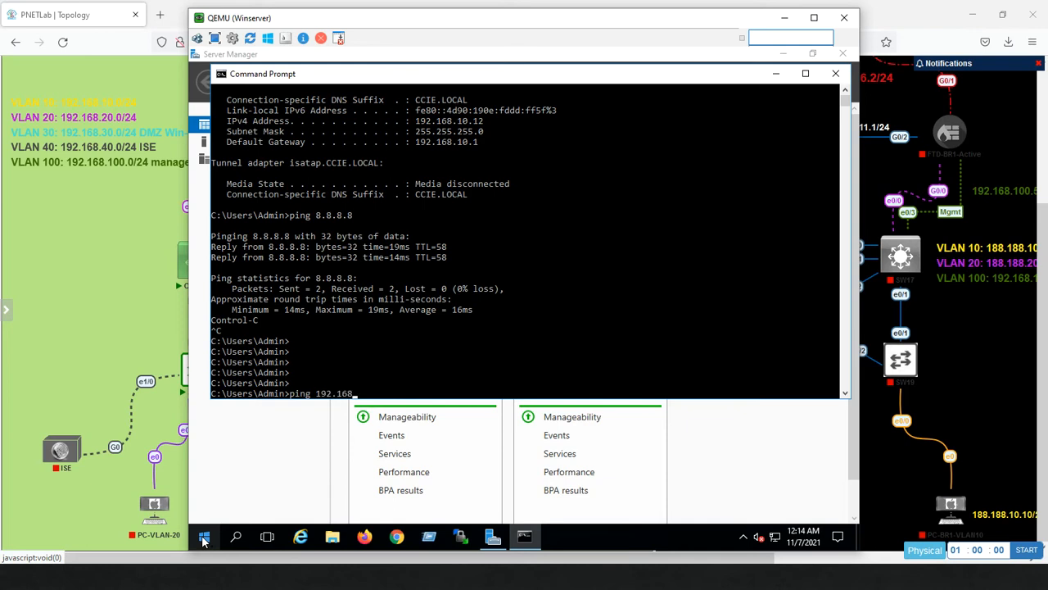
text(ng 192.168.30.8)
key(Return)
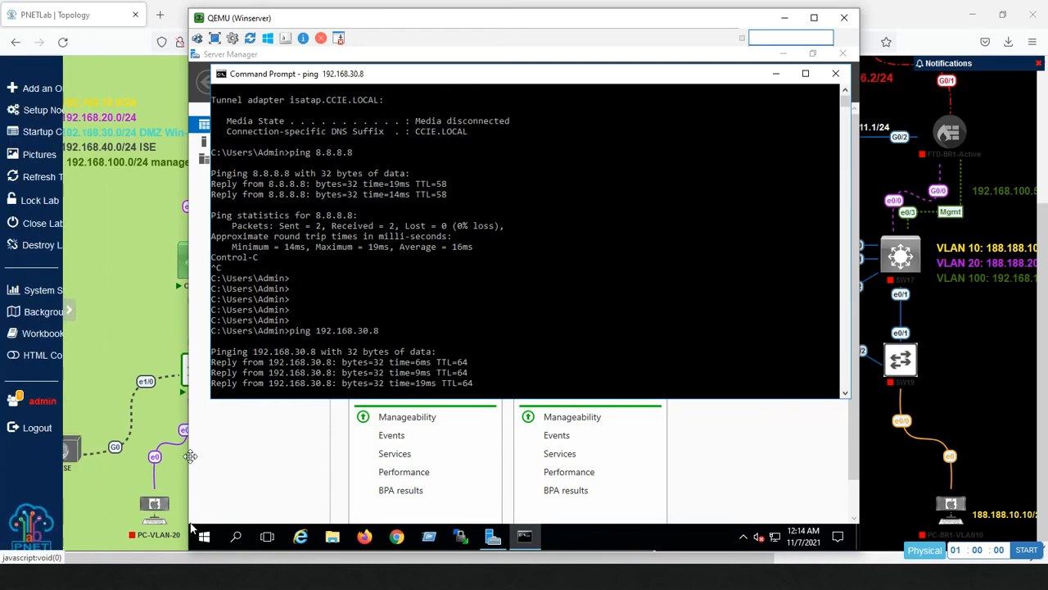
key(alt+Tab)
key(alt+Tab)
key(alt+Tab)
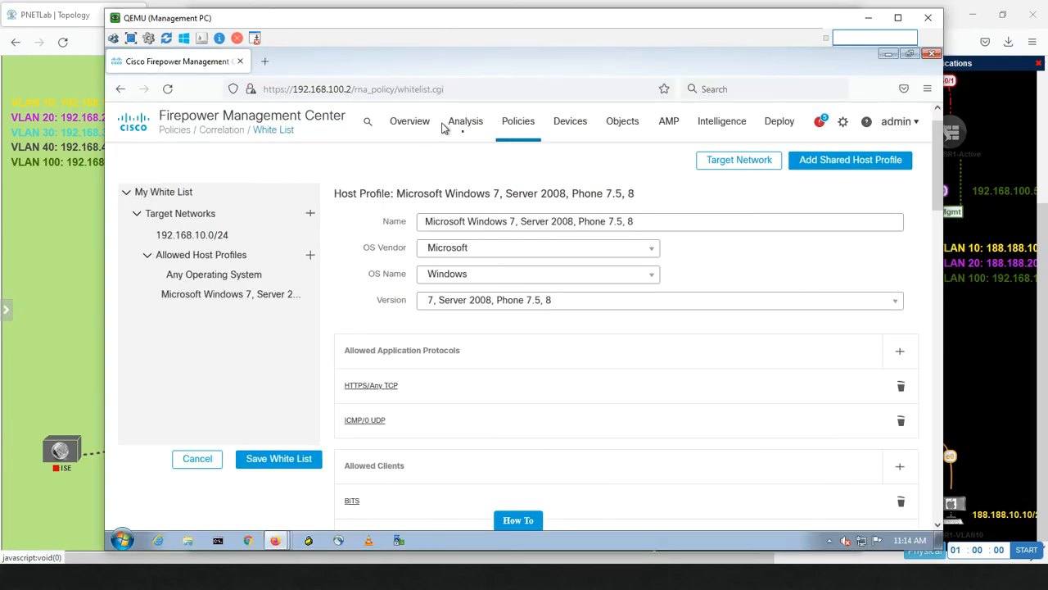
View the White List Violations page, then the Connection Events page.
mouse_move(465, 124)
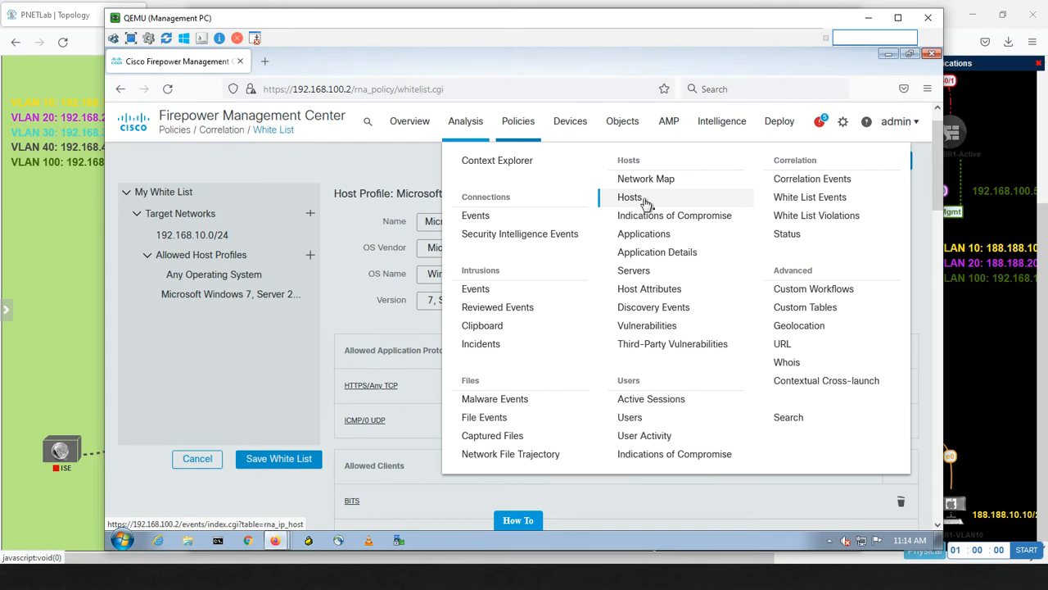
click(815, 216)
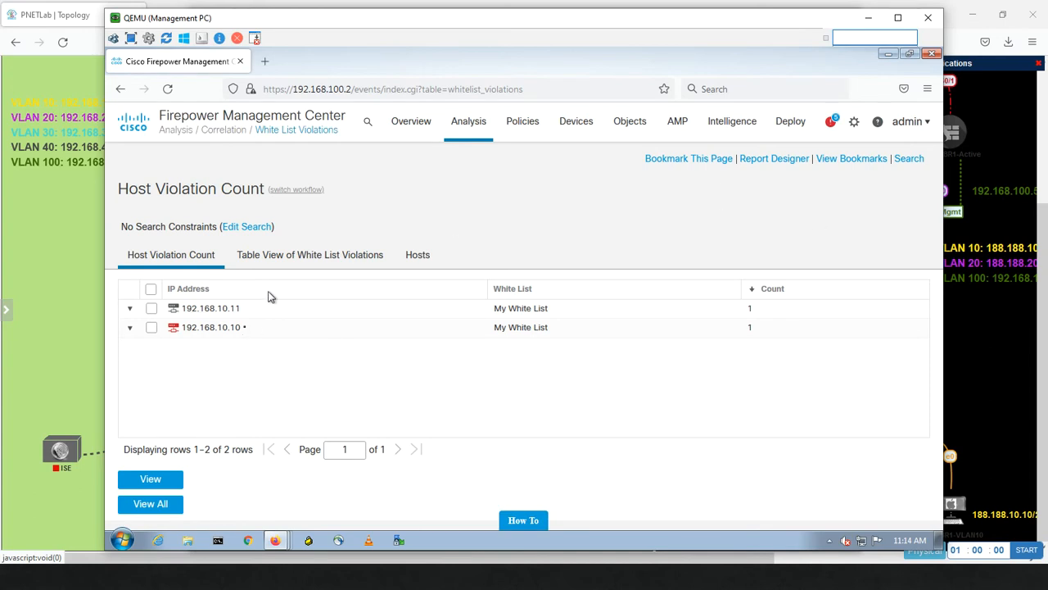
mouse_move(480, 123)
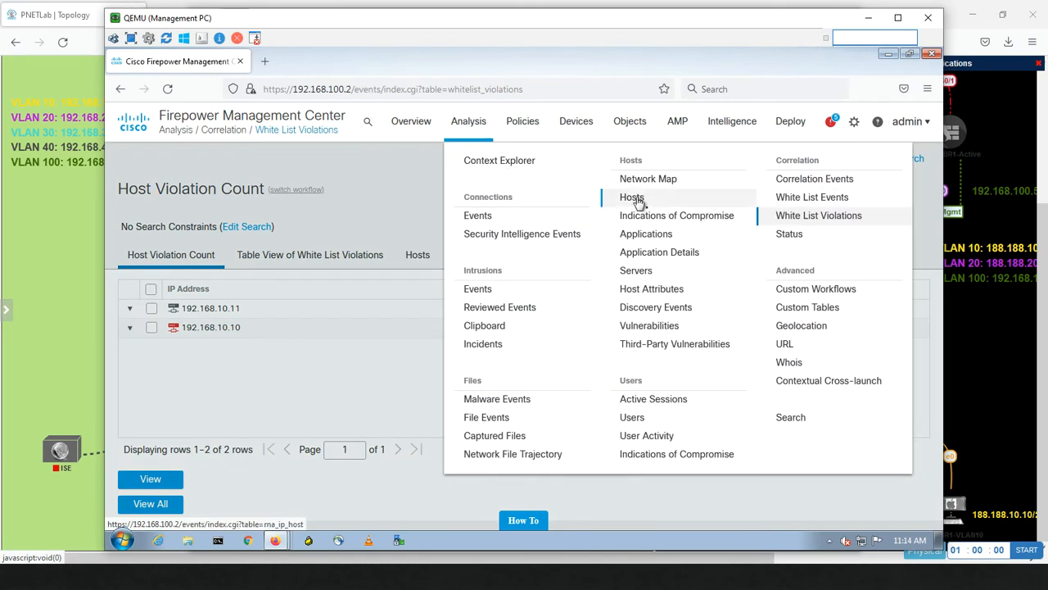
click(486, 213)
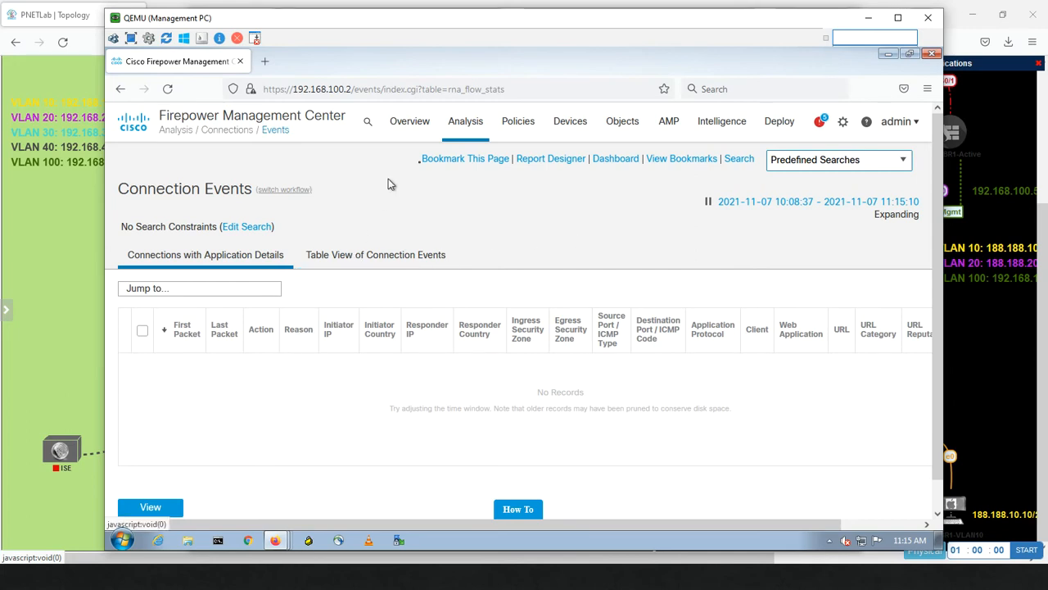
Show the Hosts page as a table and reload it with Resend to list four hosts.
click(463, 126)
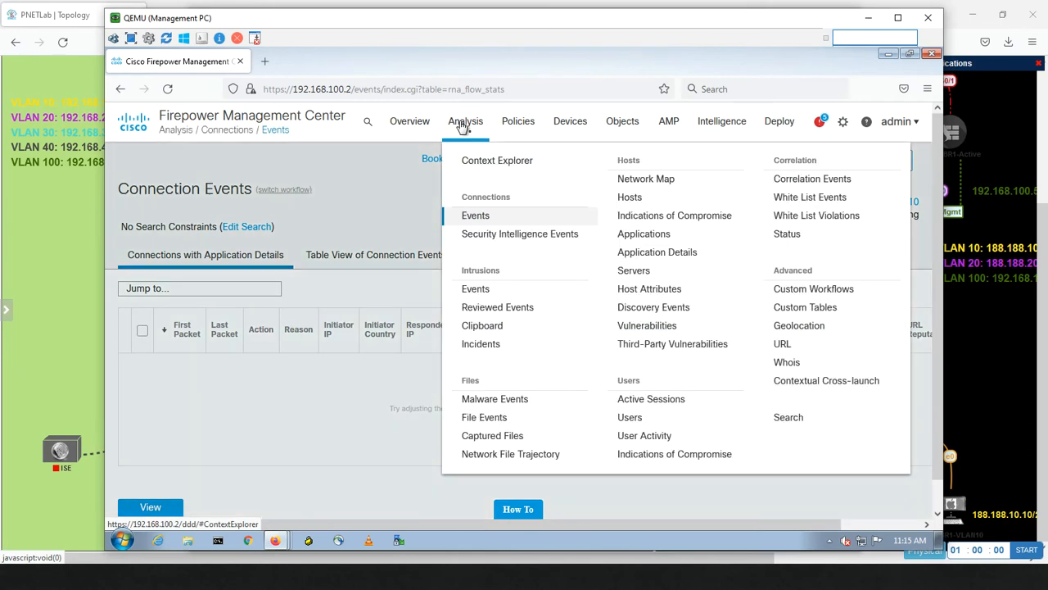
click(642, 202)
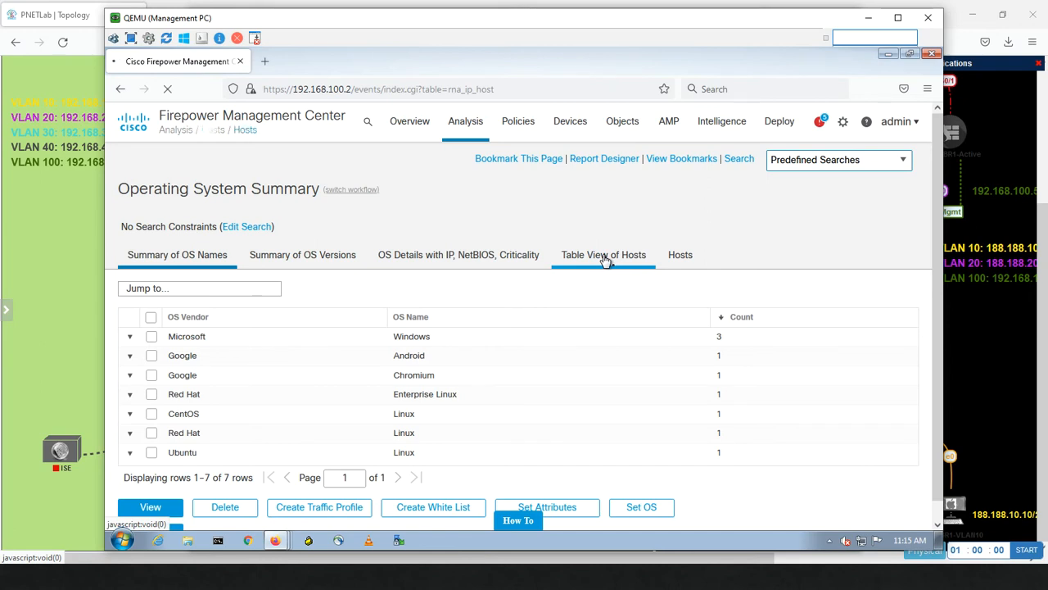
click(603, 257)
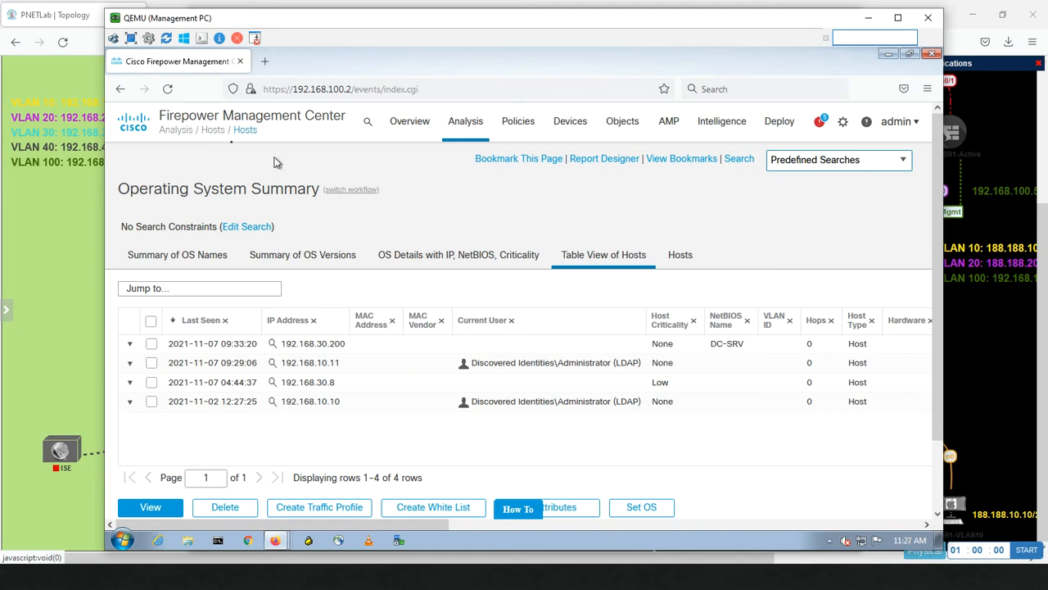
click(167, 90)
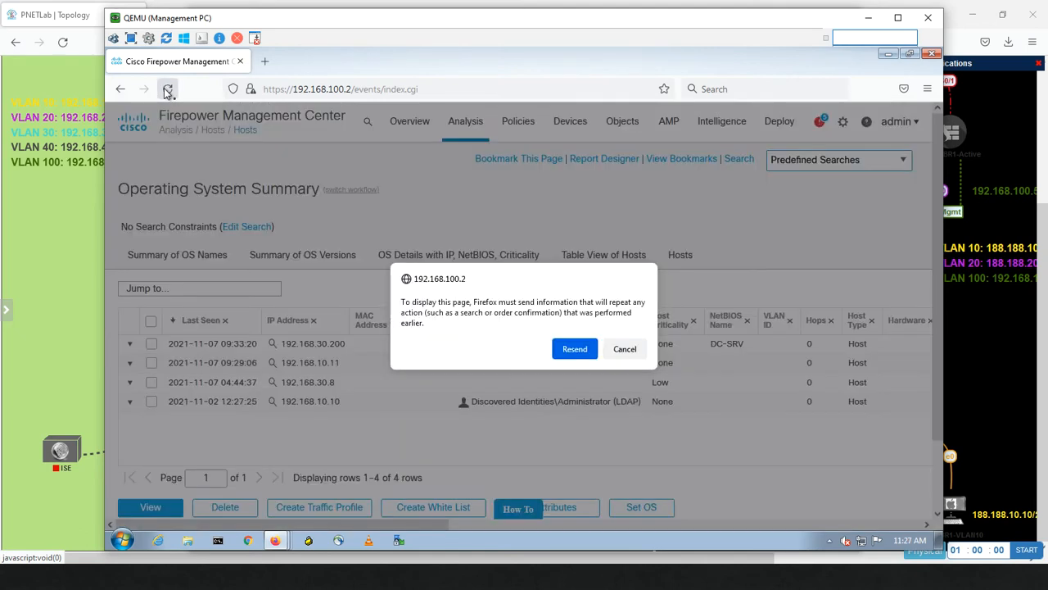
click(574, 349)
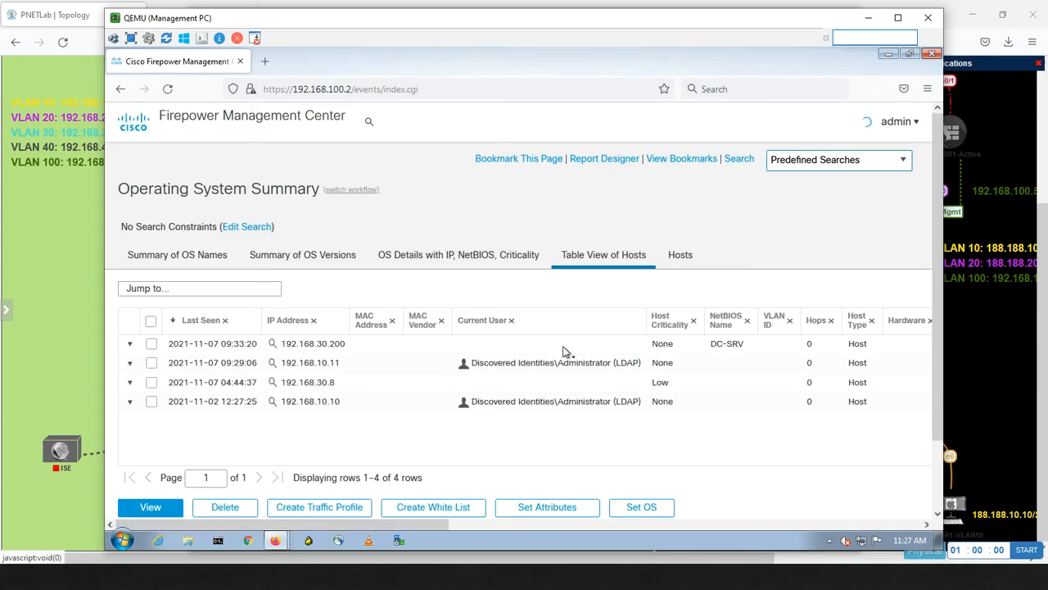
On the Winserver VM, dismiss the updates window, minimize Command Prompt, and close Server Manager.
key(alt+Tab)
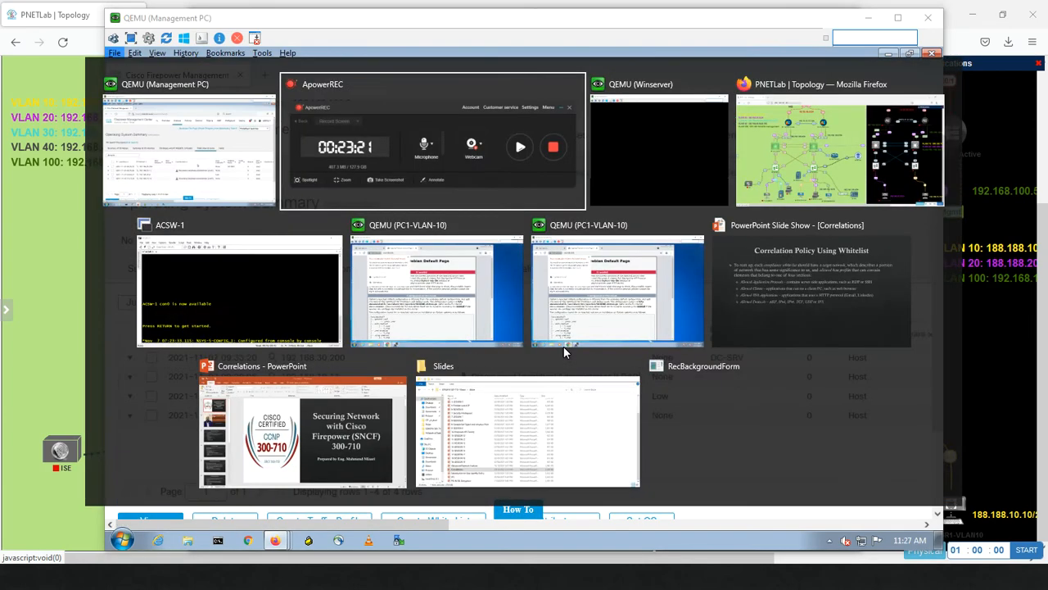
key(alt+Tab)
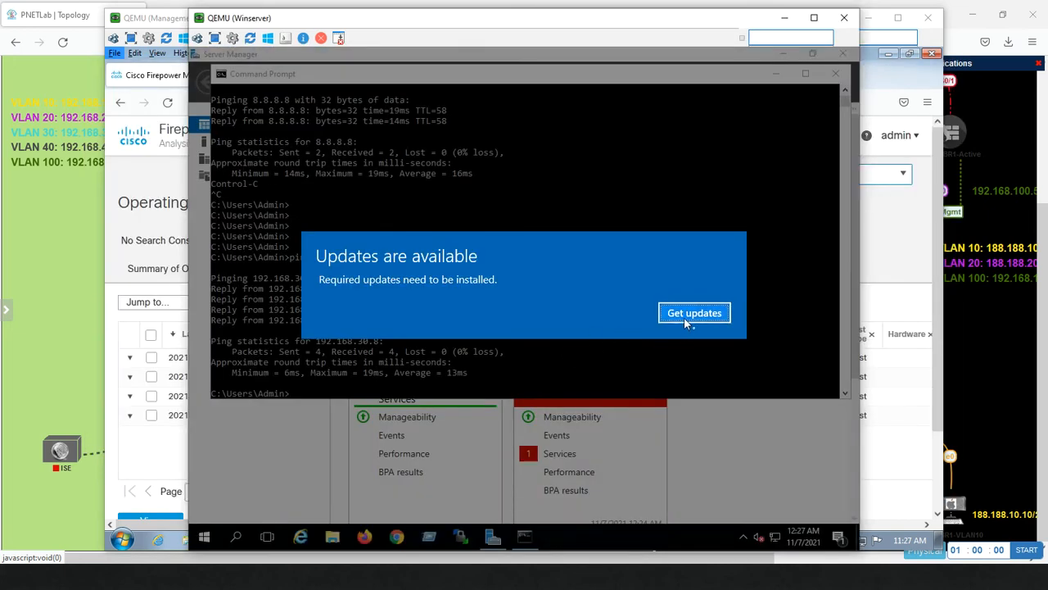
click(684, 317)
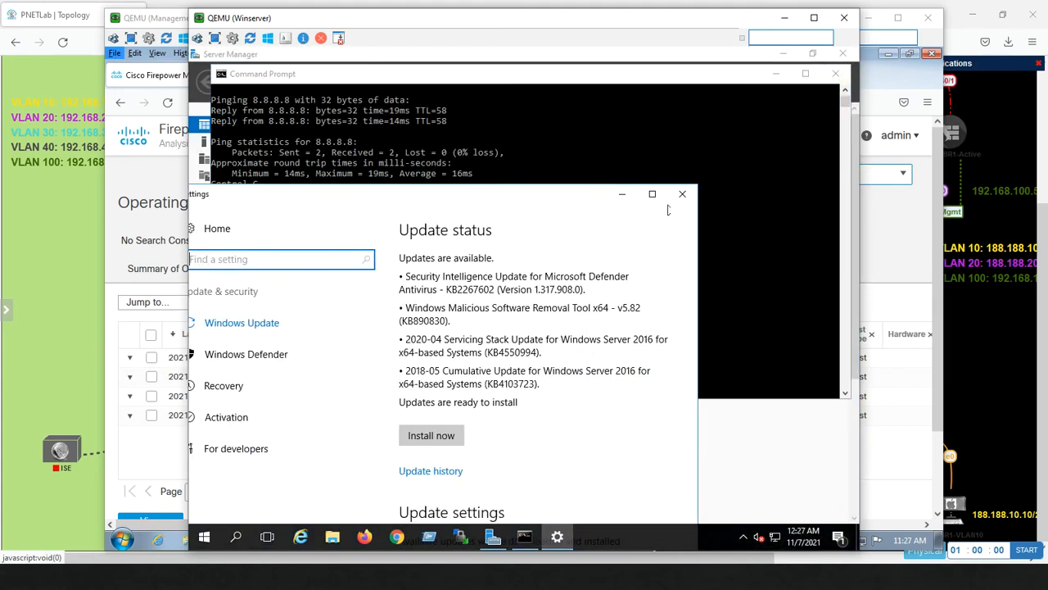
click(684, 199)
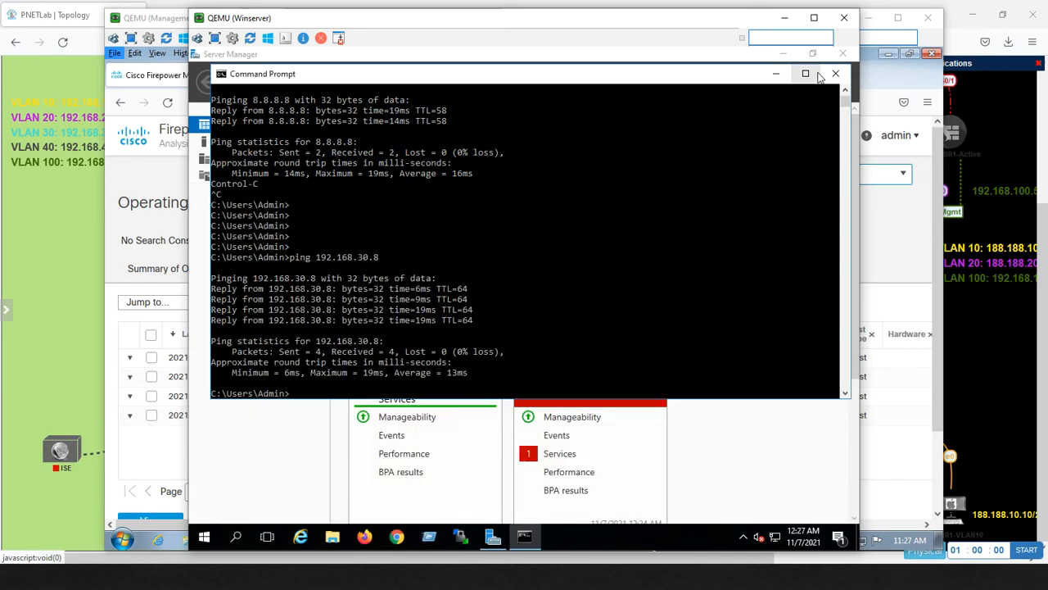
click(777, 75)
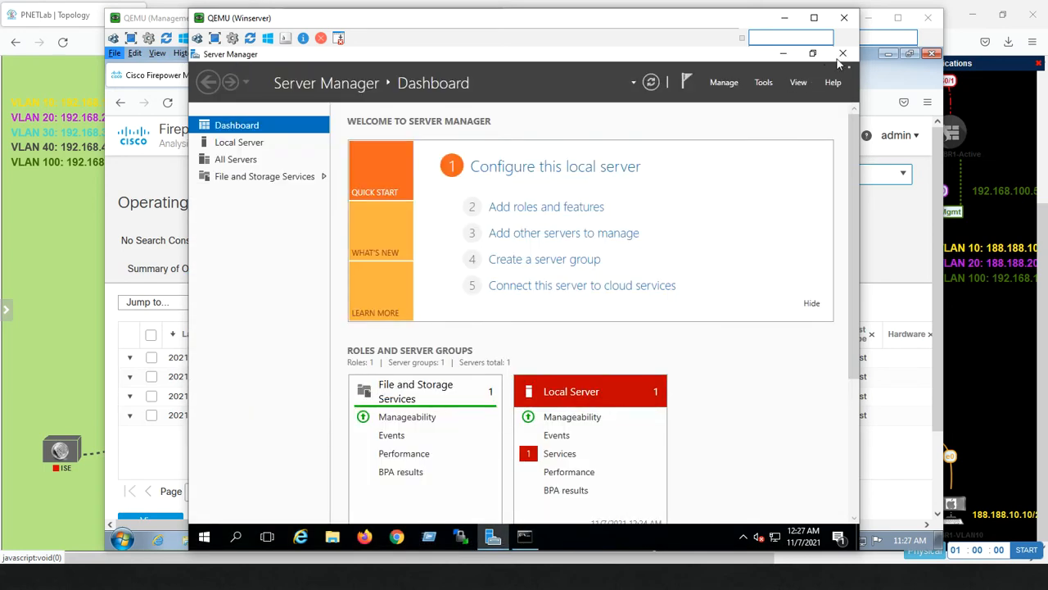
click(842, 54)
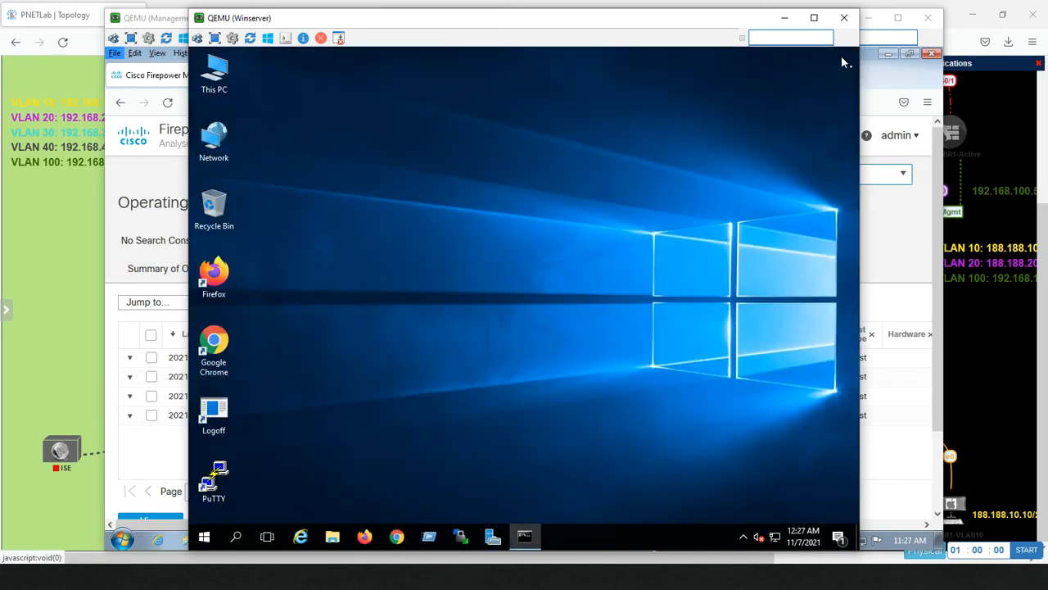
Launch Firefox, rerun ipconfig to confirm 192.168.10.12, and bring Firefox forward.
click(366, 537)
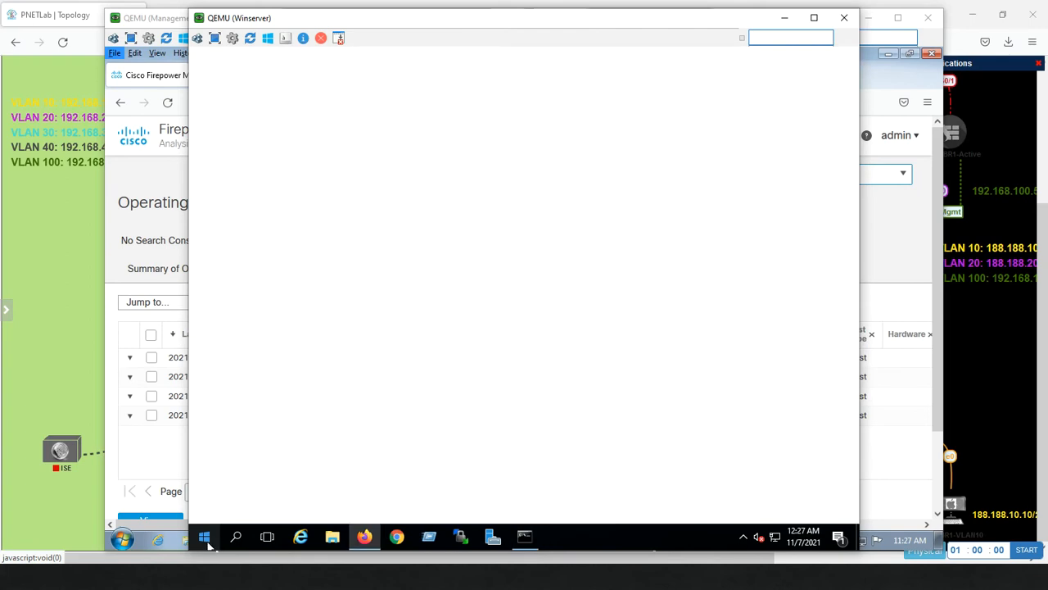
click(205, 539)
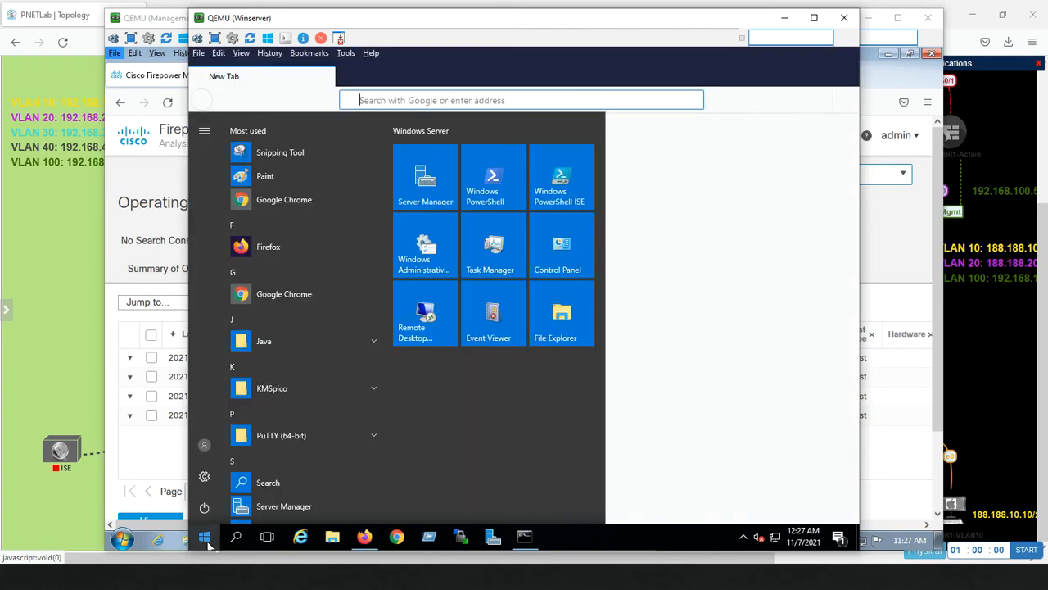
click(525, 537)
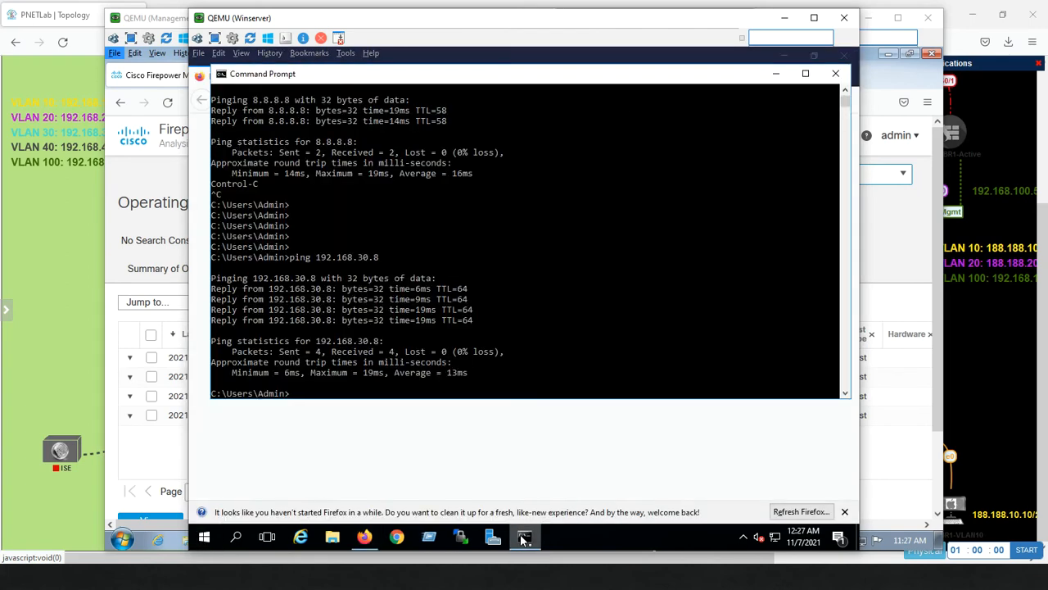
text(ipconfig)
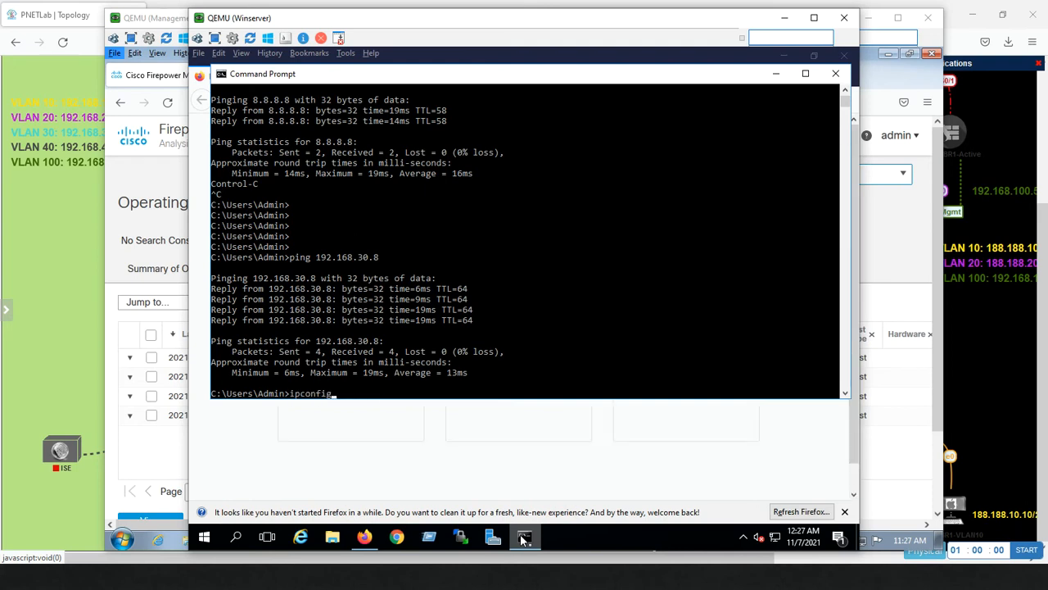
key(Return)
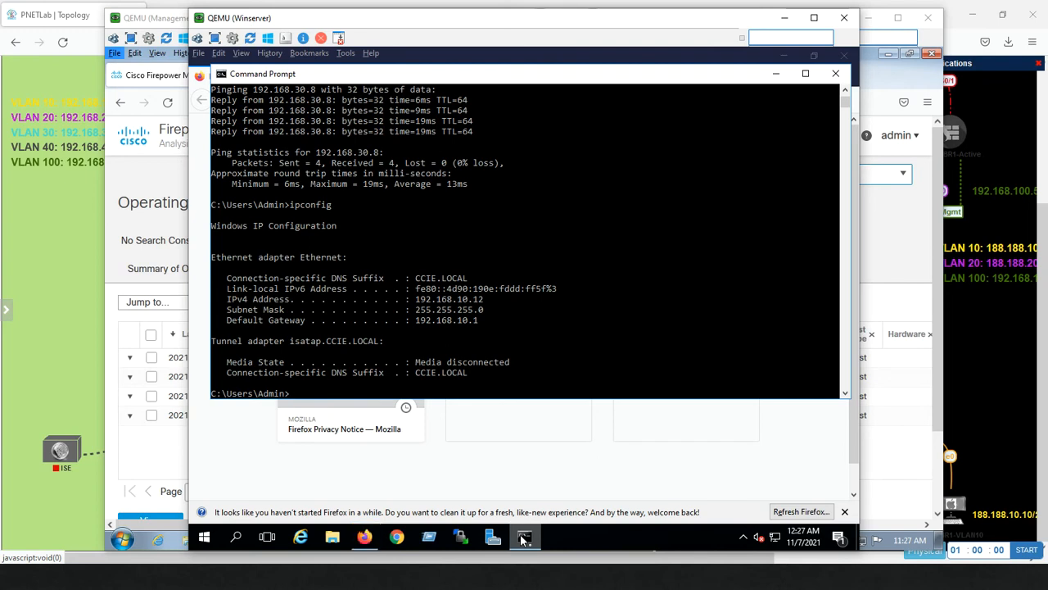
click(450, 461)
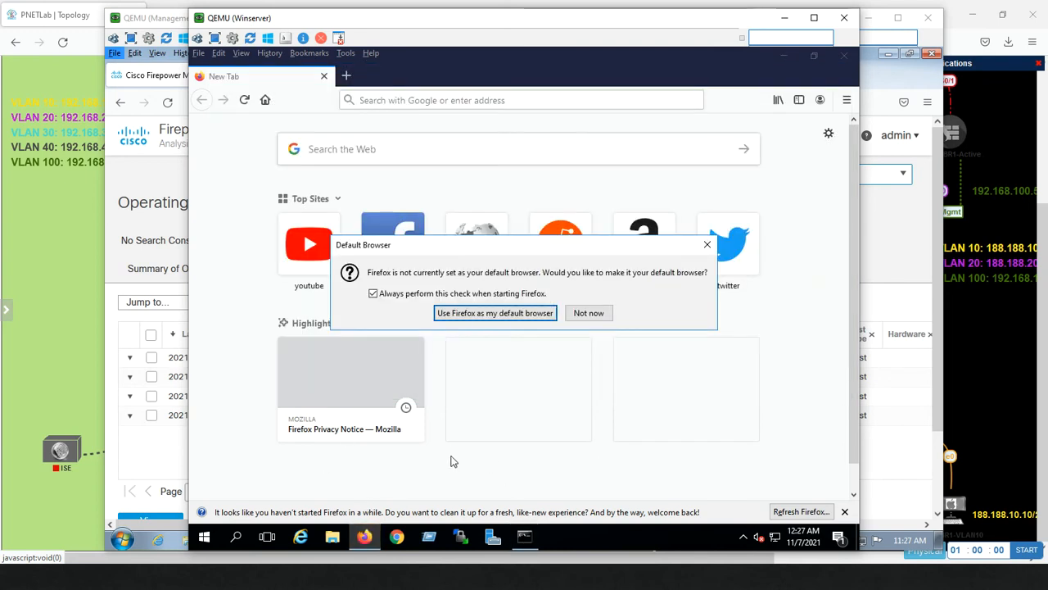
Decline default browser, load youtube.com past the certificate warning, then minimize Firefox and Command Prompt.
click(589, 313)
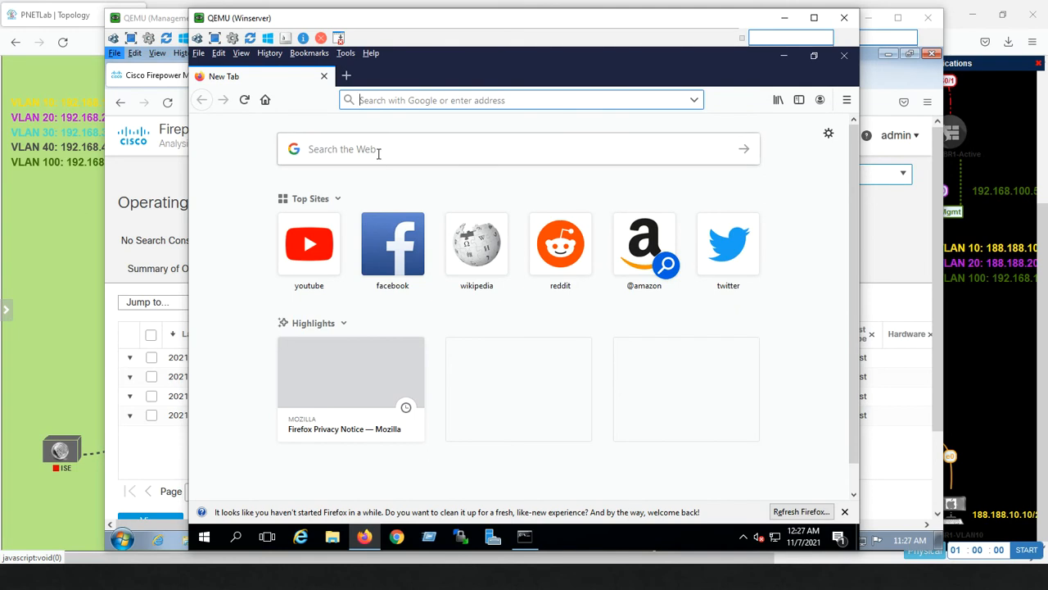
click(324, 254)
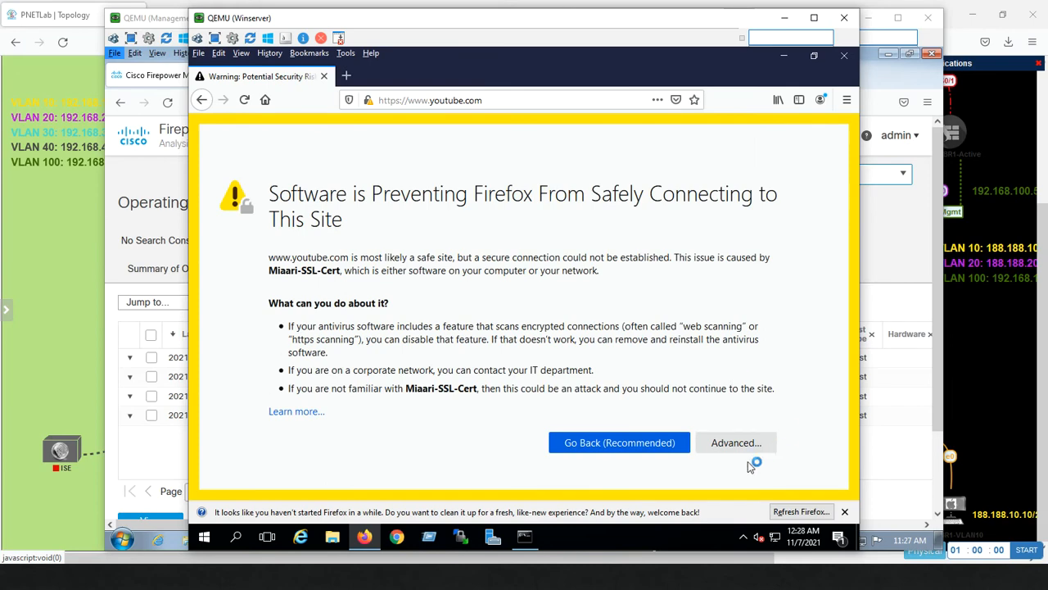
click(726, 444)
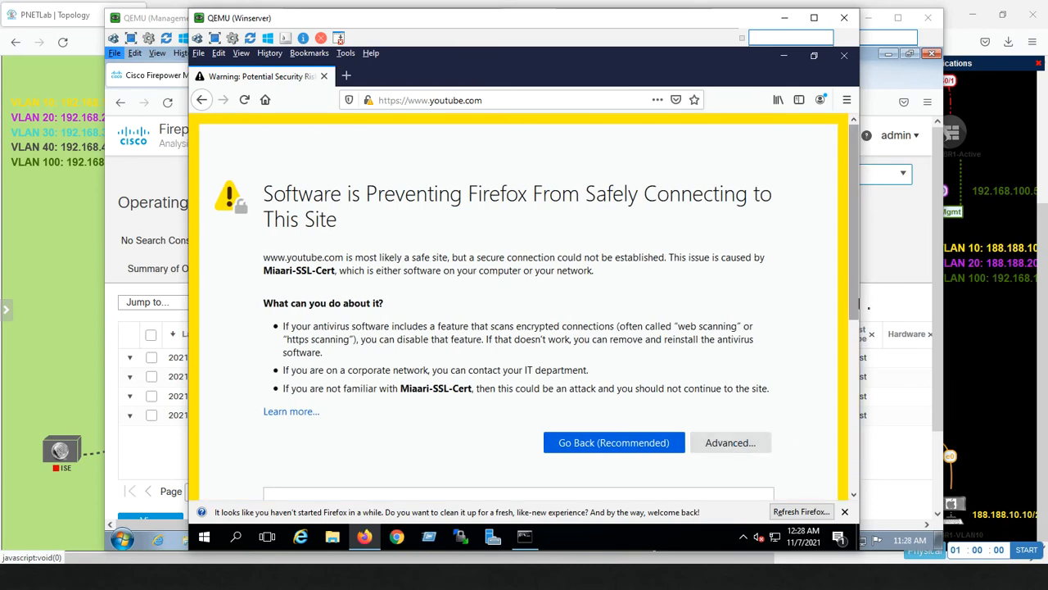
scroll(710, 475, down, 4)
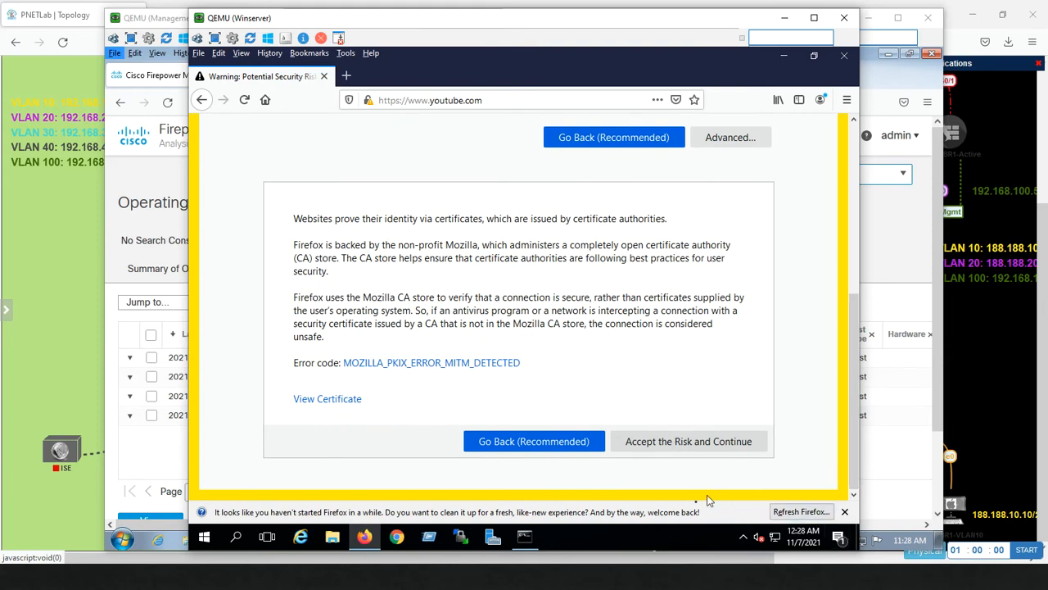
click(671, 450)
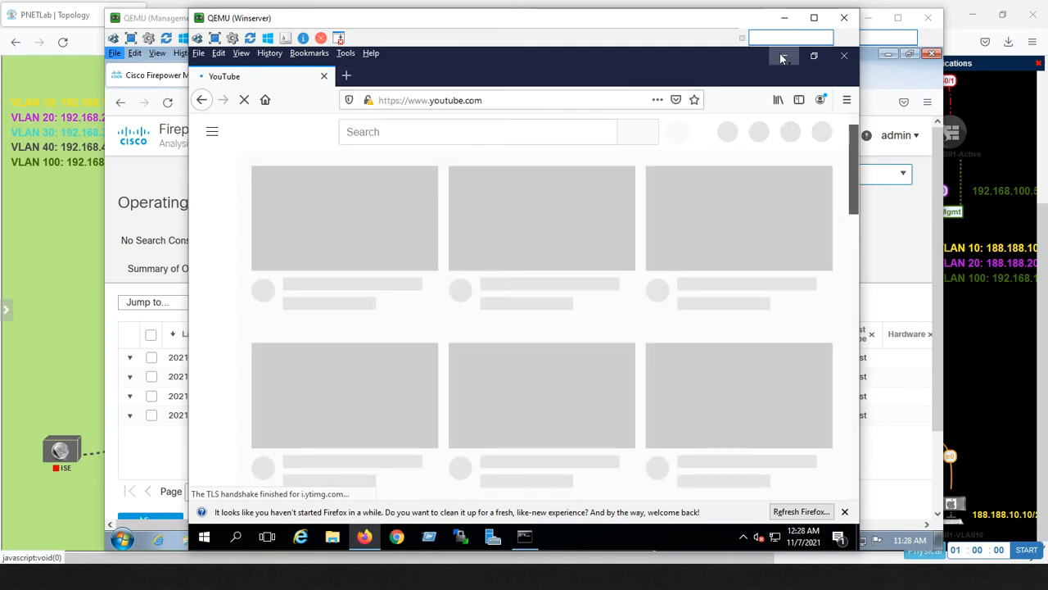
click(782, 55)
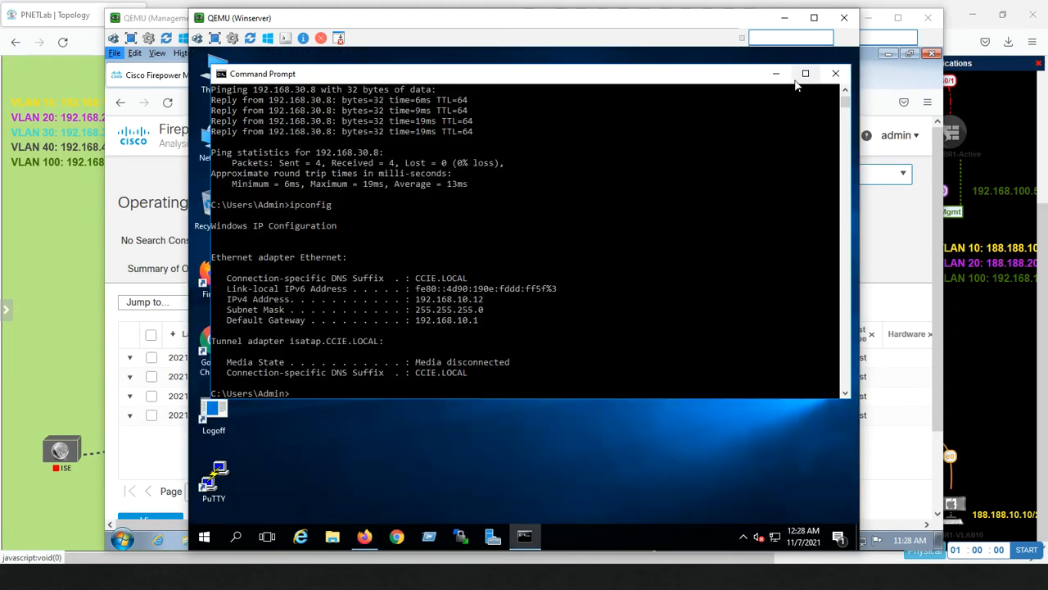
click(776, 75)
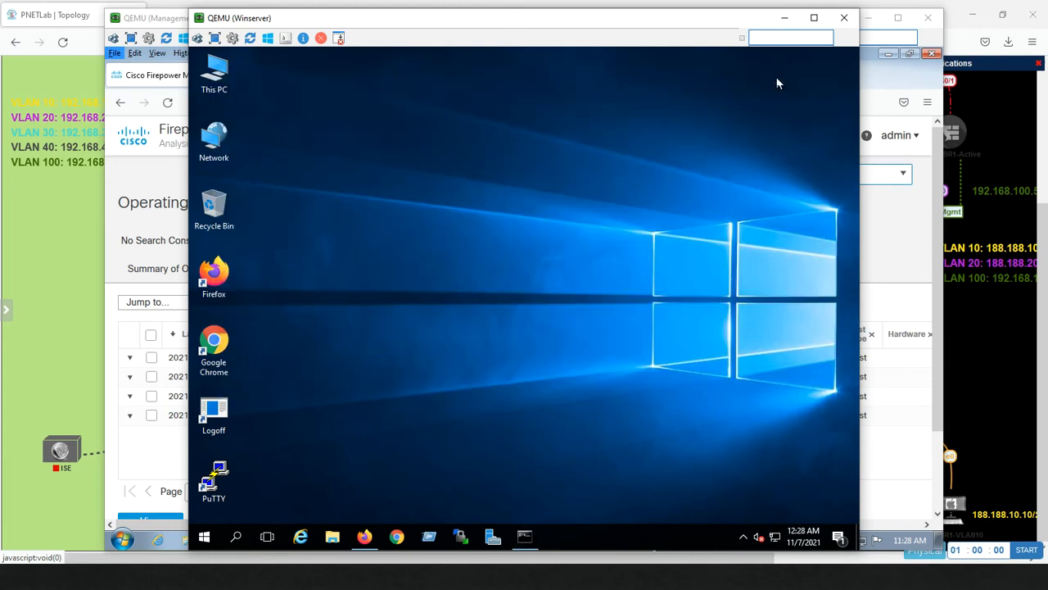
Start a PuTTY SSH session to 192.168.100.40, accept the host key, and enter username admin.
double_click(219, 472)
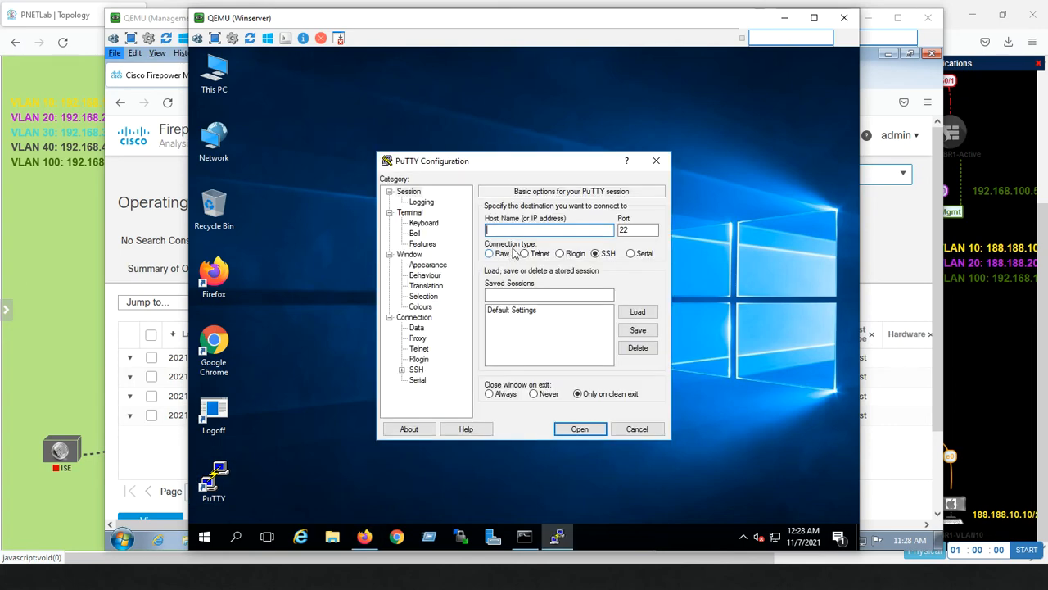
text(192.168.100.40)
key(Return)
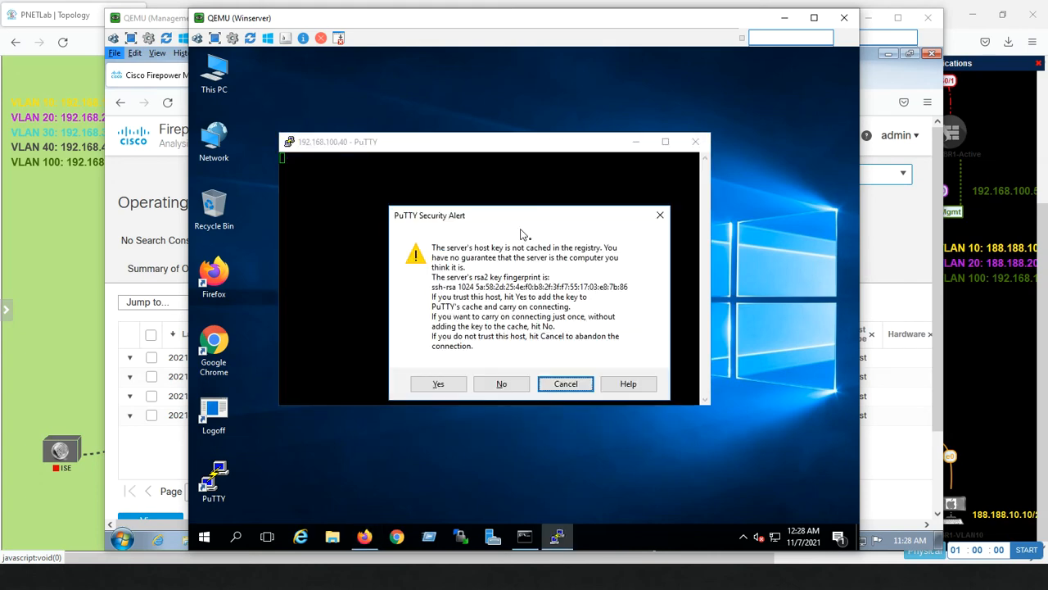
click(438, 385)
text(as: a)
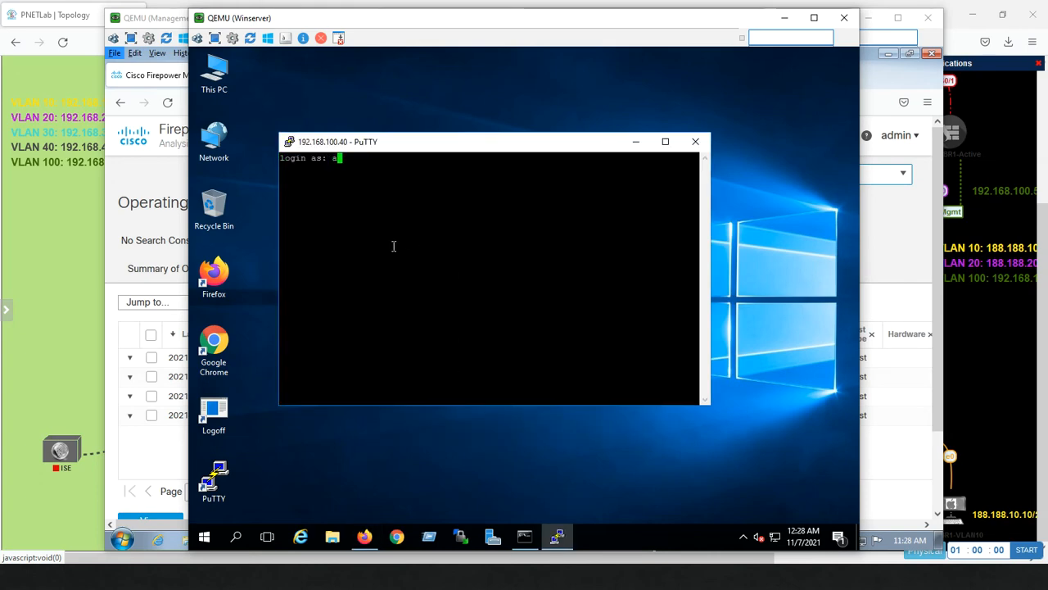
text(dmin)
key(Return)
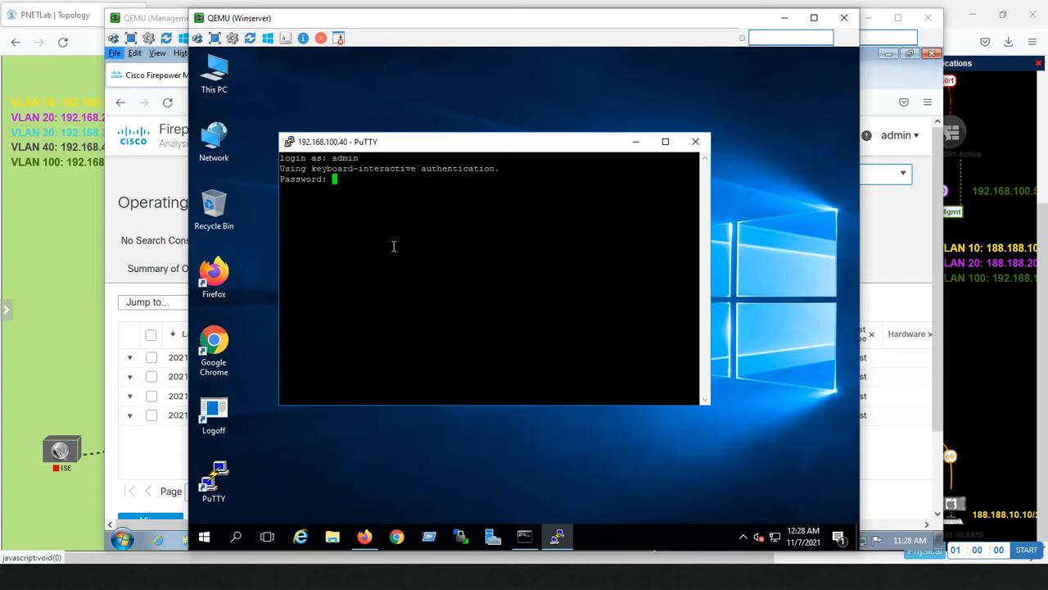
Submit the password and enable password to reach NULL-ROUTE#, then minimize PuTTY and the Winserver console.
key(Return)
text(en)
key(Return)
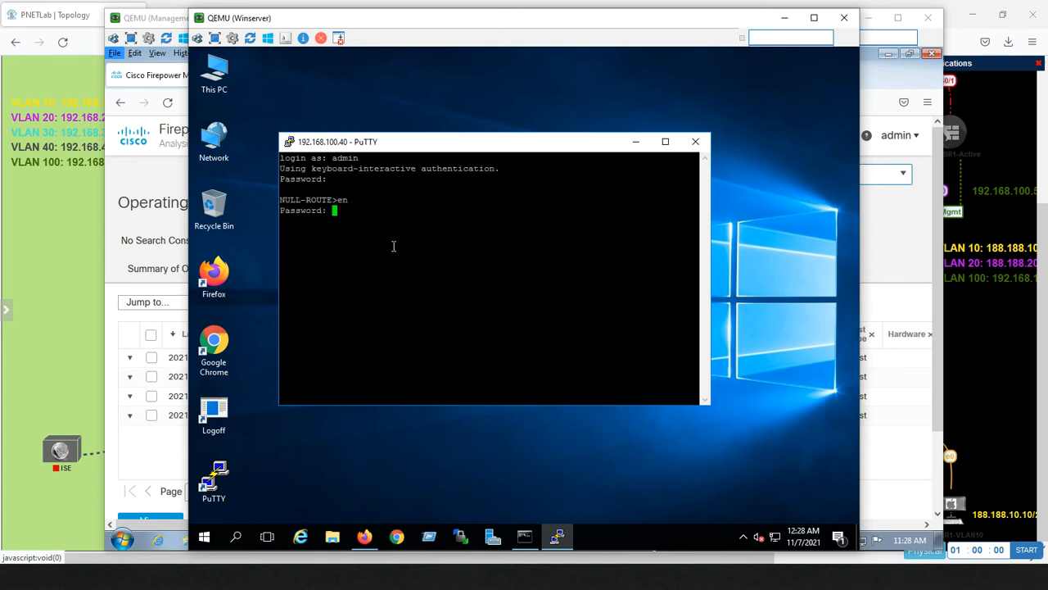
key(Return)
key(Return)
key(Return)
key(Return)
key(Return)
key(Return)
key(Return)
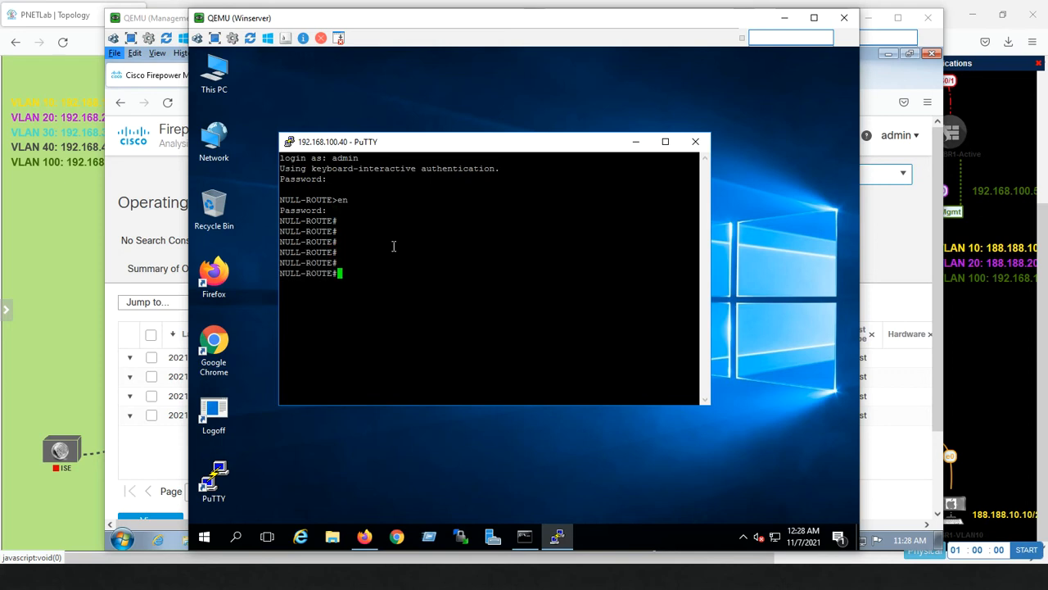
click(635, 141)
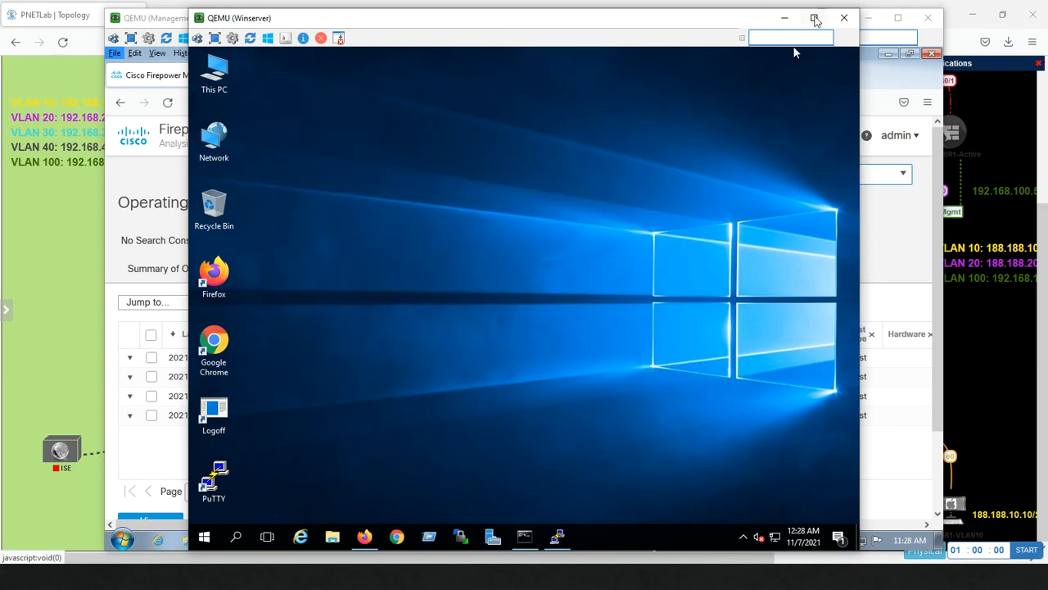
click(786, 21)
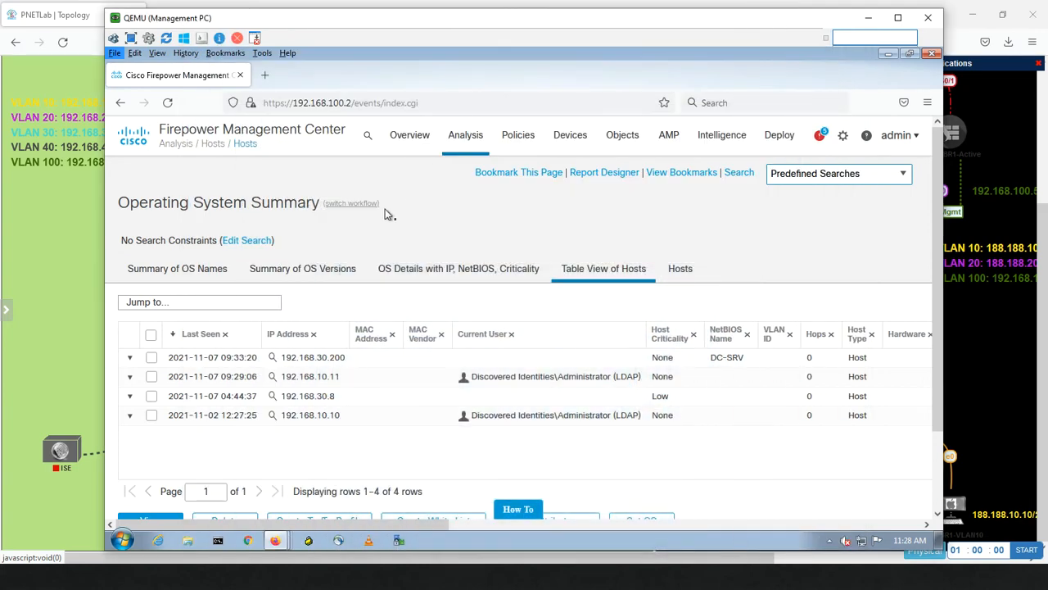
Go to Analysis > Connections > Events to view the Connection Events page.
click(457, 141)
click(478, 216)
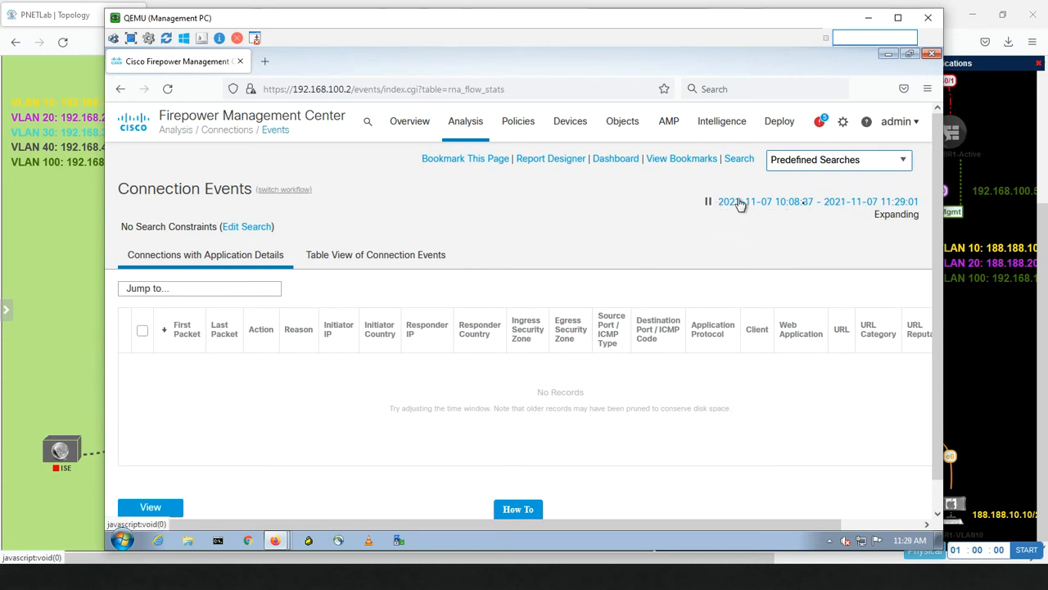
Pause and resume the connection events time window, then switch to the table view.
click(888, 164)
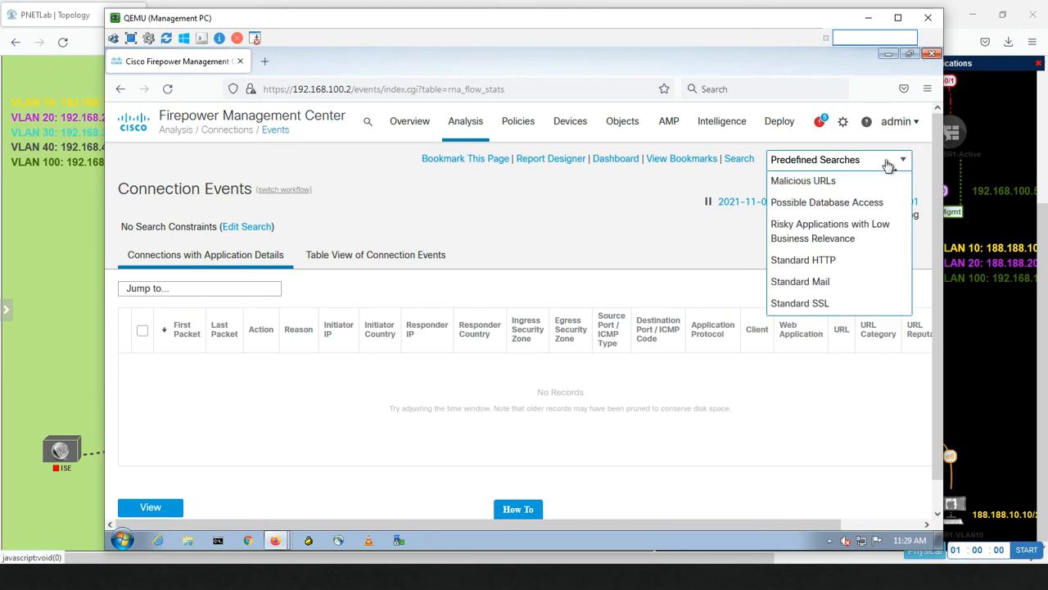
click(674, 175)
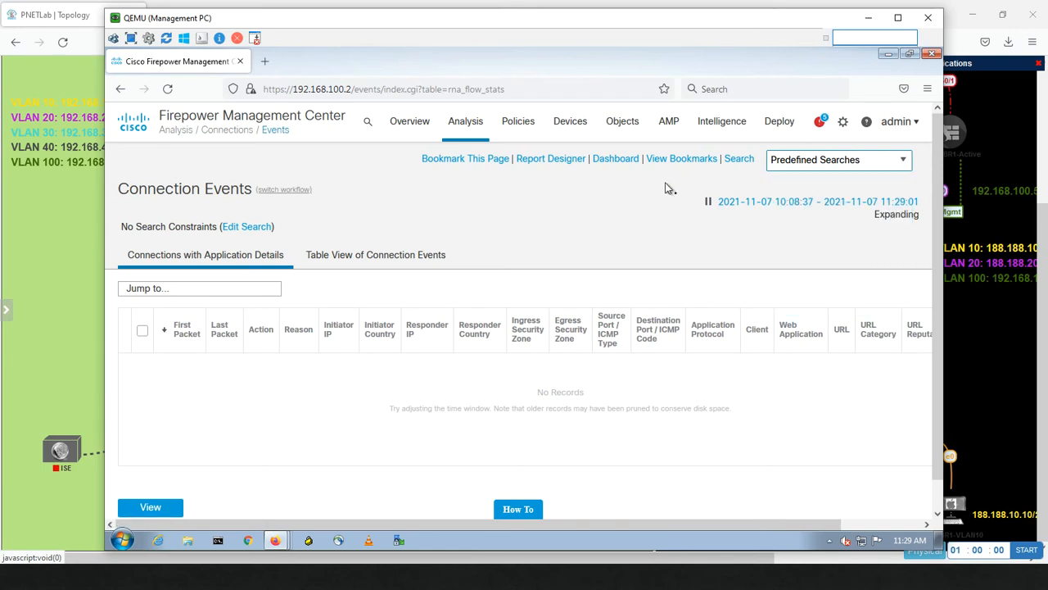
click(709, 202)
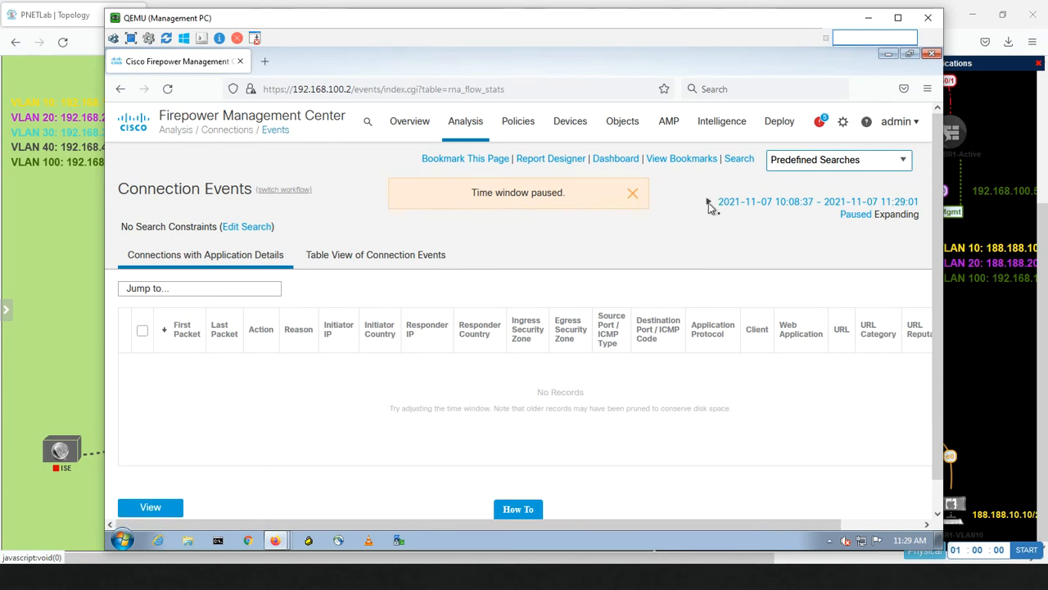
click(633, 194)
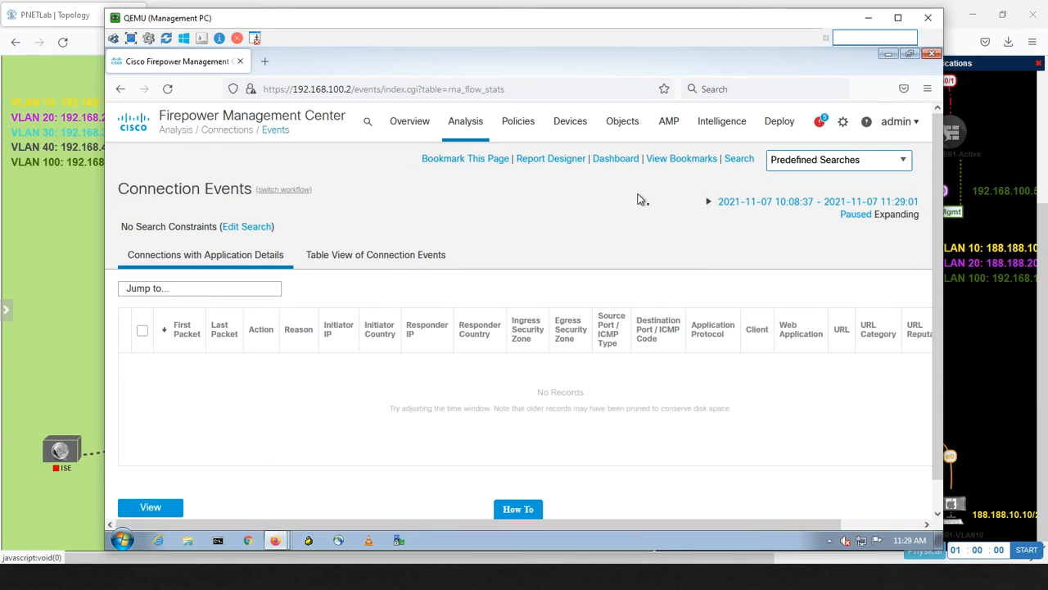
click(709, 205)
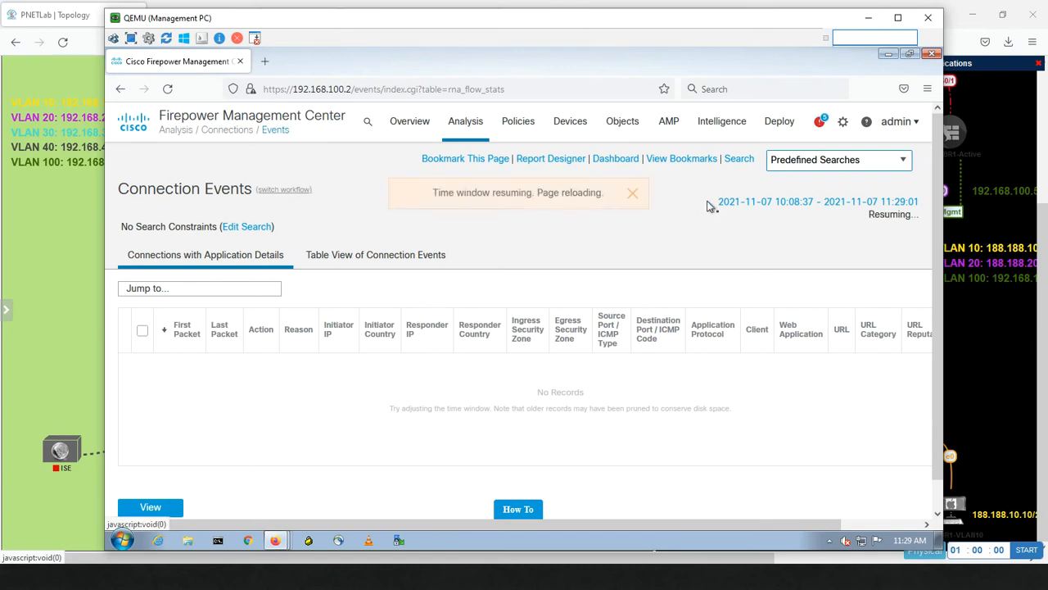
click(635, 196)
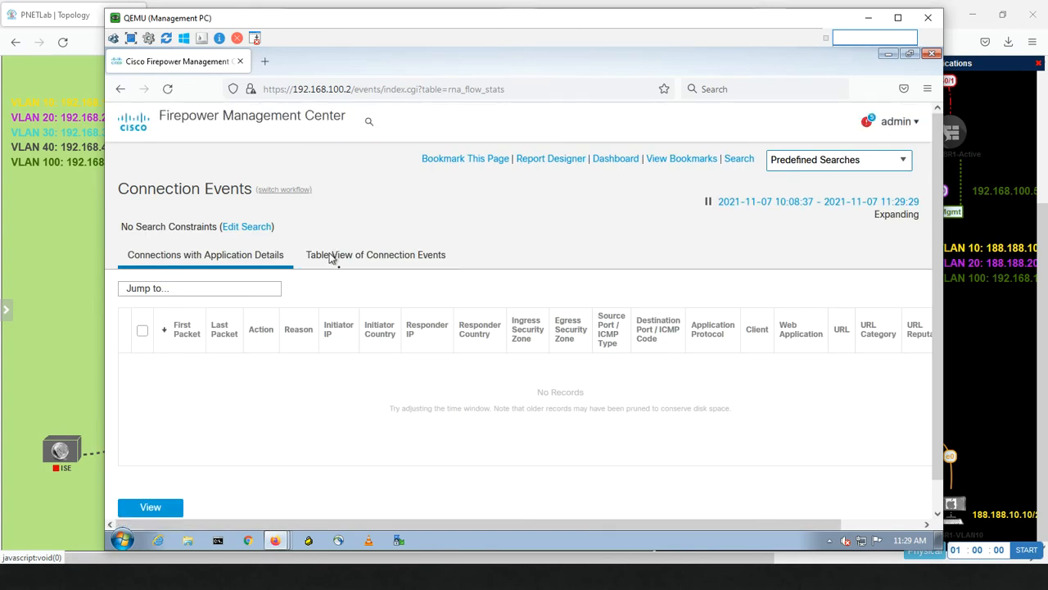
click(332, 259)
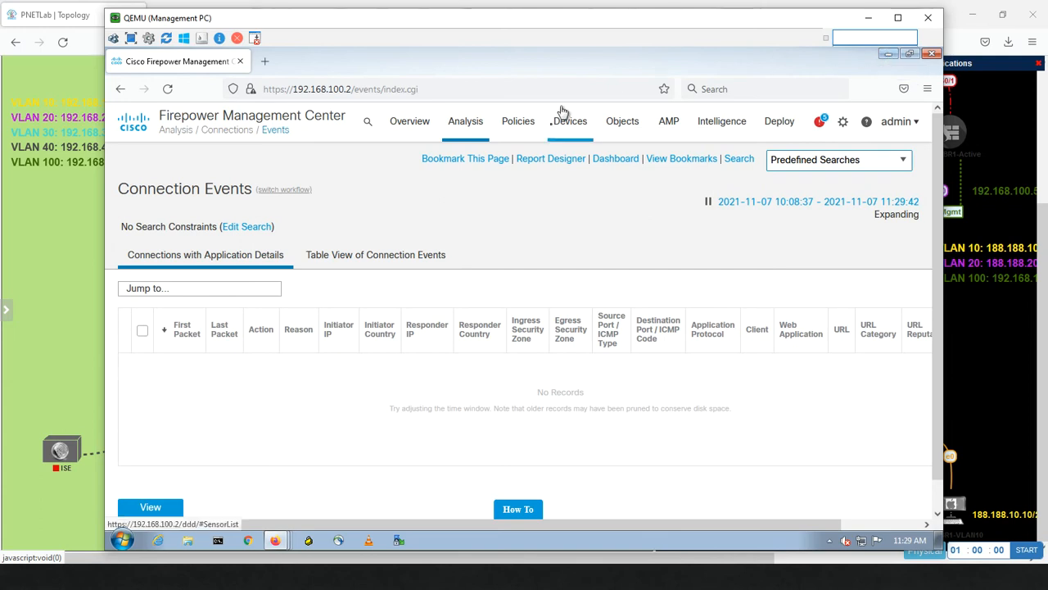
Reload the page with Resend, visit Analysis > Hosts, then return to Connection Events.
click(459, 123)
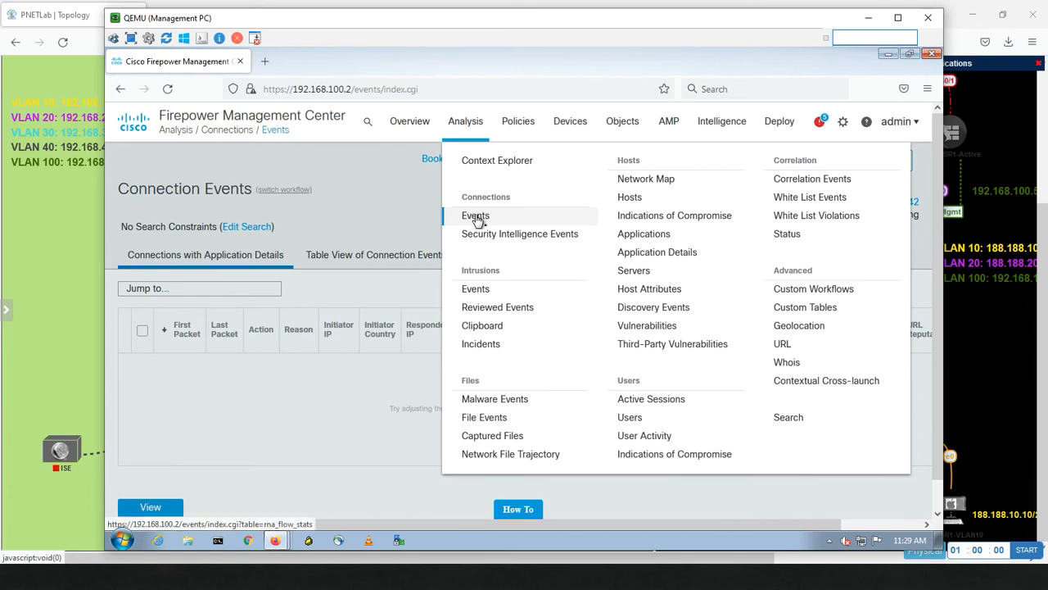
click(168, 90)
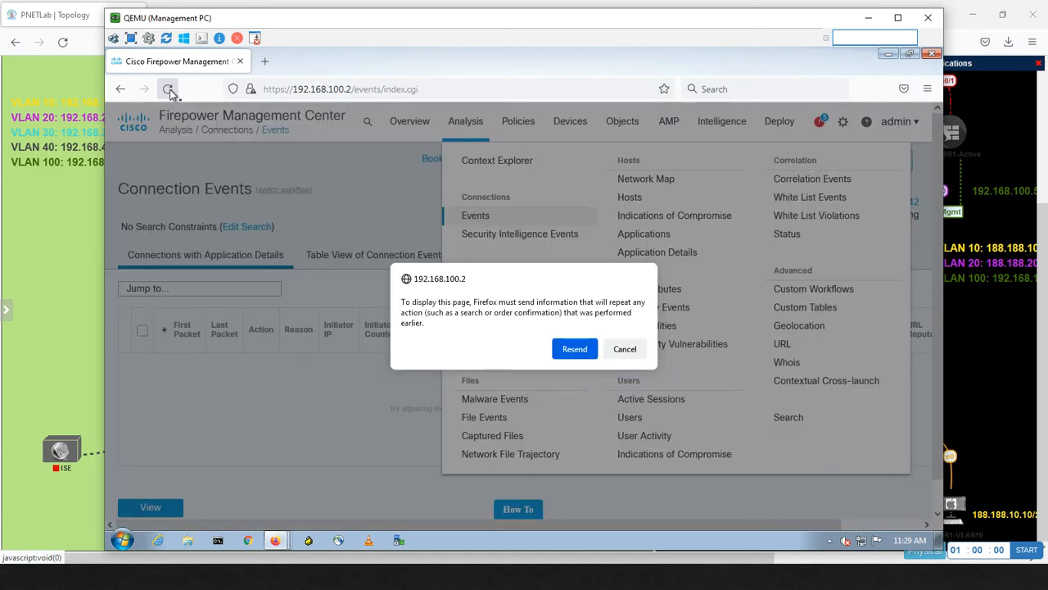
click(557, 351)
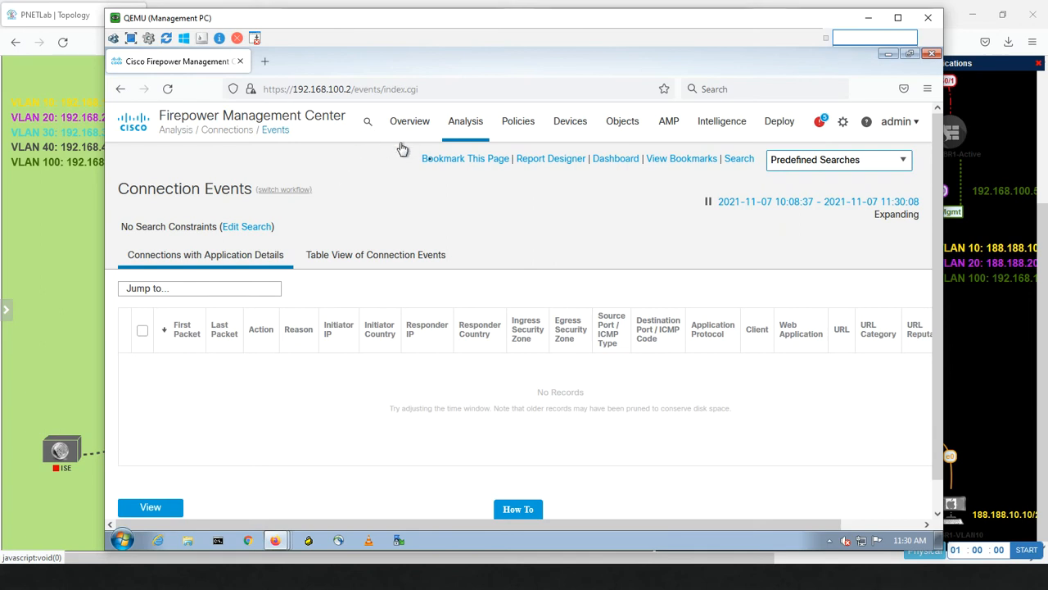
mouse_move(475, 123)
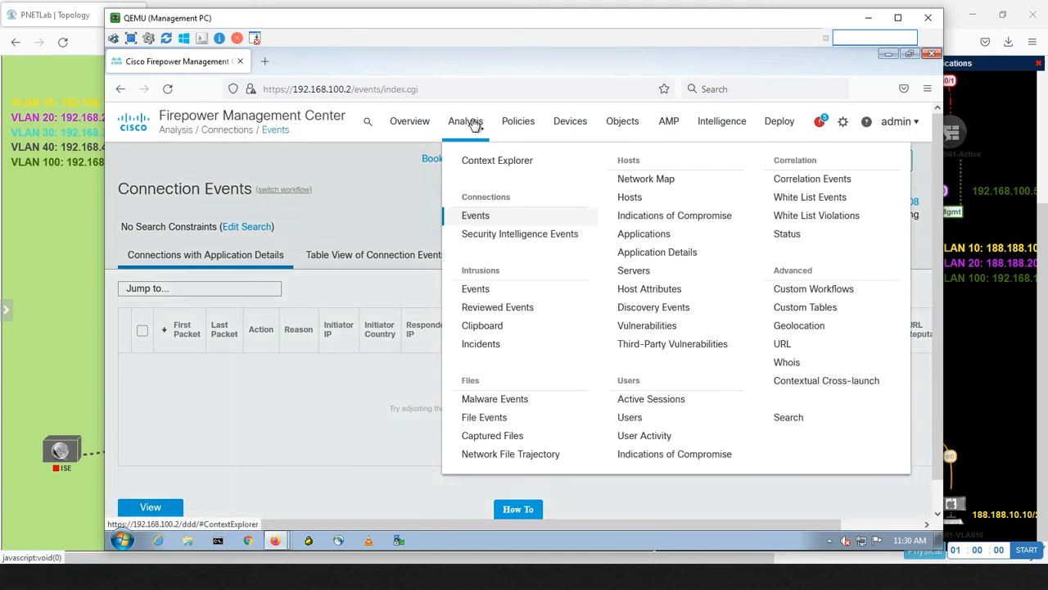
click(639, 197)
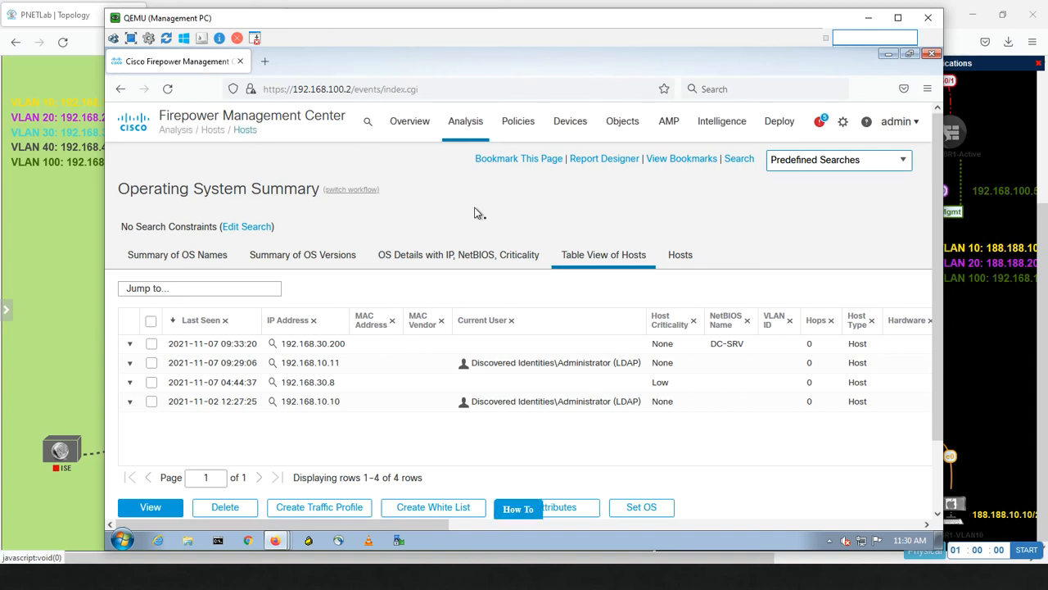
click(463, 122)
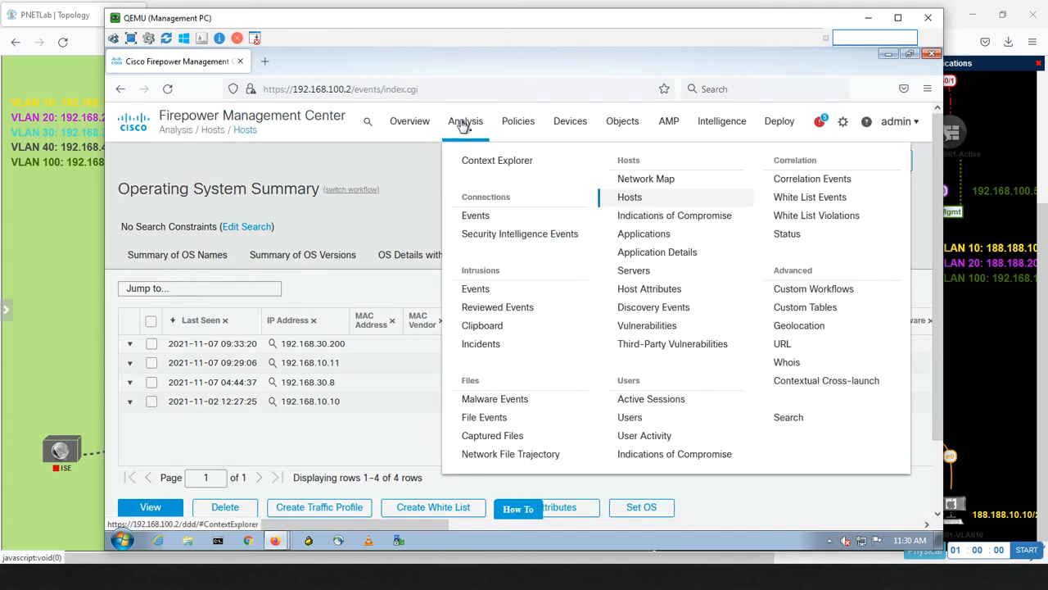
click(479, 217)
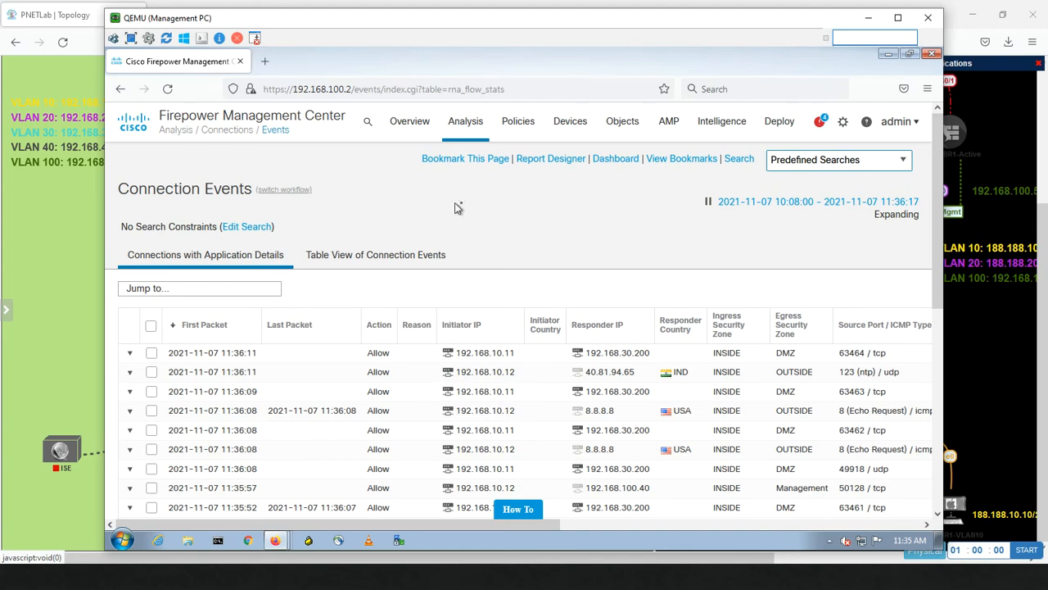
Open the Hosts page in its table view.
click(469, 124)
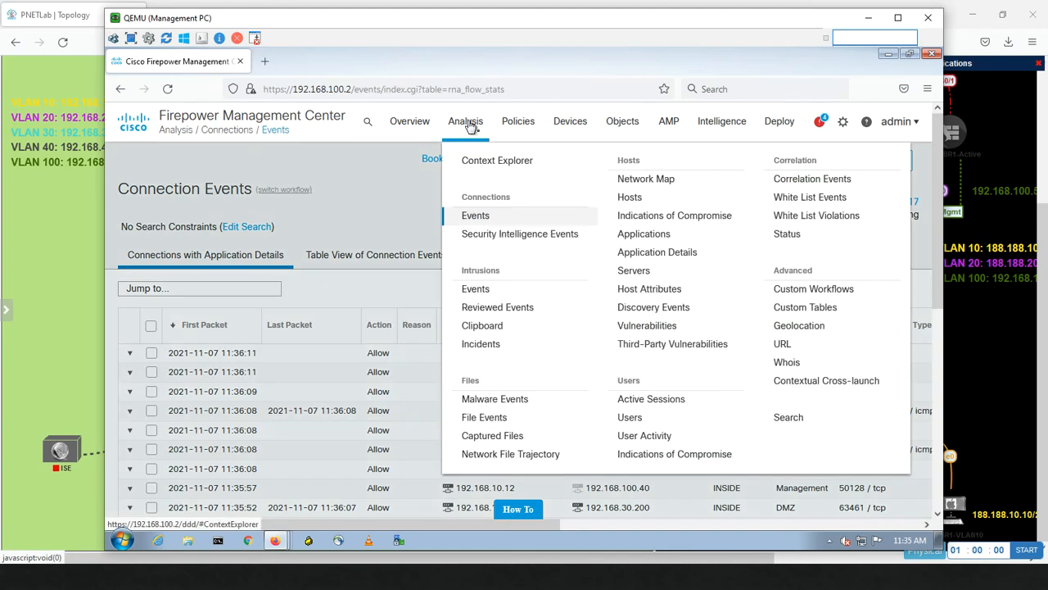
click(637, 205)
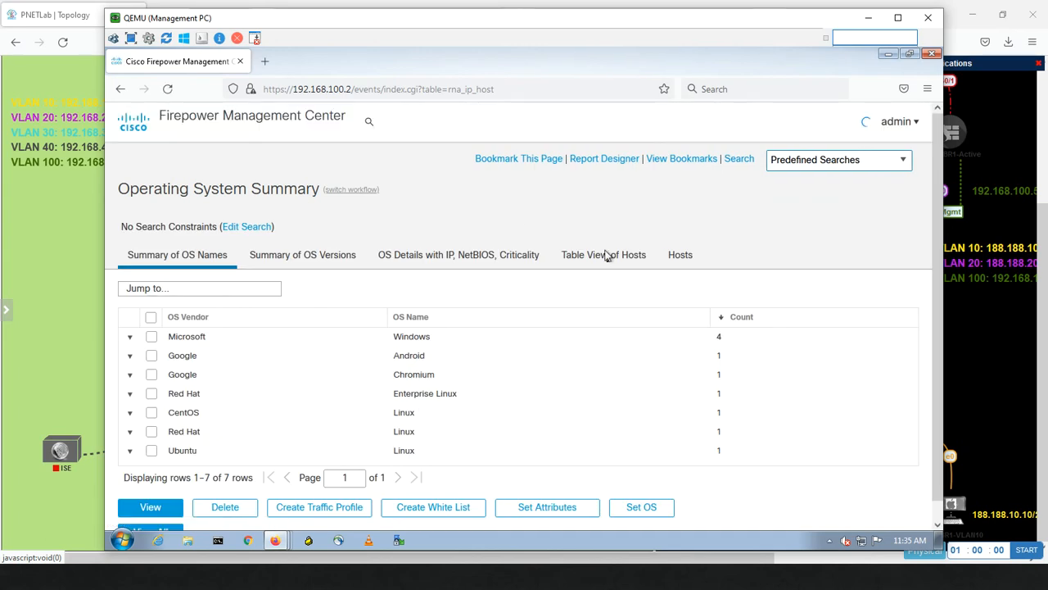
click(601, 258)
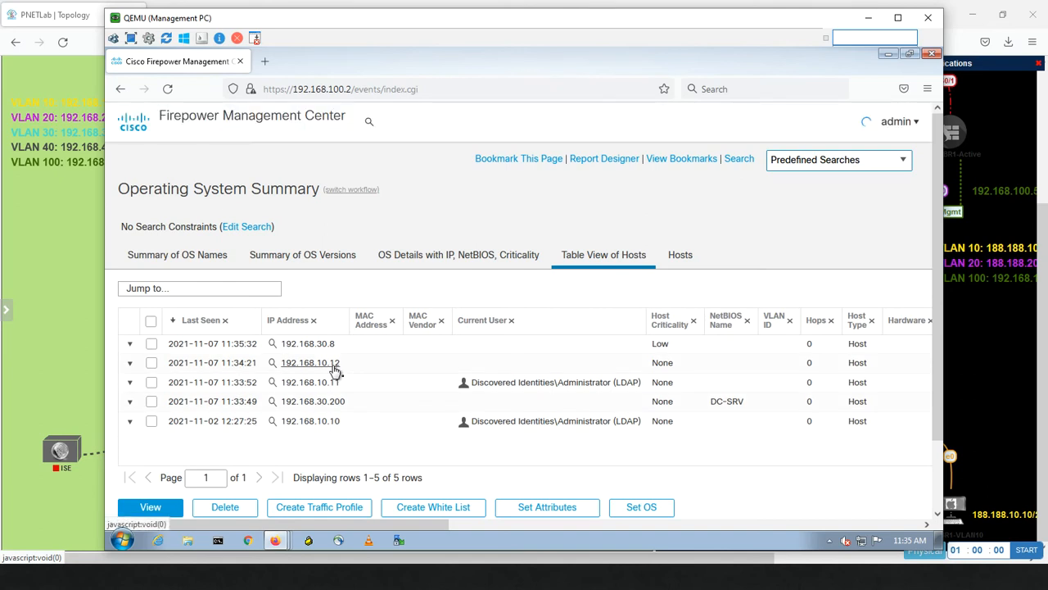
Review host 192.168.10.12's profile OS and Applications sections.
click(274, 368)
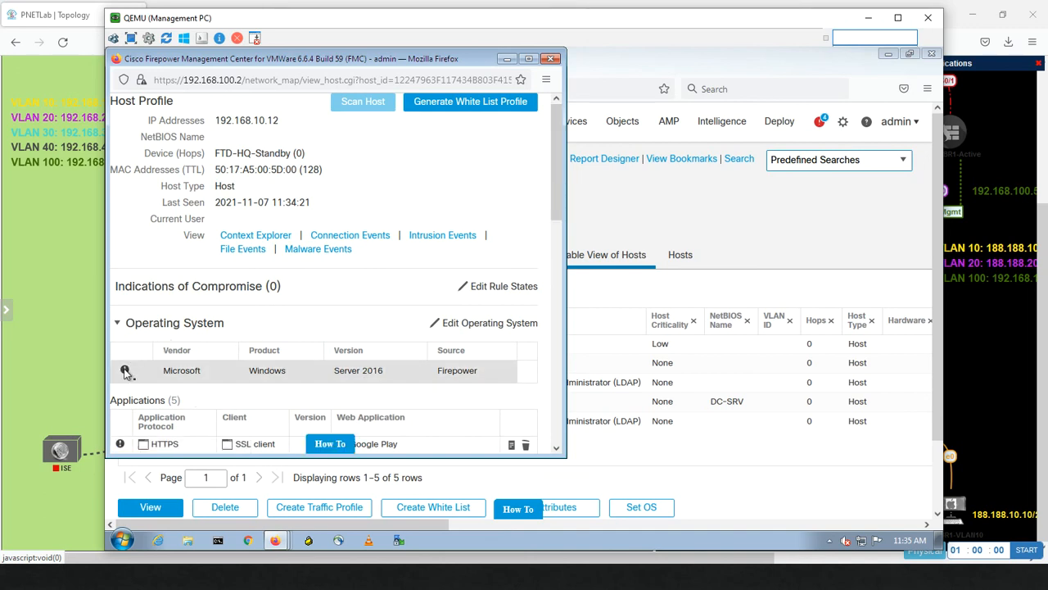
mouse_move(125, 371)
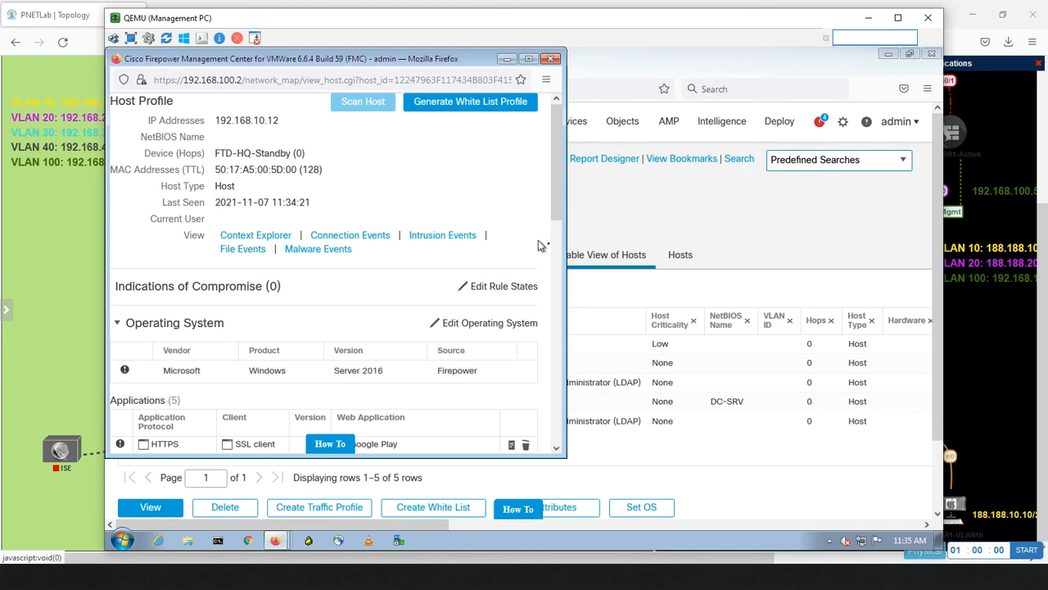
drag(552, 207, 543, 283)
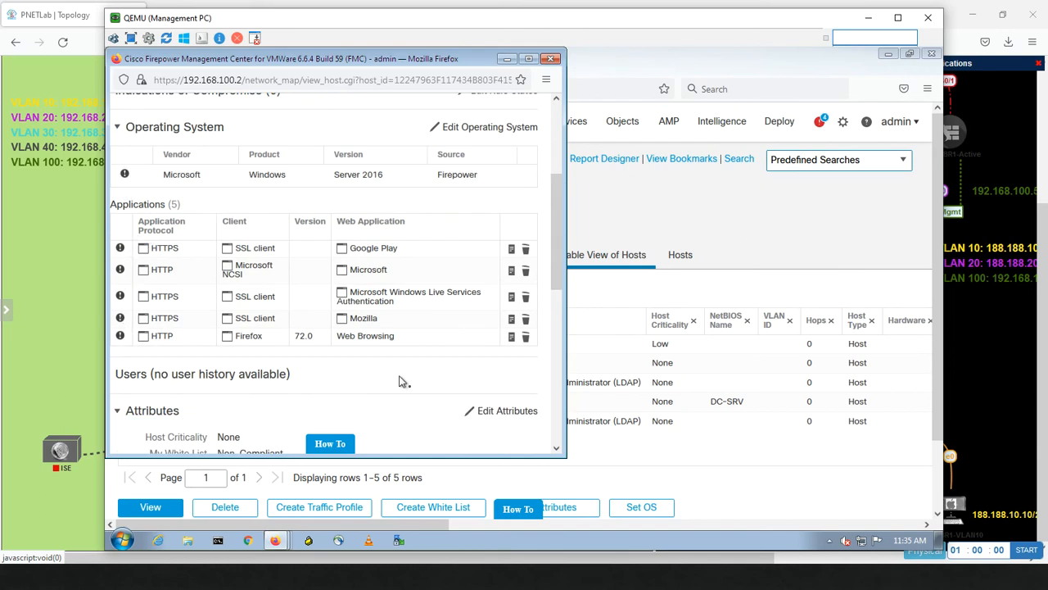
drag(561, 248, 557, 168)
Put away the host popup and view the My White List violations table for 192.168.10.12.
click(508, 60)
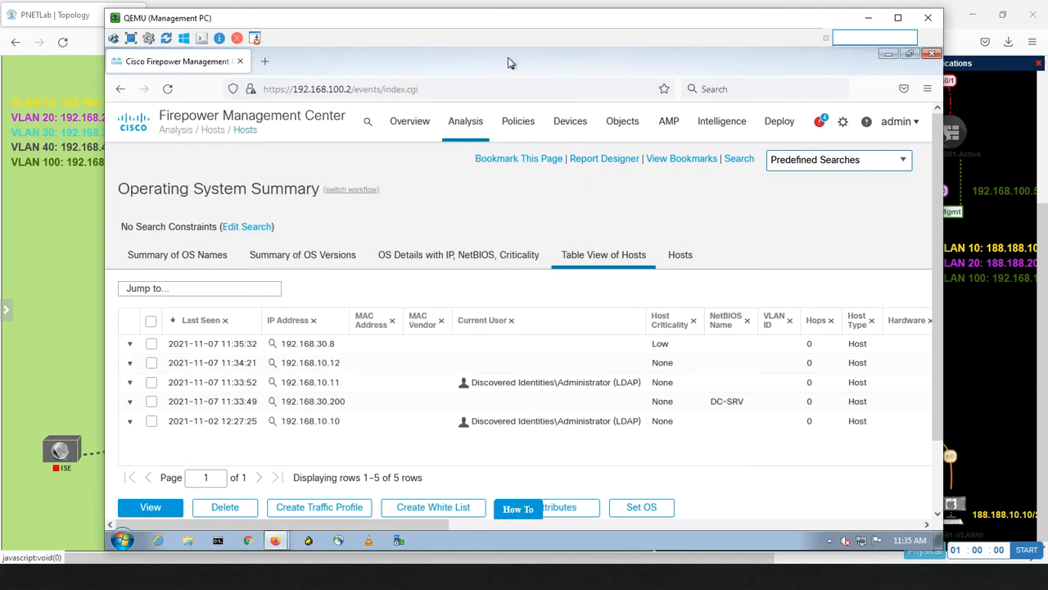
mouse_move(473, 123)
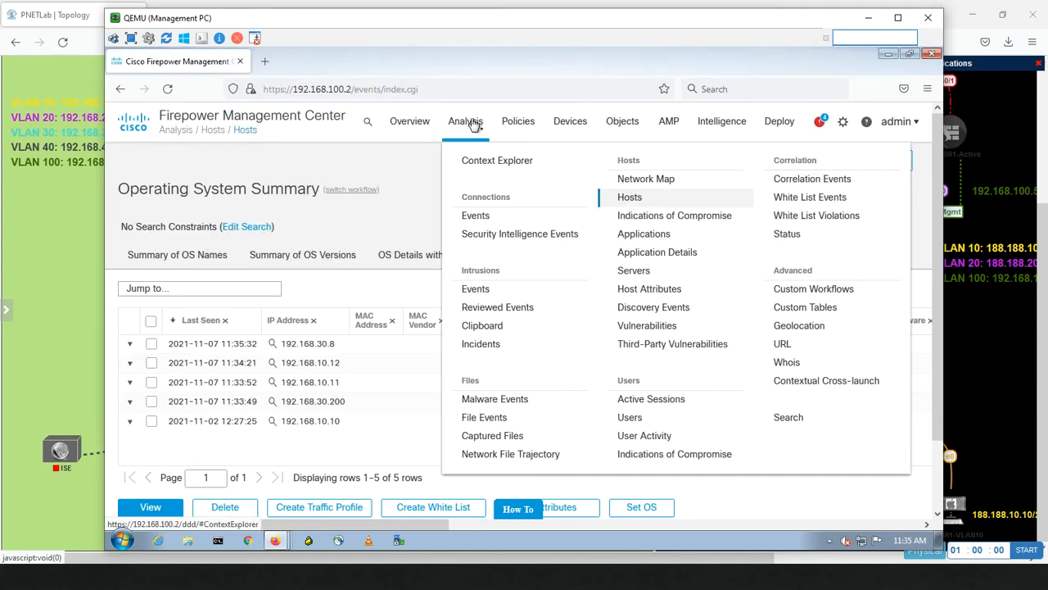
click(803, 216)
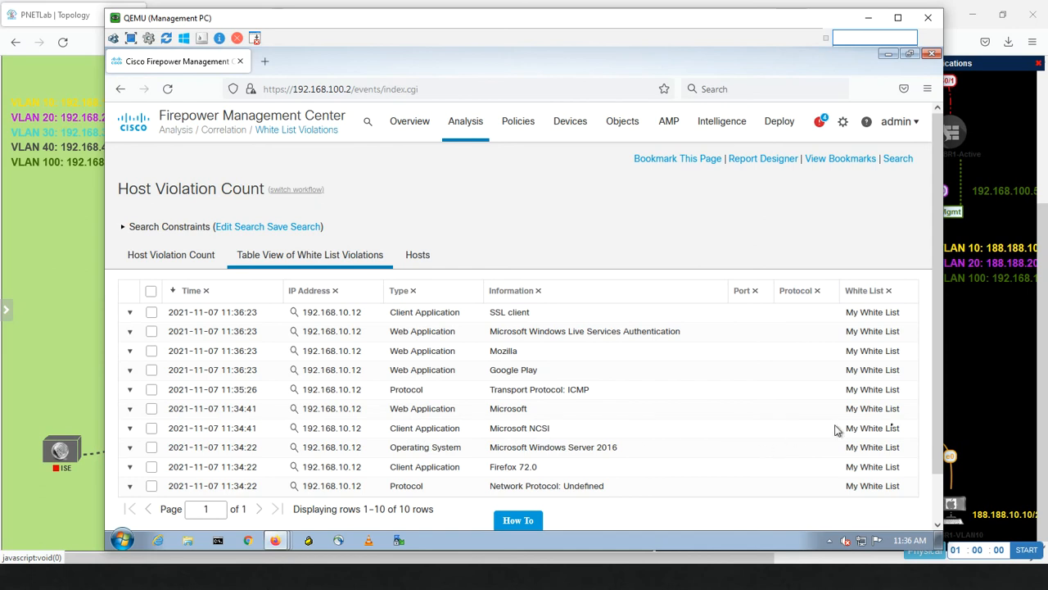
drag(934, 354, 919, 464)
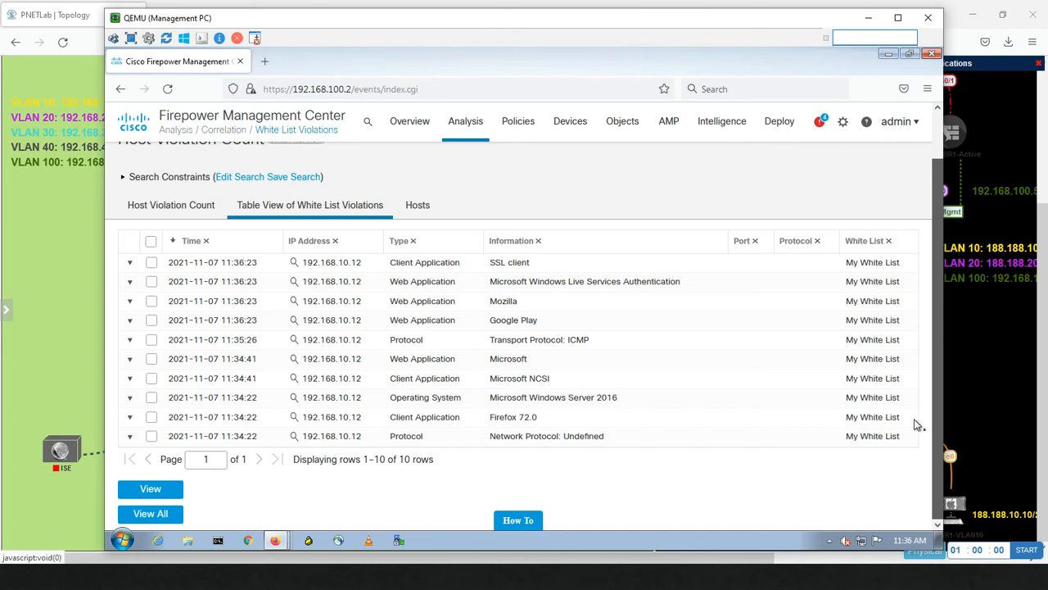
scroll(917, 423, up, 1)
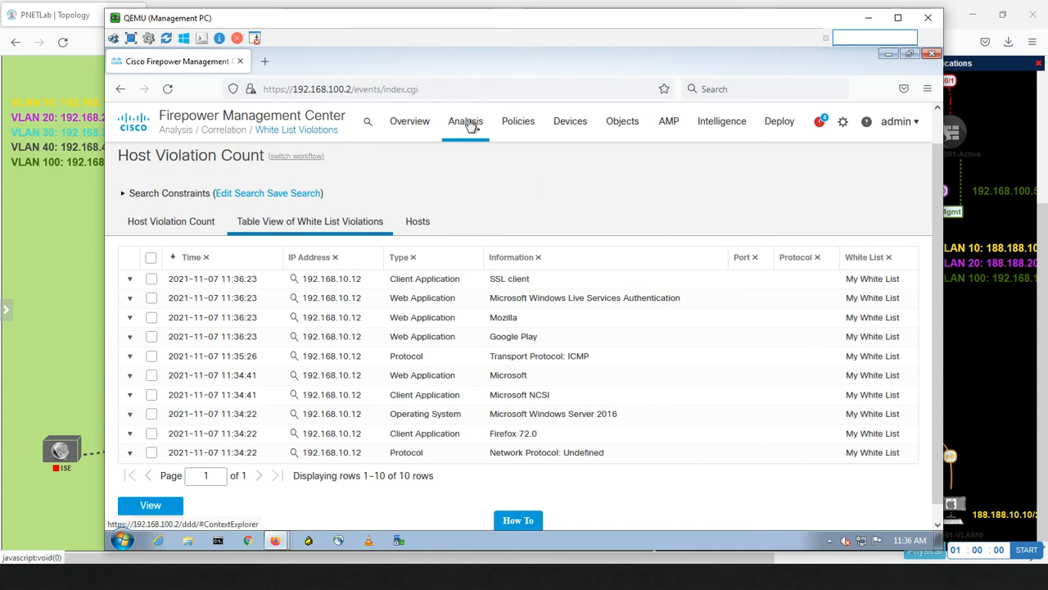
Open White List Events showing the WhitelistVLAN10 Windows Server 2016 event.
mouse_move(469, 122)
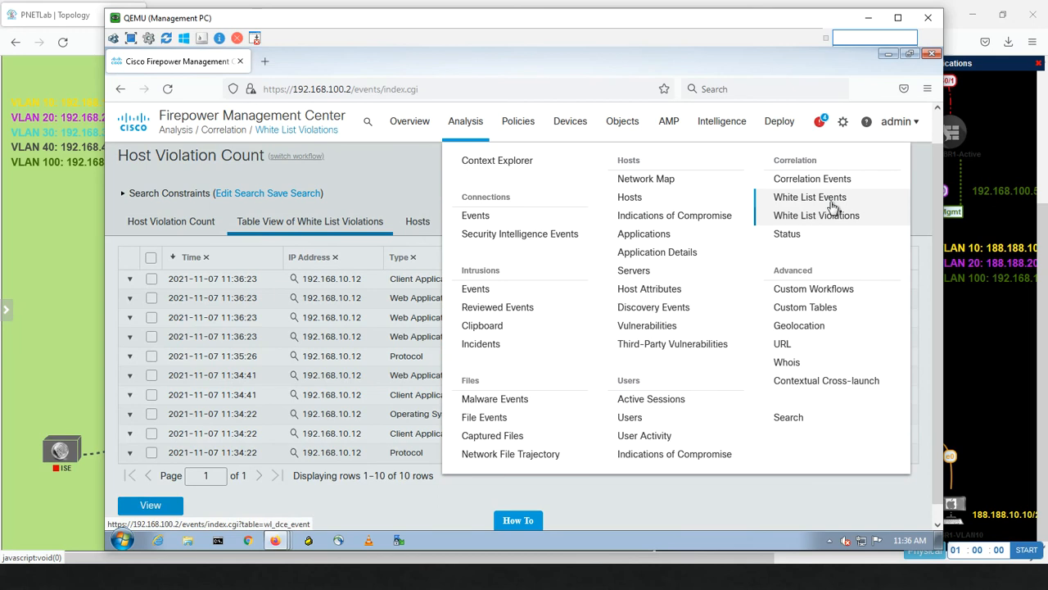
click(833, 205)
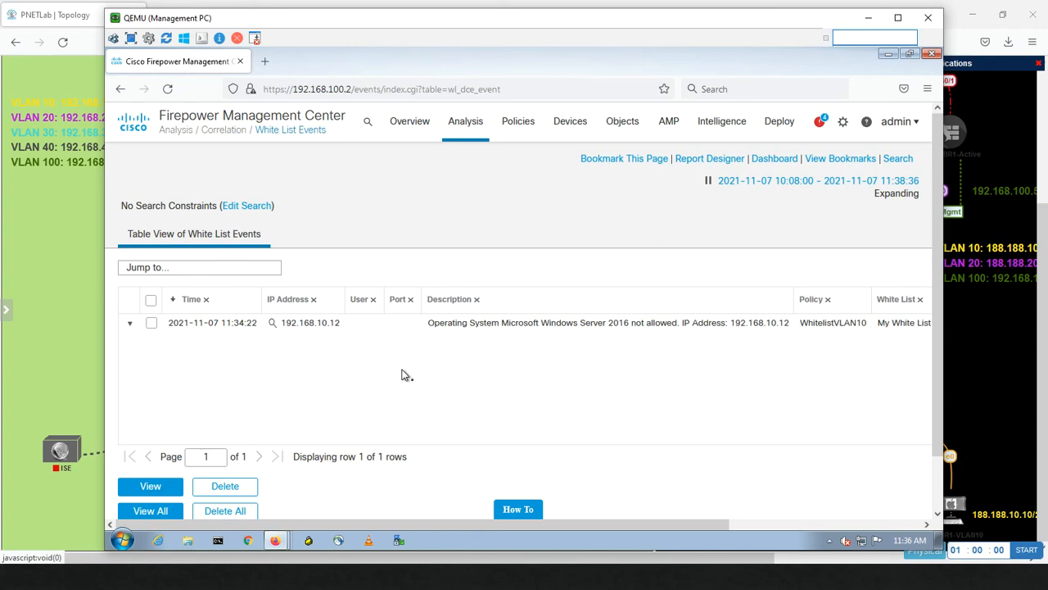
key(super)
Launch Outlook via search 'out' and run Send/Receive for the All Accounts group.
text(out)
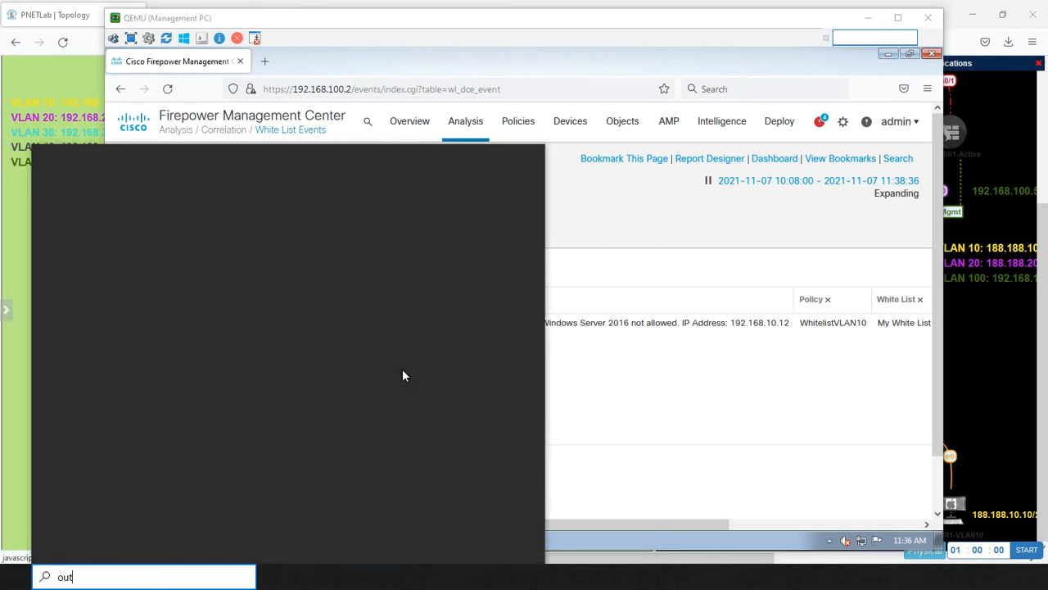
key(Return)
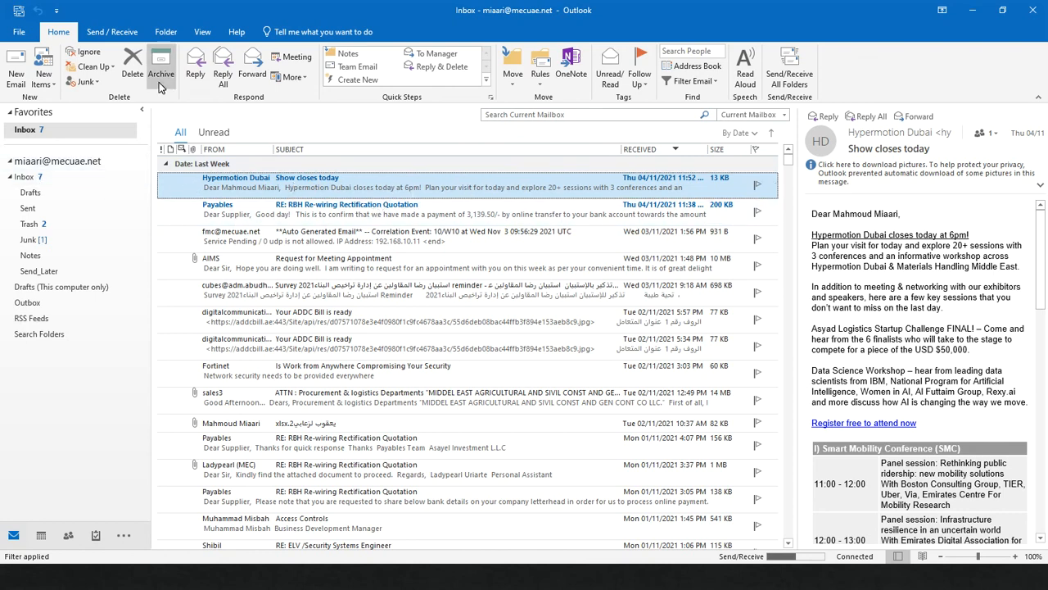
click(112, 32)
click(129, 82)
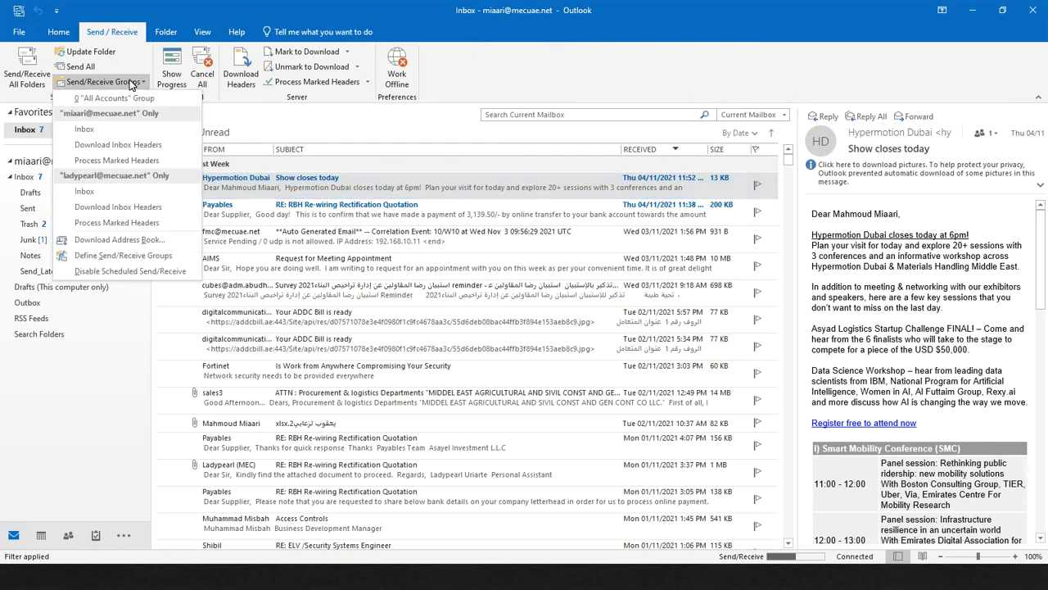
click(130, 83)
click(128, 82)
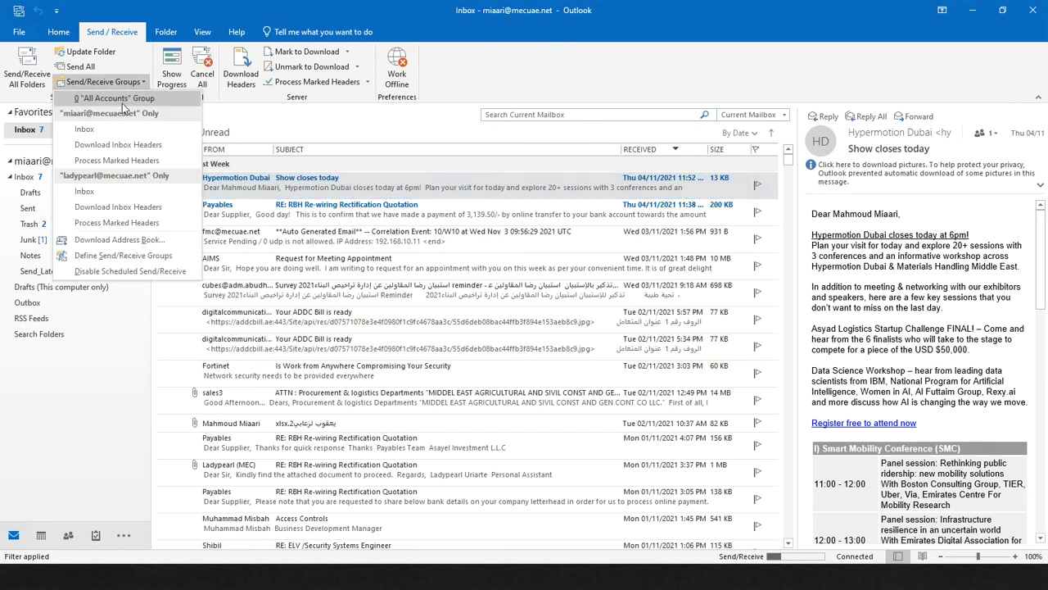
click(115, 147)
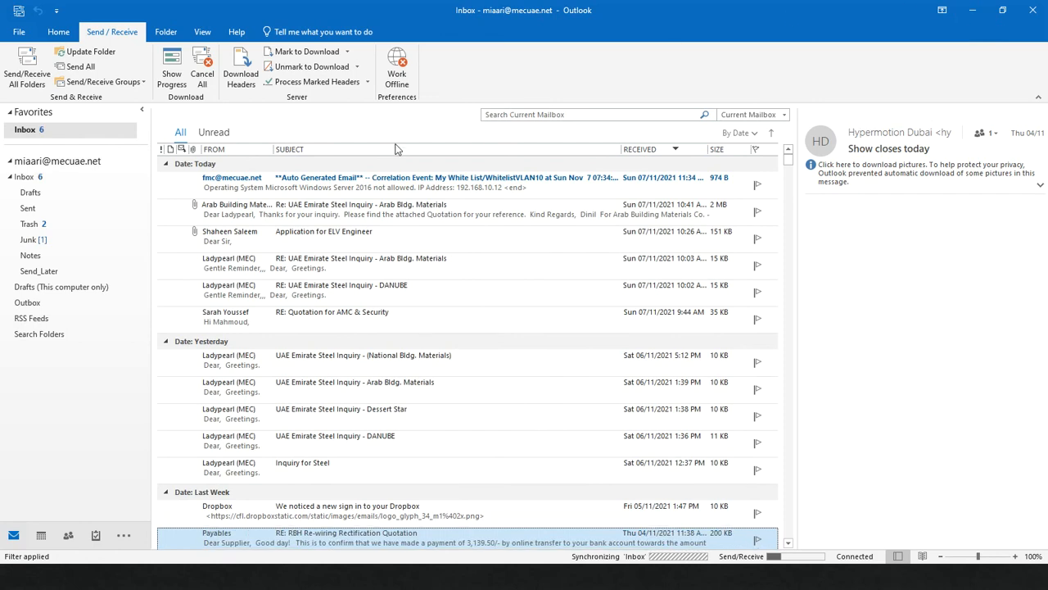
Open the WhitelistVLAN10 correlation email, highlight 'My White List' and the 2016 violation line, then minimize it.
click(332, 188)
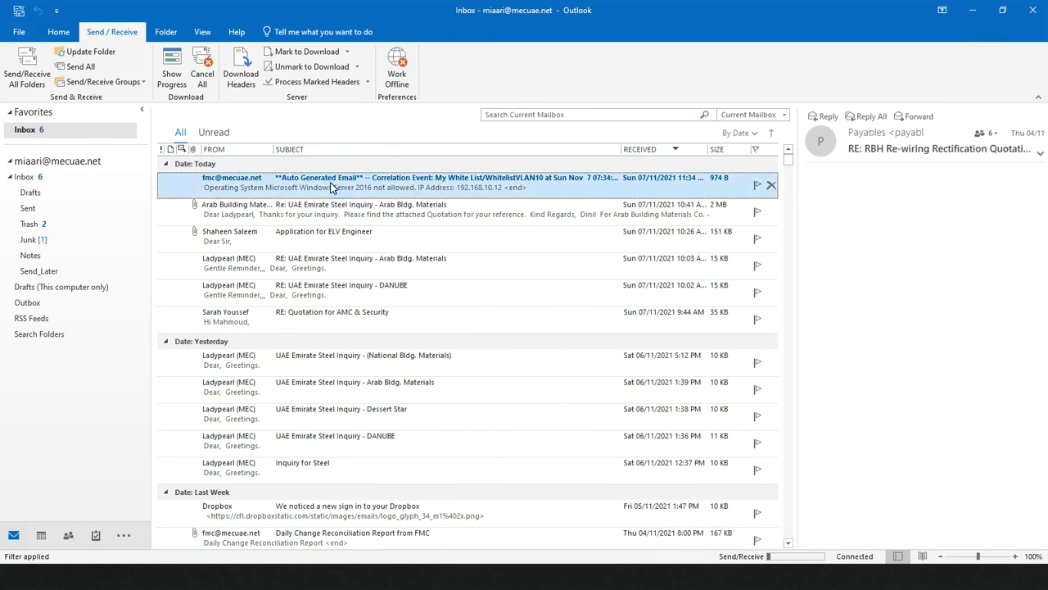
double_click(331, 187)
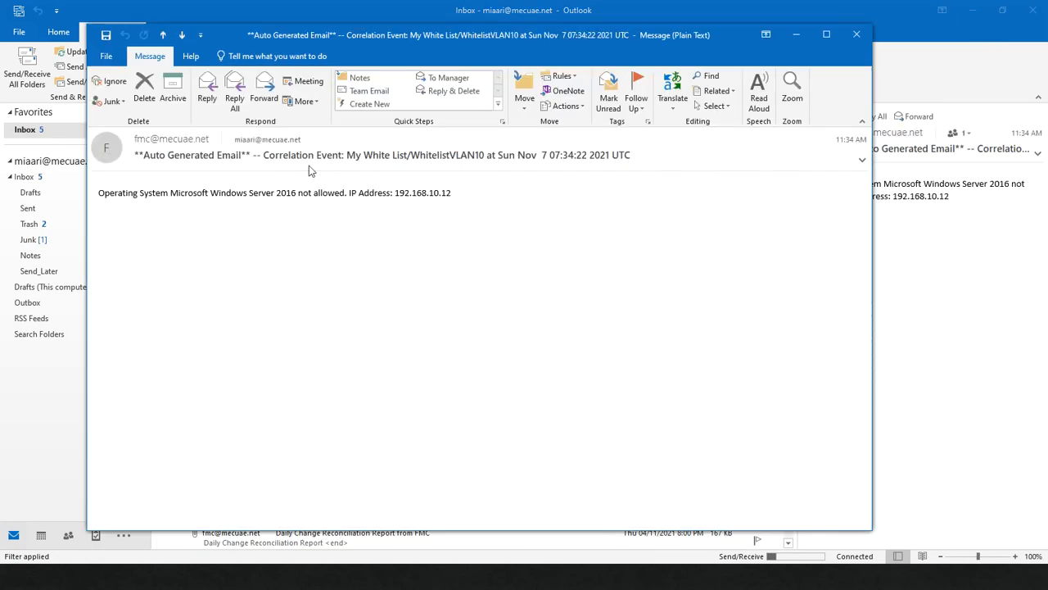
drag(355, 163, 409, 163)
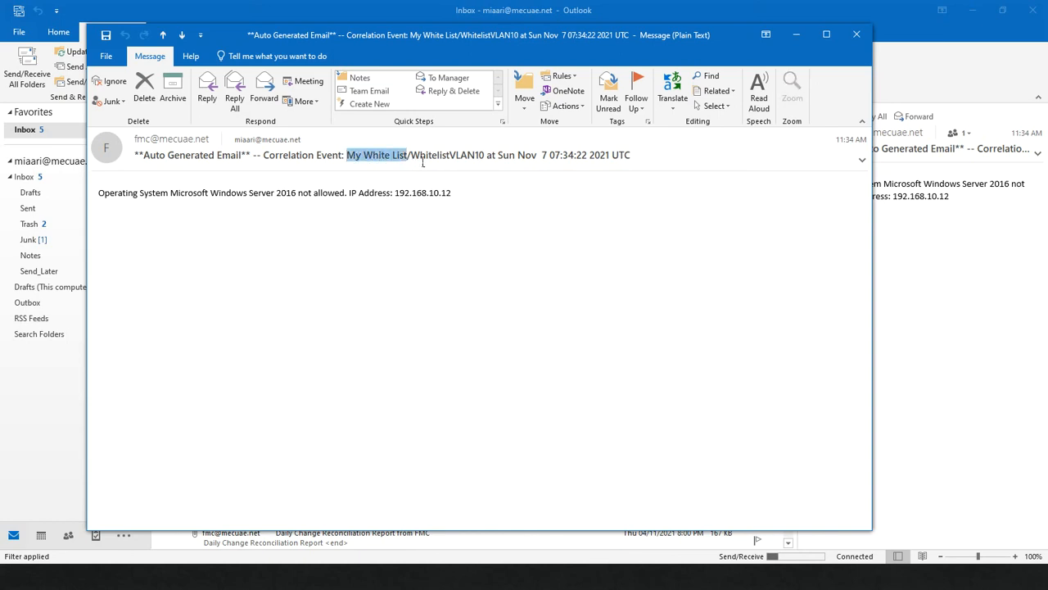
triple_click(472, 160)
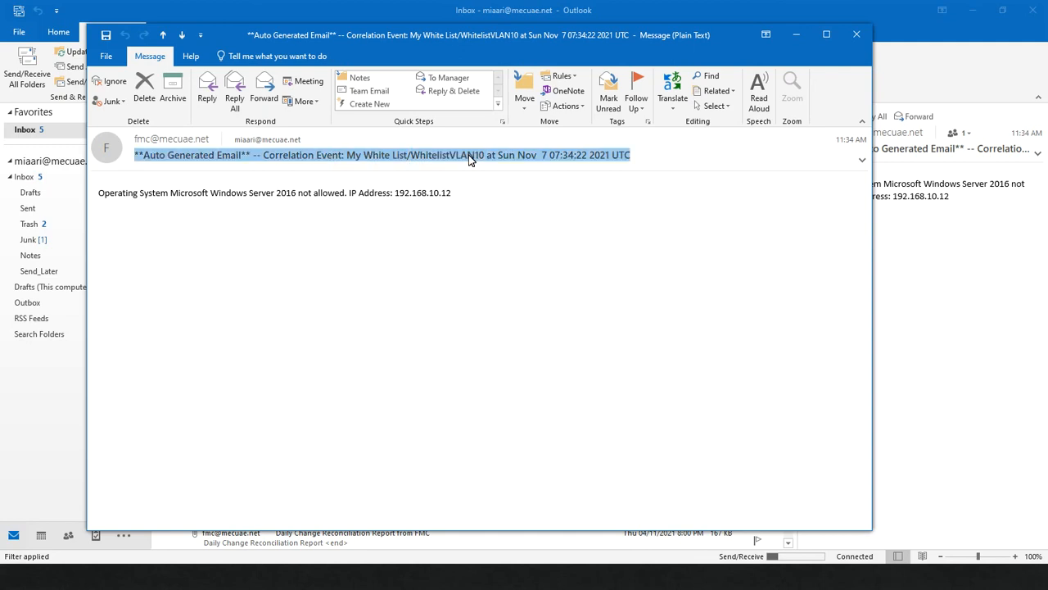
click(475, 160)
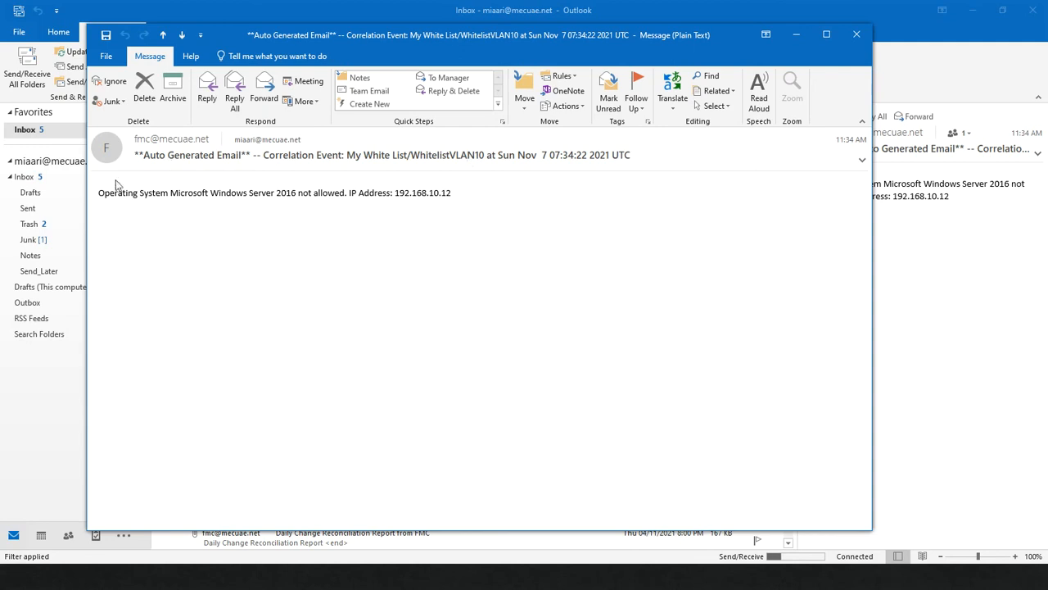
double_click(287, 197)
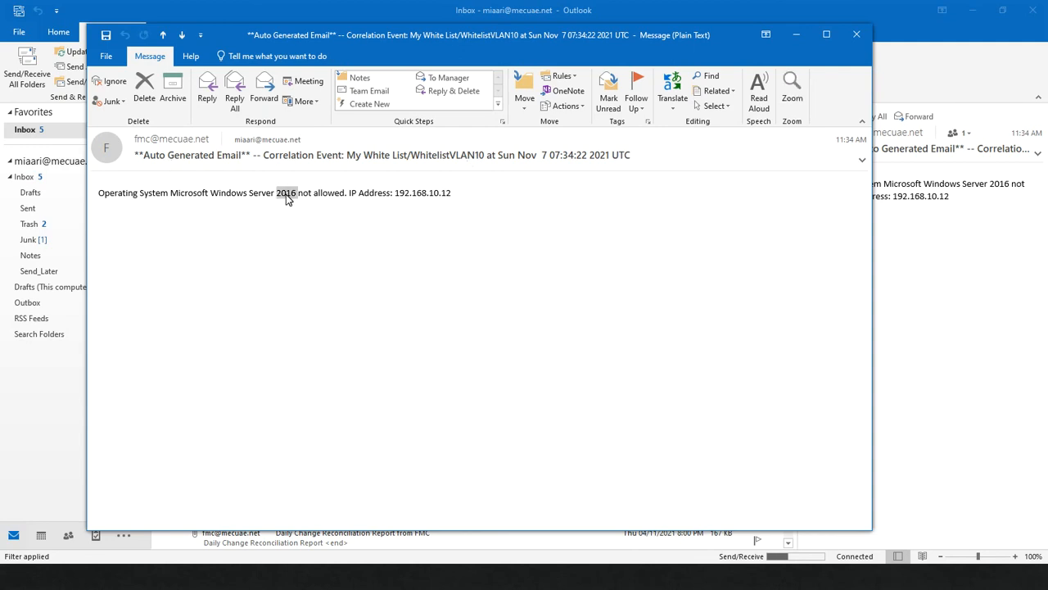
triple_click(432, 200)
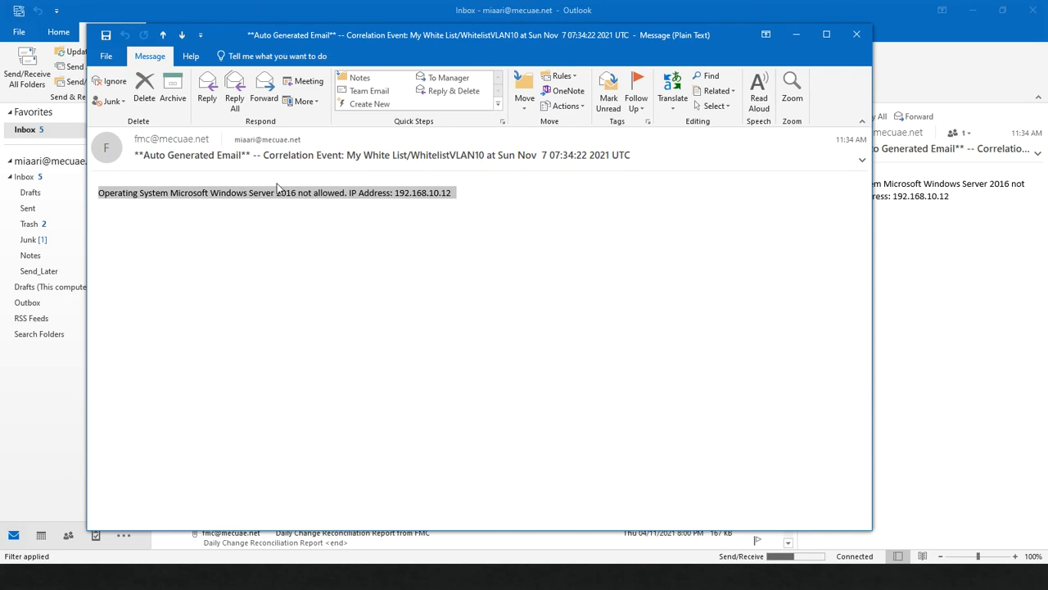
click(793, 31)
Search the mailbox for 'from: fmc', browse the correlation emails, then minimize Outlook.
click(529, 116)
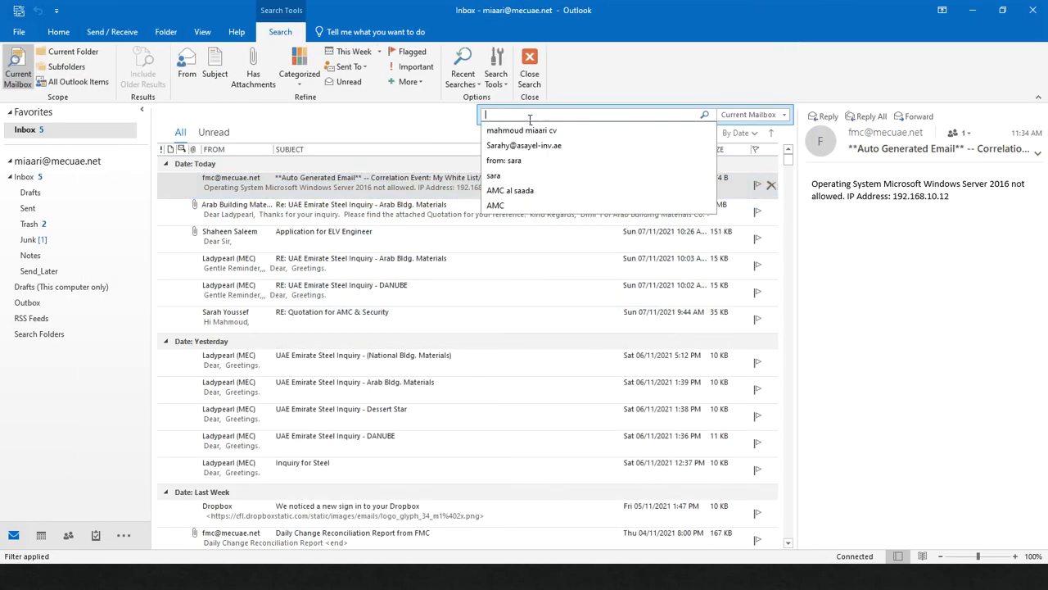
text(from)
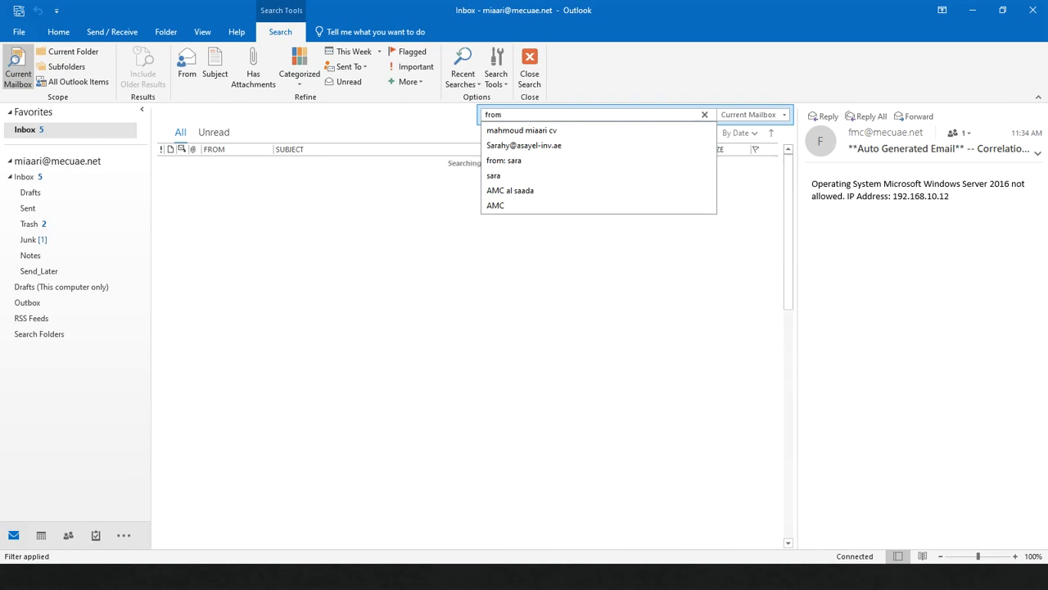
text(: fmc corre)
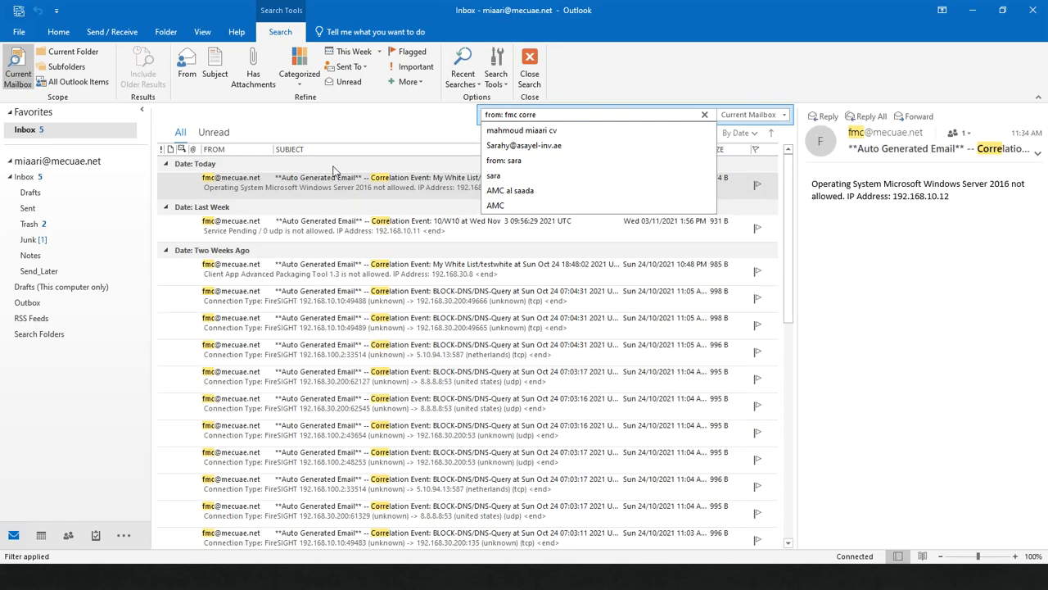
click(370, 190)
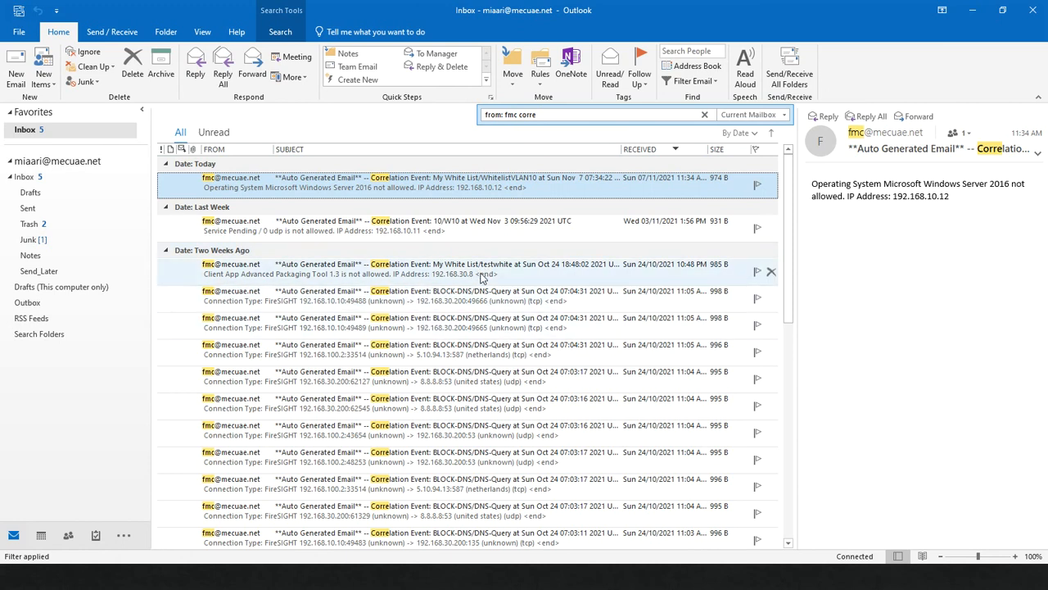
click(447, 277)
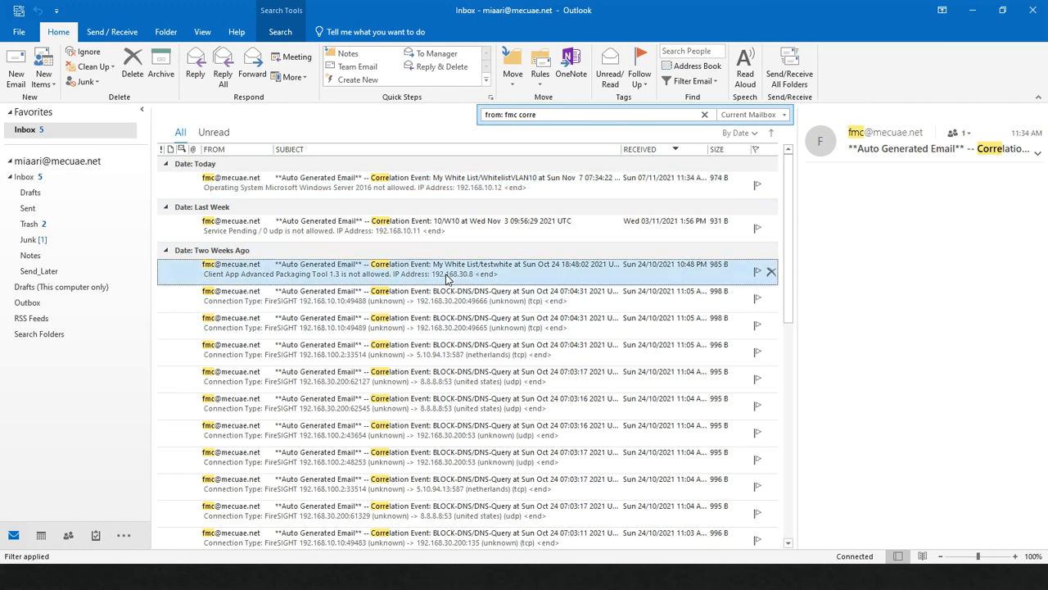
click(438, 299)
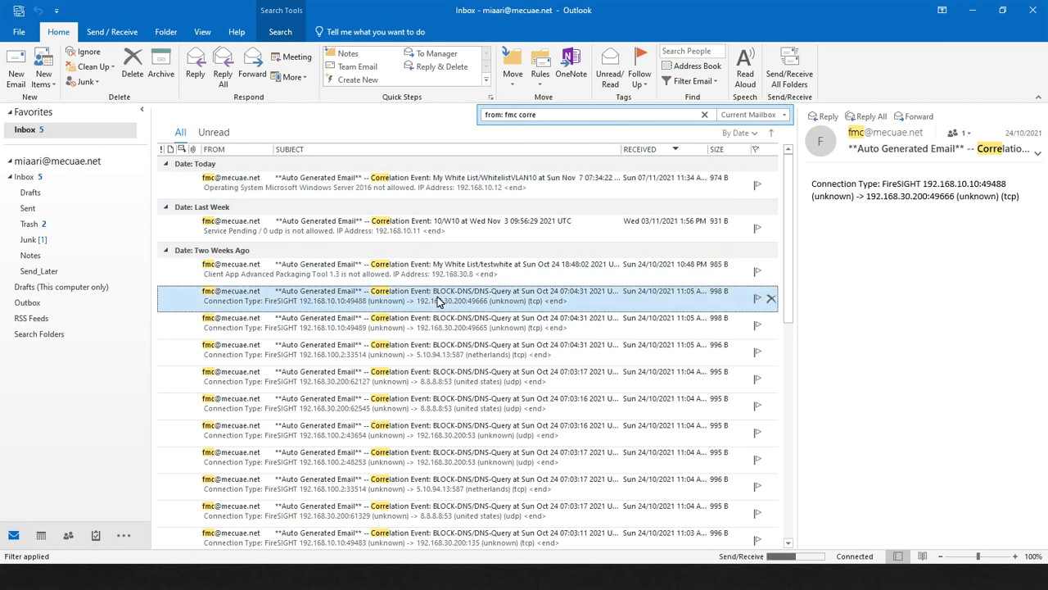
click(437, 324)
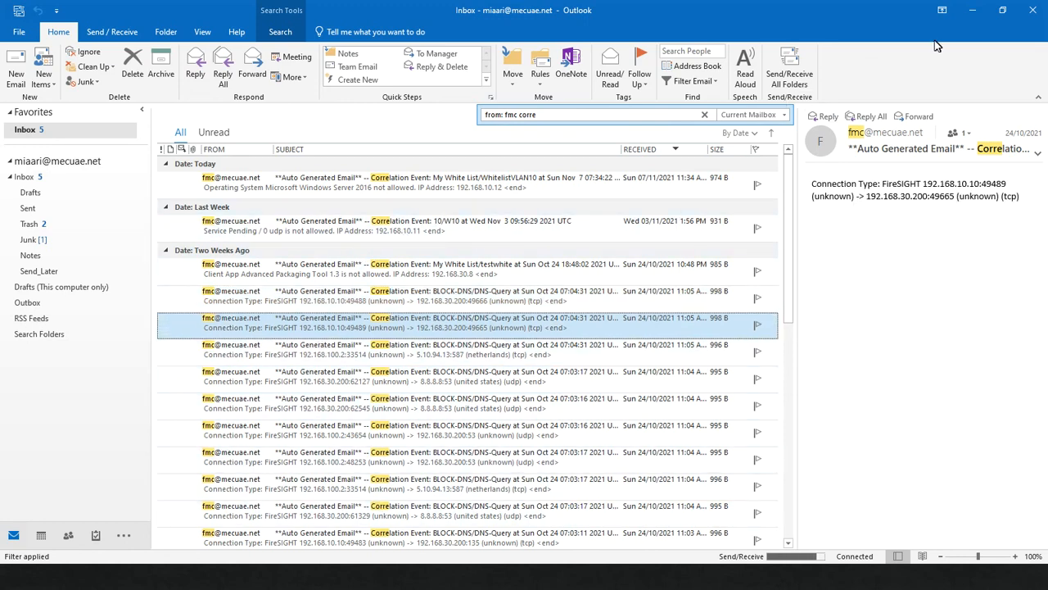
click(972, 10)
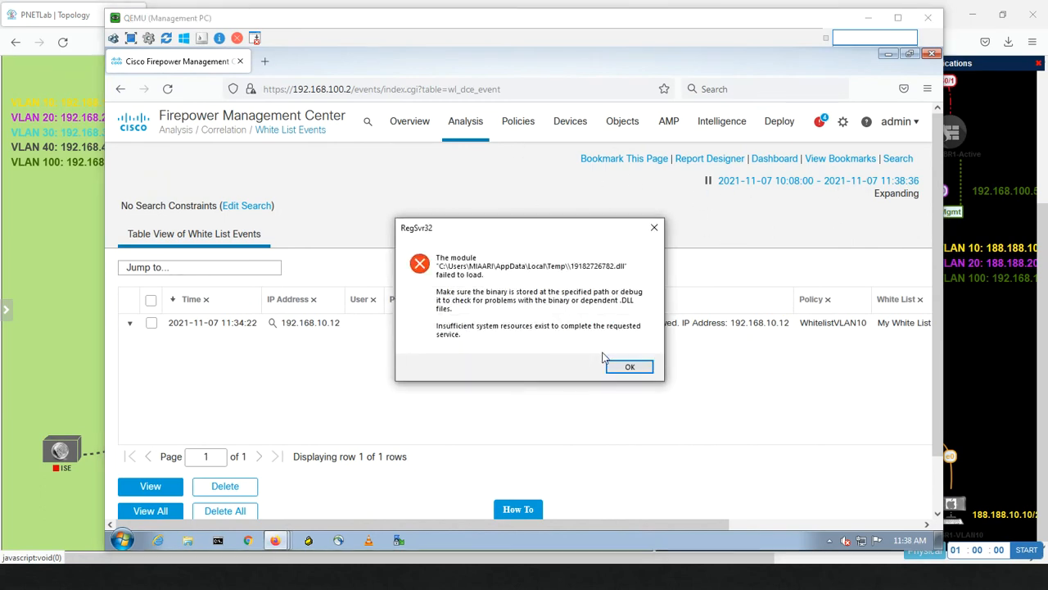
Dismiss the RegSvr32 error message with OK.
click(616, 367)
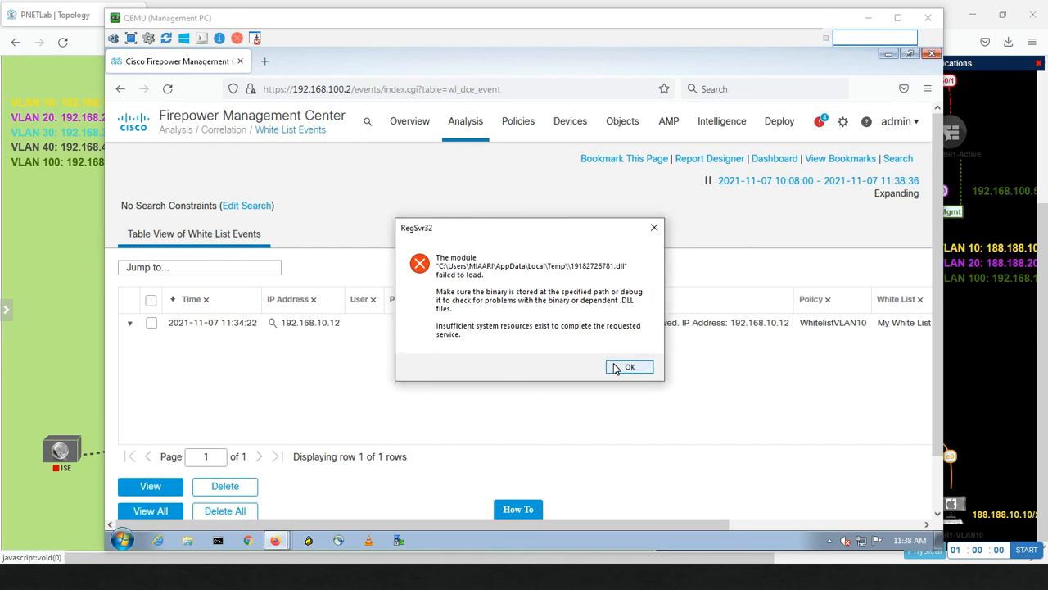
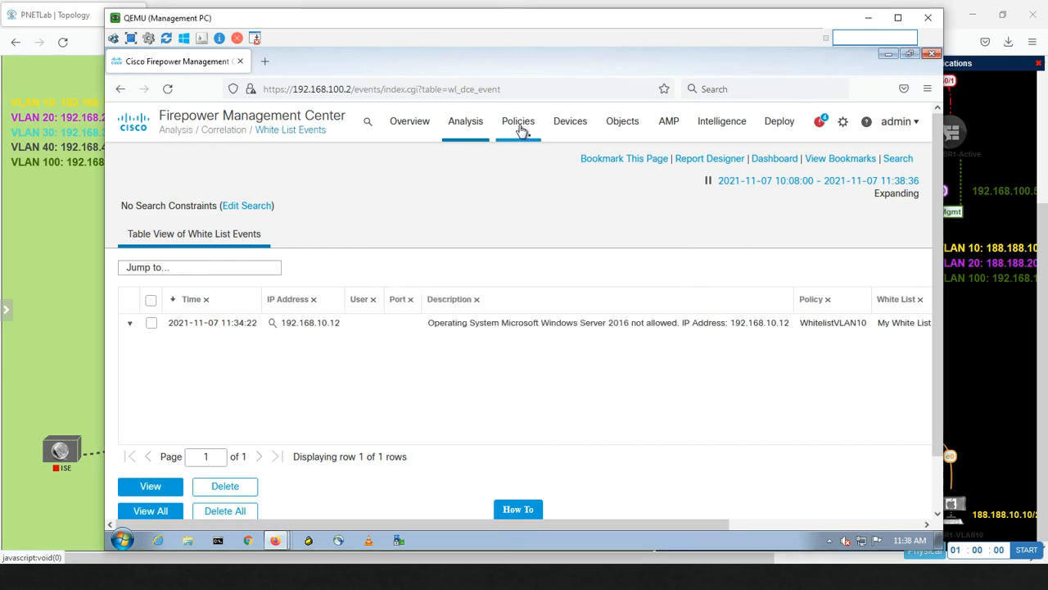
Bring up the Policies menu's list of areas, including Correlation, over the White List Events table.
mouse_move(521, 131)
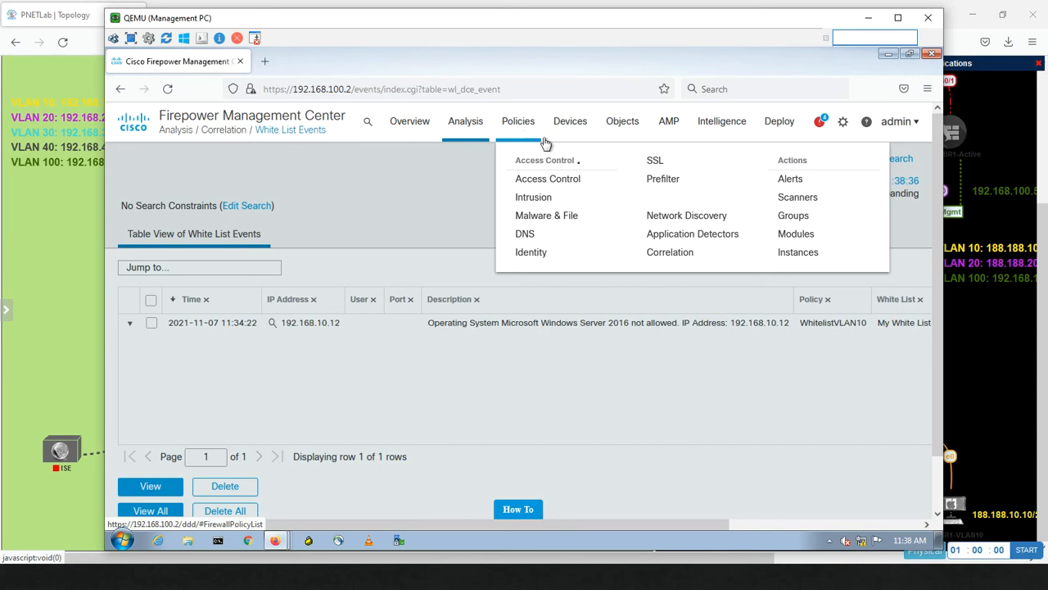
Go to Policies > Correlation's White List tab and edit My White List (192.168.10.0/24).
click(660, 253)
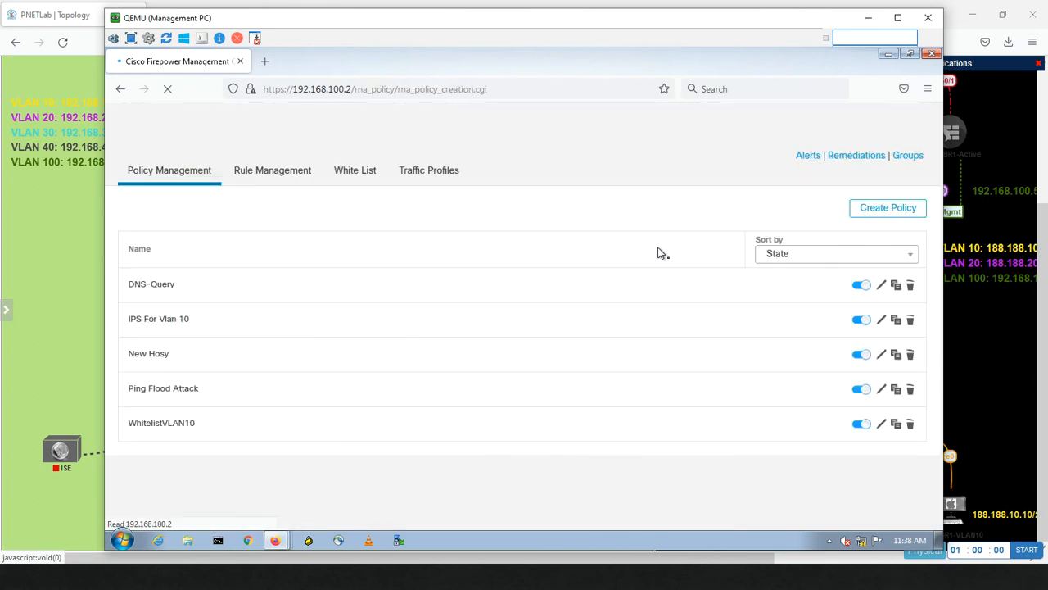
click(358, 174)
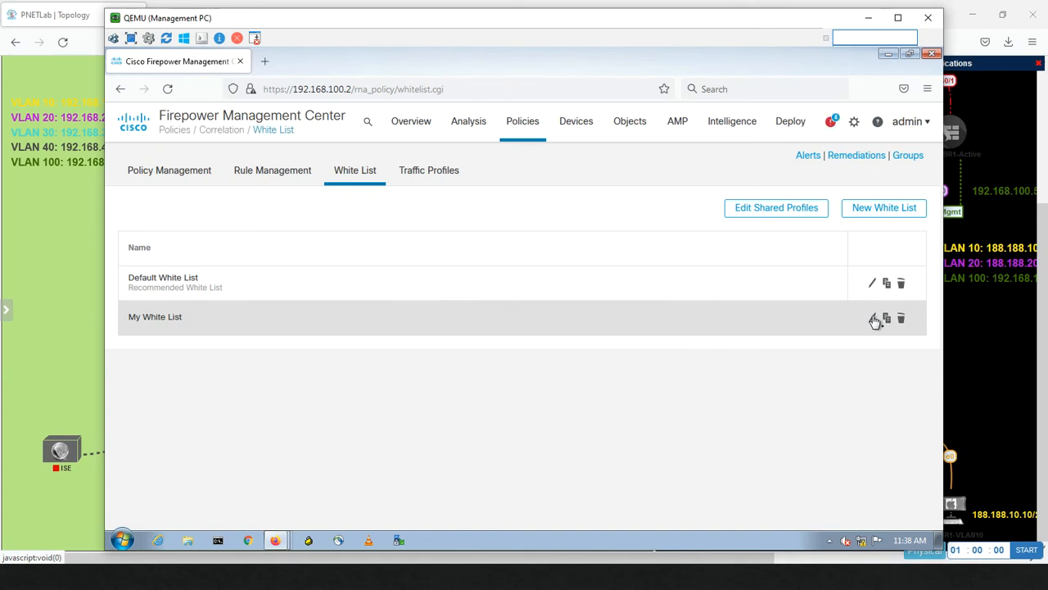
click(873, 319)
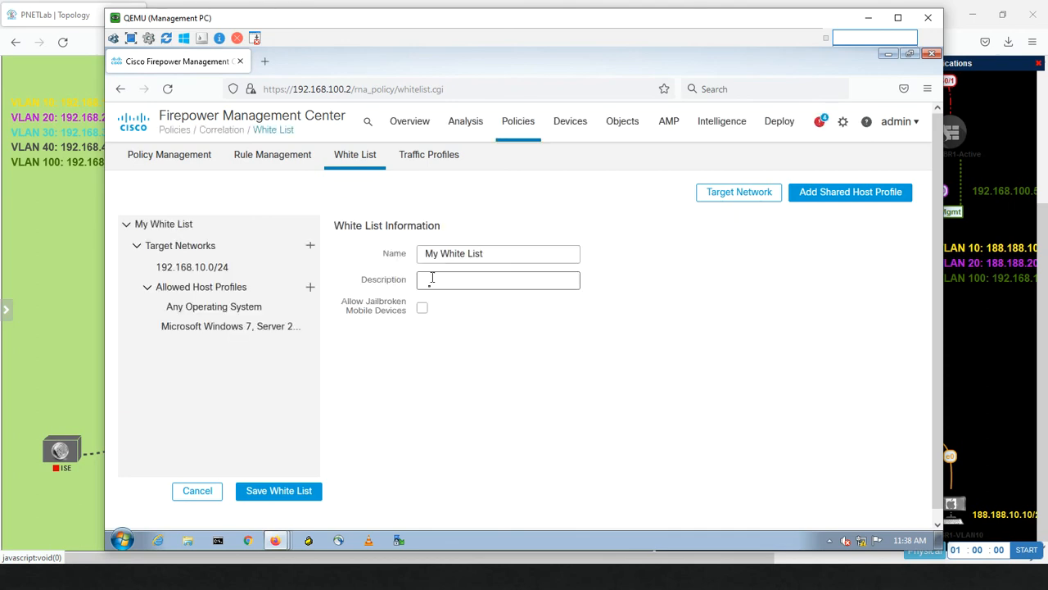
Review the Windows 7, Server 2008, Phone 7.5, 8 host profile's allowed protocols, clients and web applications.
click(208, 330)
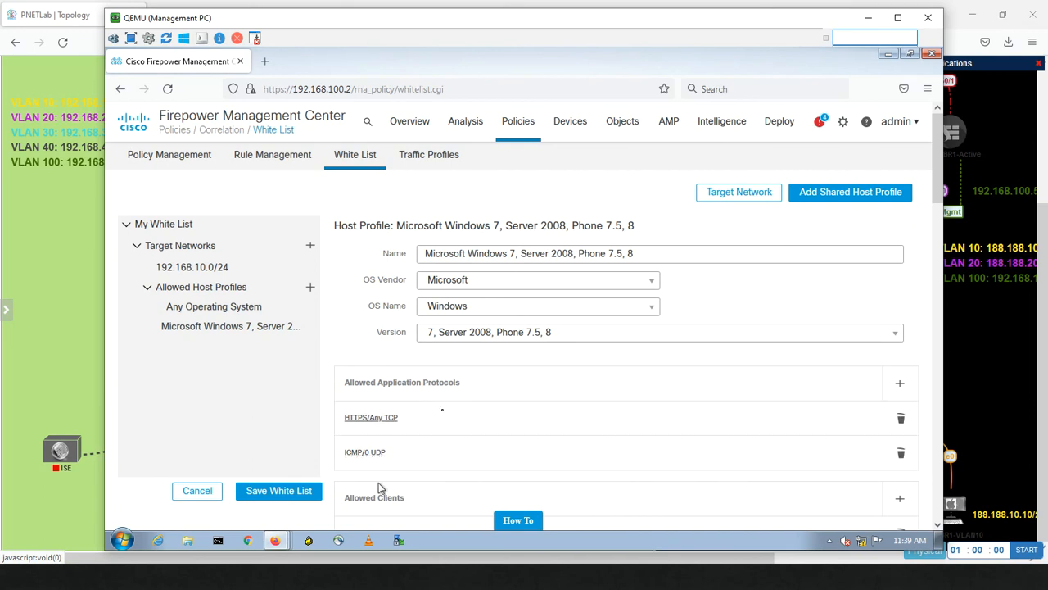
drag(941, 178, 918, 477)
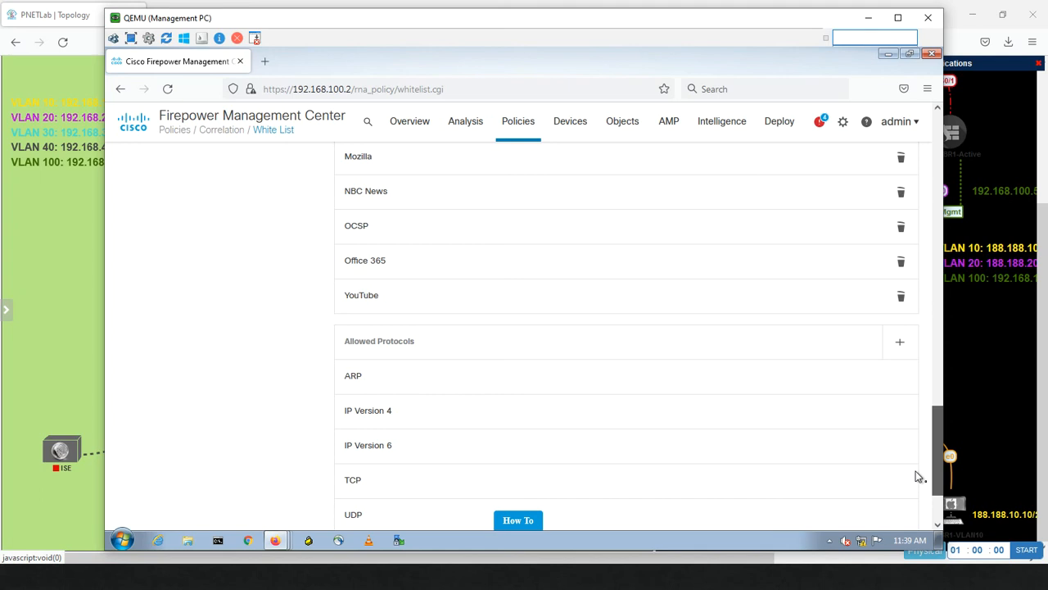
drag(919, 476, 938, 200)
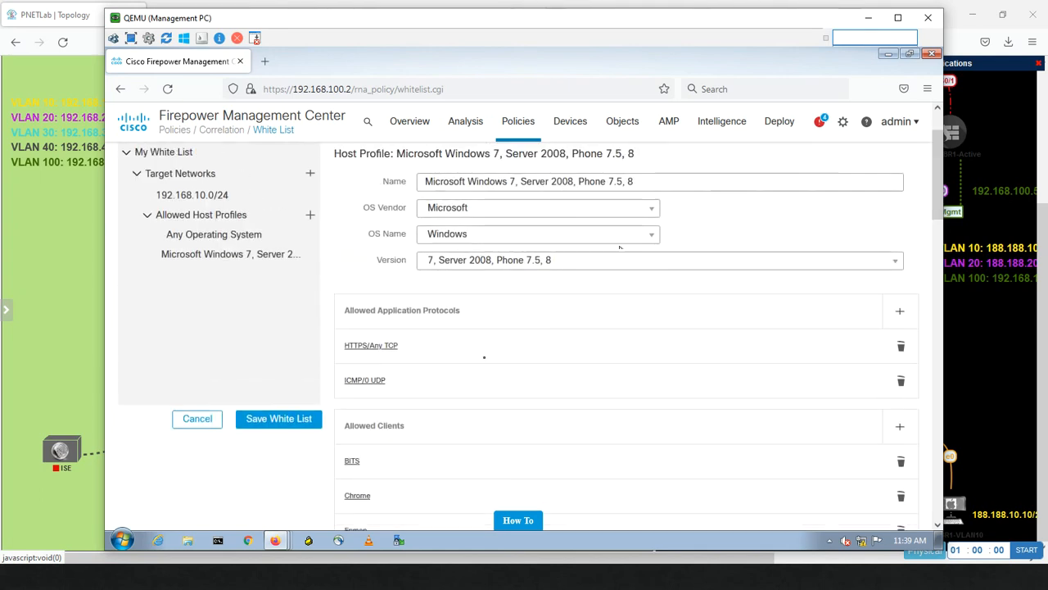